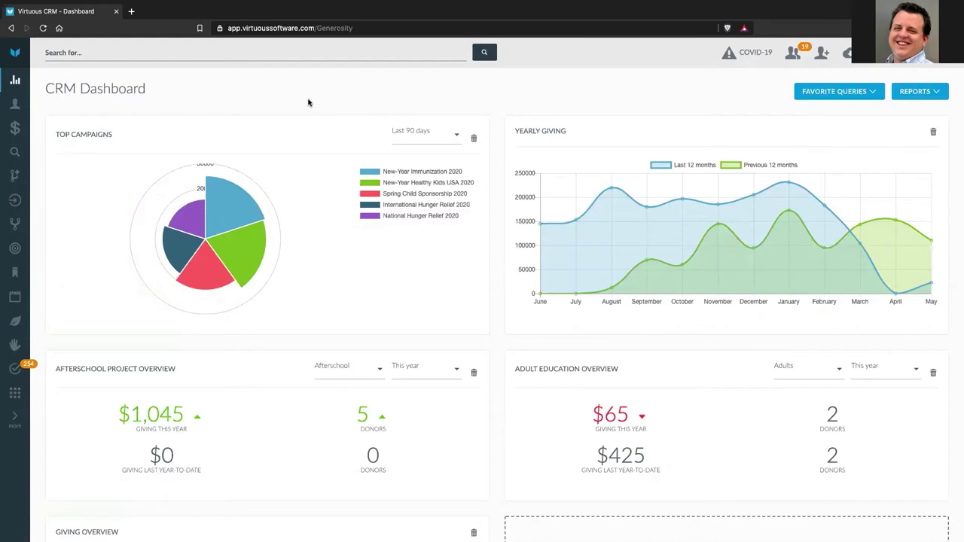
# - Go to the receipt templates under Odds & Ends in the configuration area and start a new receipt template
pyautogui.click(15, 394)
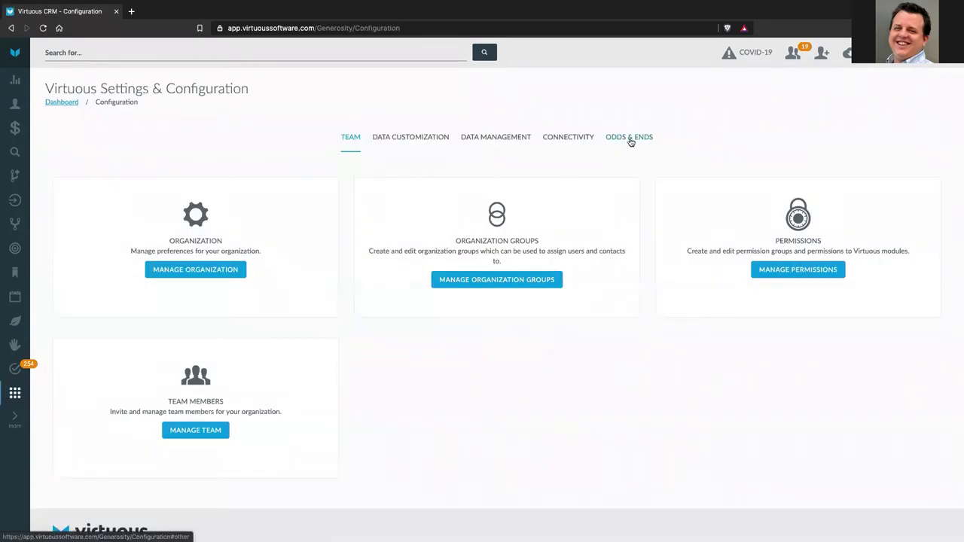
pyautogui.click(631, 141)
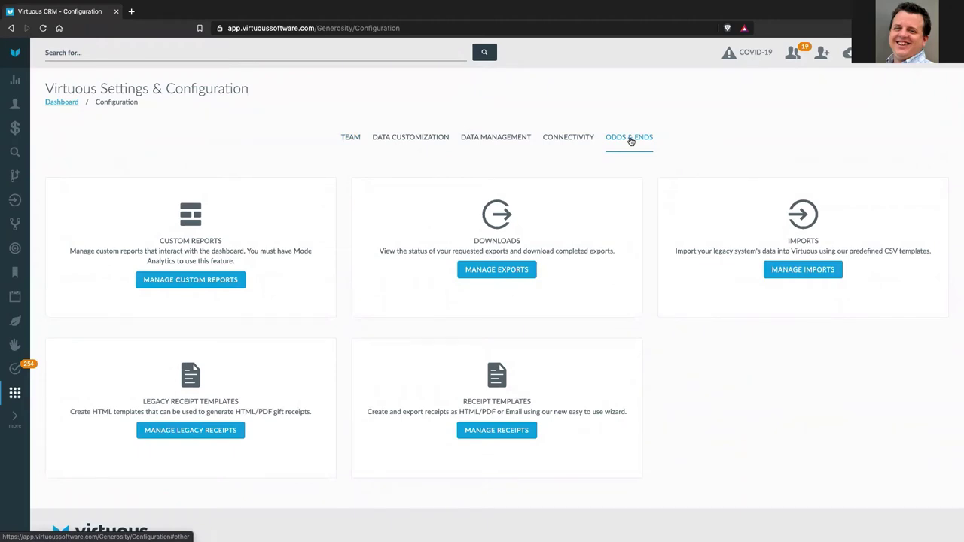
pyautogui.click(500, 434)
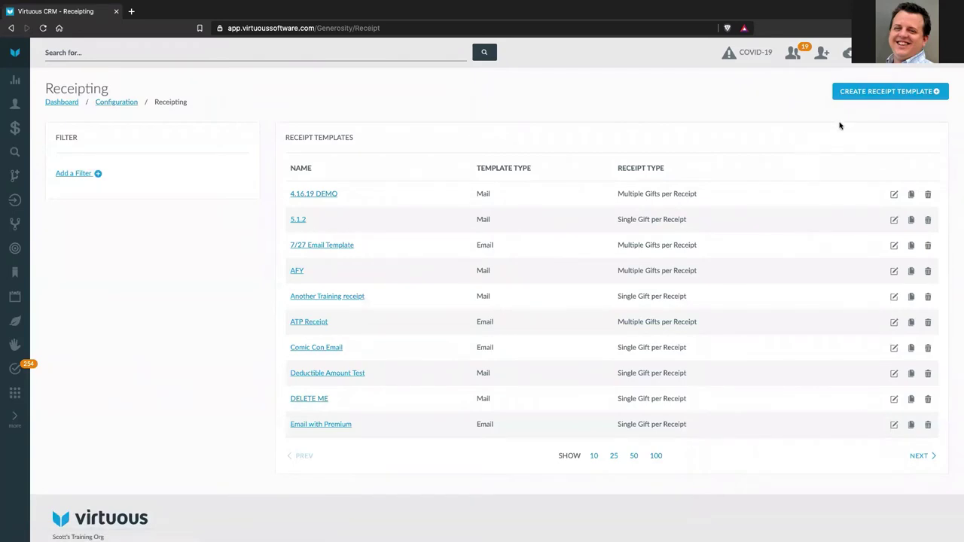
pyautogui.click(864, 96)
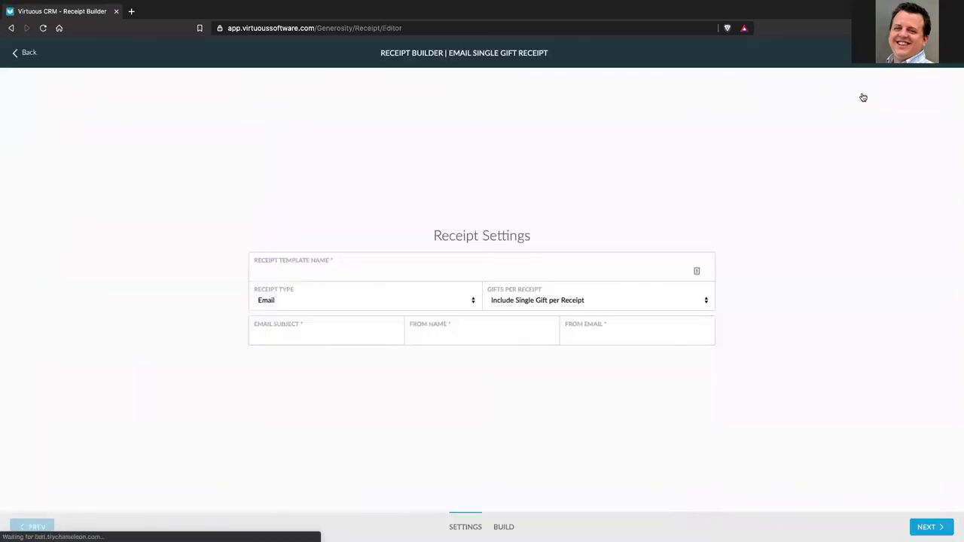
# - Set the receipt type to Mail, name the template "May Webinar receipt", and continue to the build stage
pyautogui.click(455, 300)
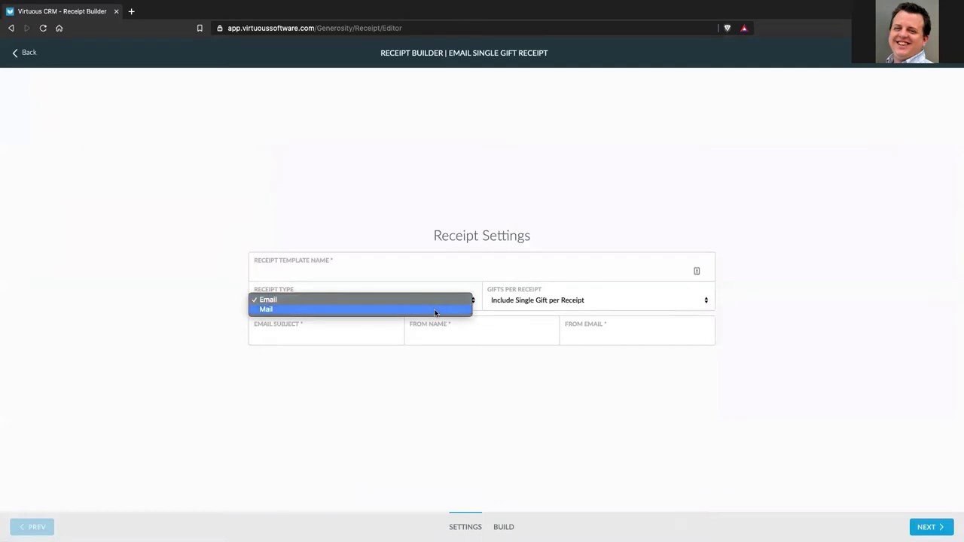
pyautogui.click(426, 309)
pyautogui.click(334, 267)
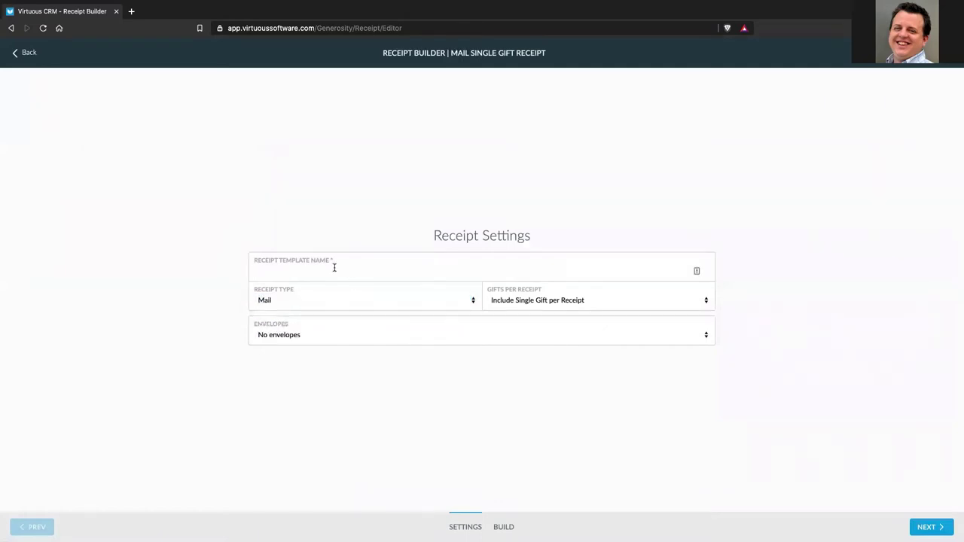
pyautogui.write('May Webinar receipt')
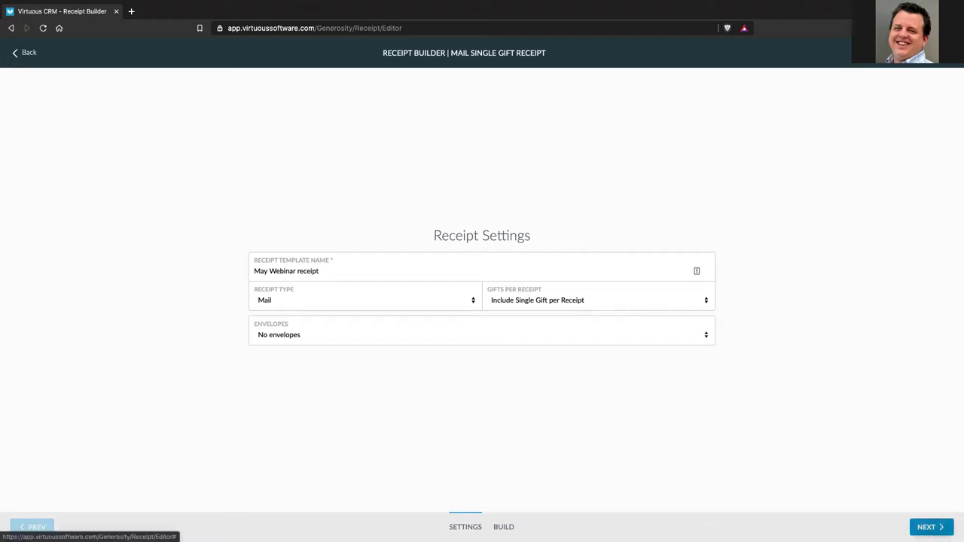
pyautogui.click(931, 527)
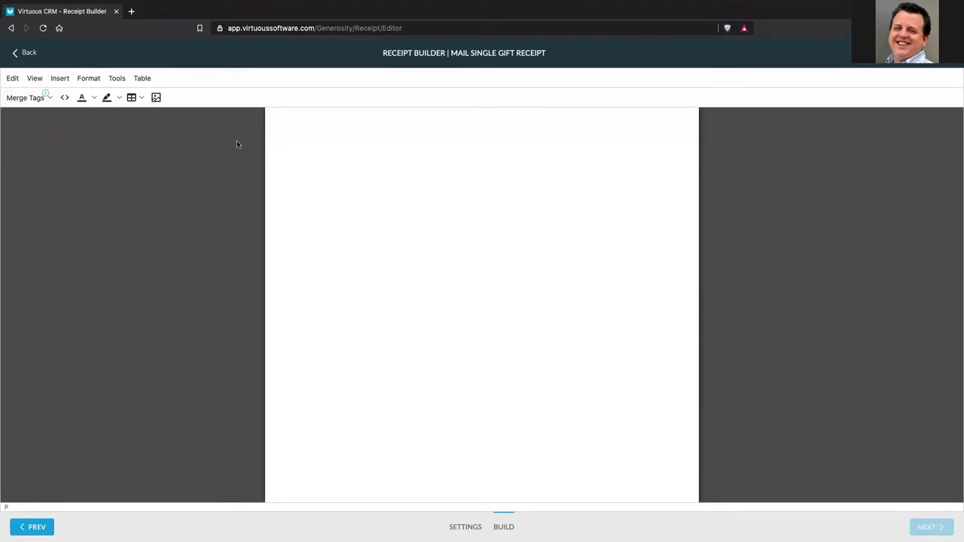
# - Examine the general, upload and advanced options for inserting an image into the receipt body, without adding one
pyautogui.click(287, 128)
pyautogui.click(155, 98)
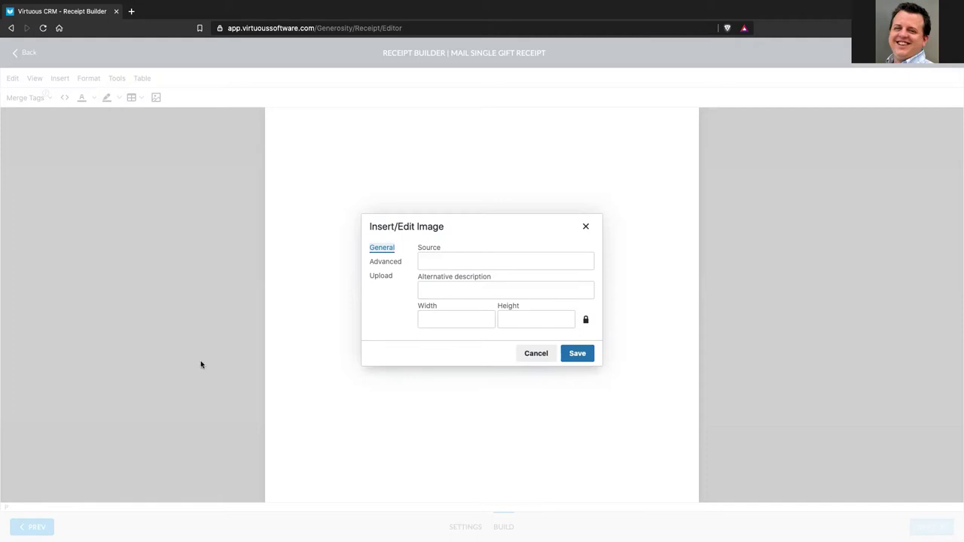
pyautogui.click(380, 276)
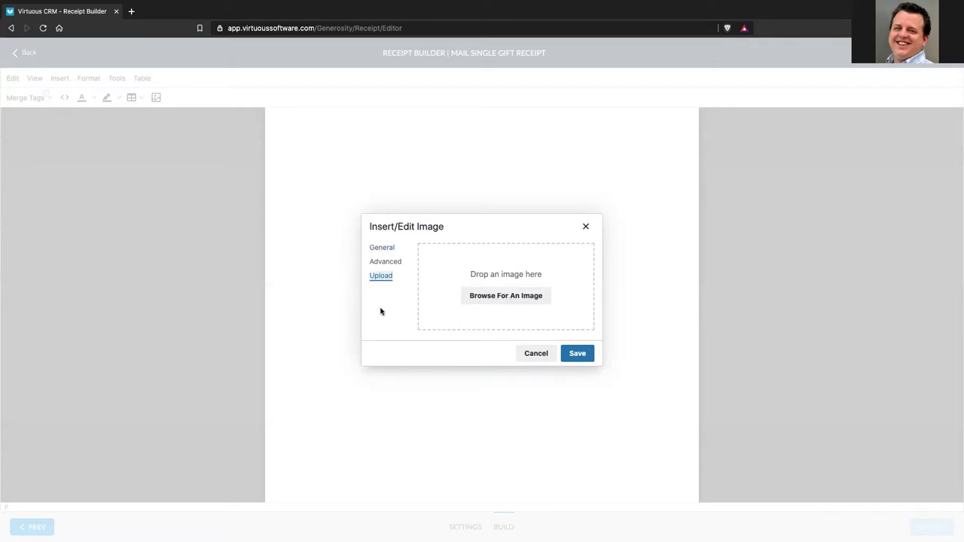
pyautogui.click(385, 262)
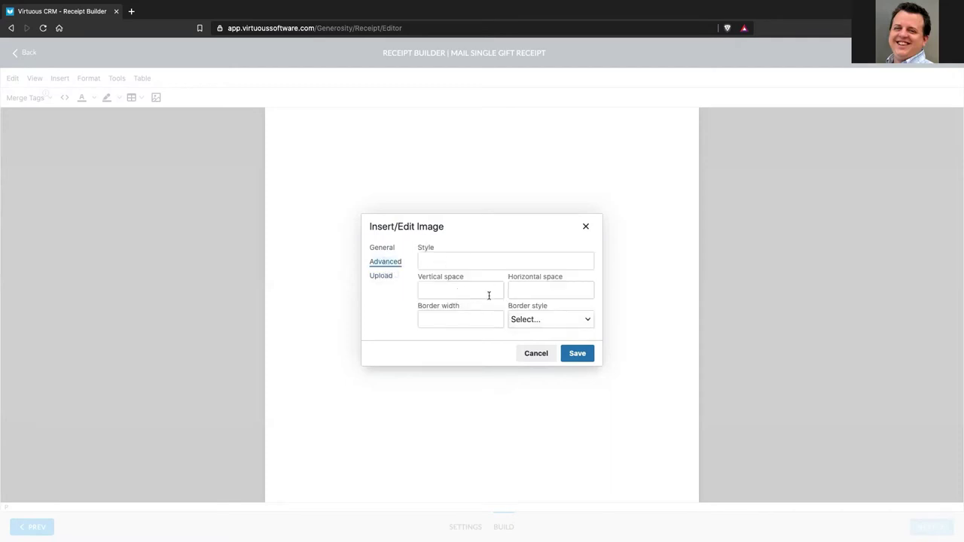
pyautogui.click(382, 249)
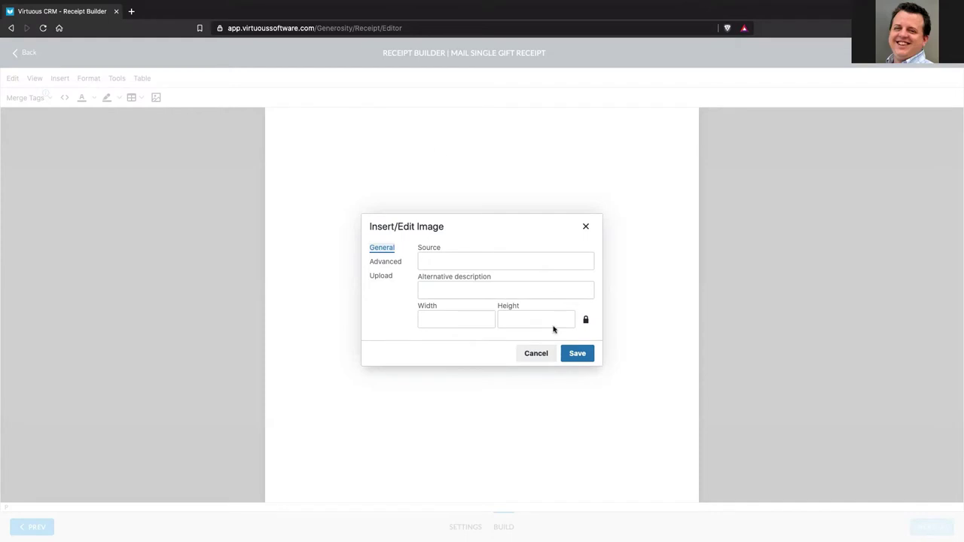
pyautogui.click(536, 354)
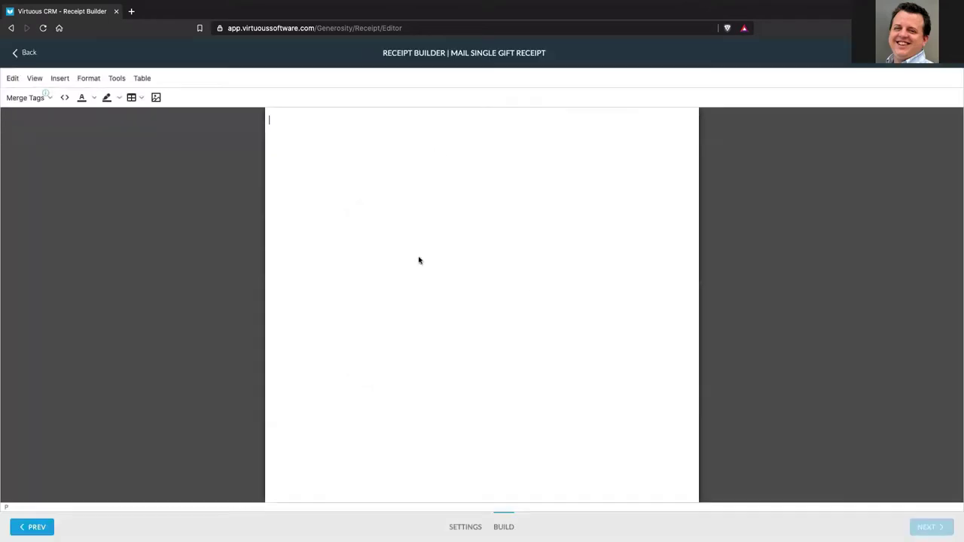
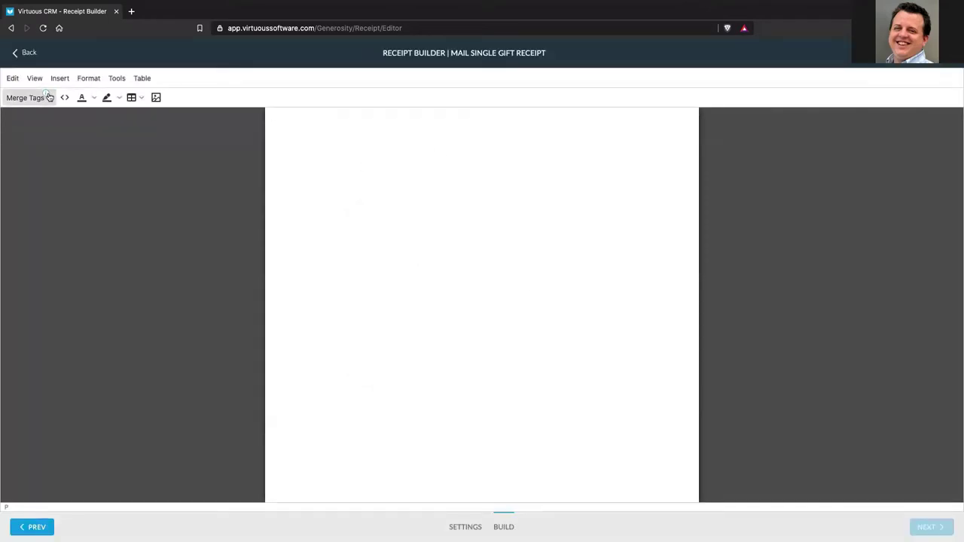
# - Insert the Gift Table merge tag at the start of the blank receipt body
pyautogui.click(48, 97)
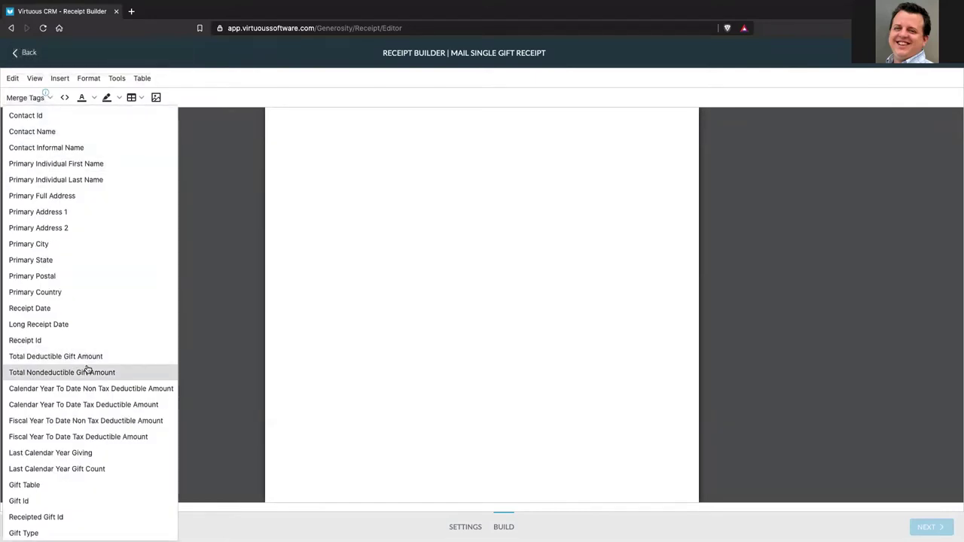
pyautogui.scroll(-5, 86, 387)
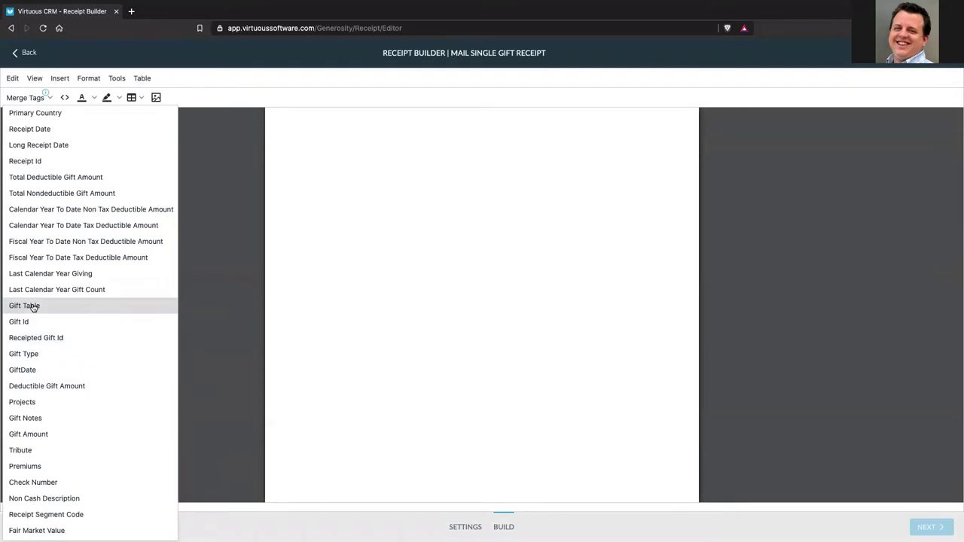
pyautogui.click(33, 307)
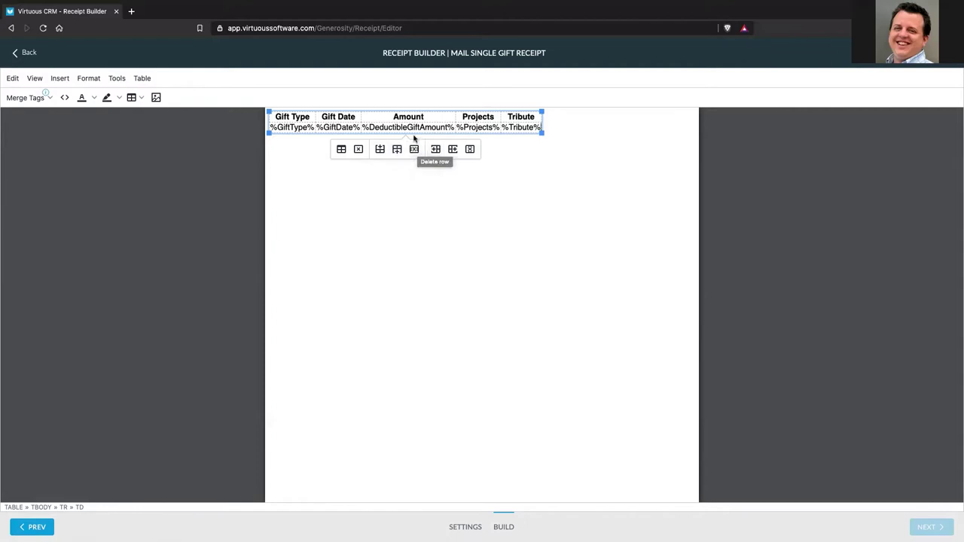
pyautogui.click(398, 181)
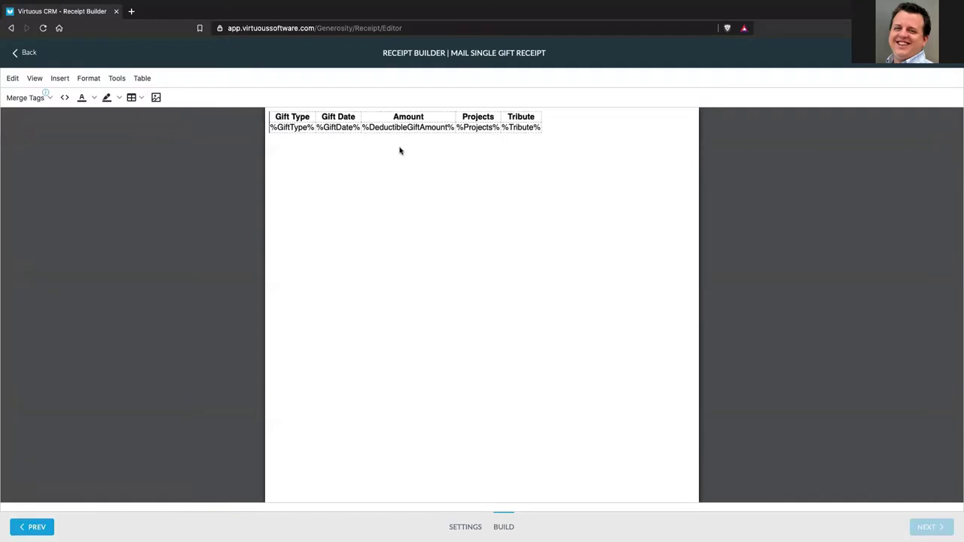
# - Inspect the receipt's HTML source code without editing it, and leave the receipt builder without saving
pyautogui.click(64, 98)
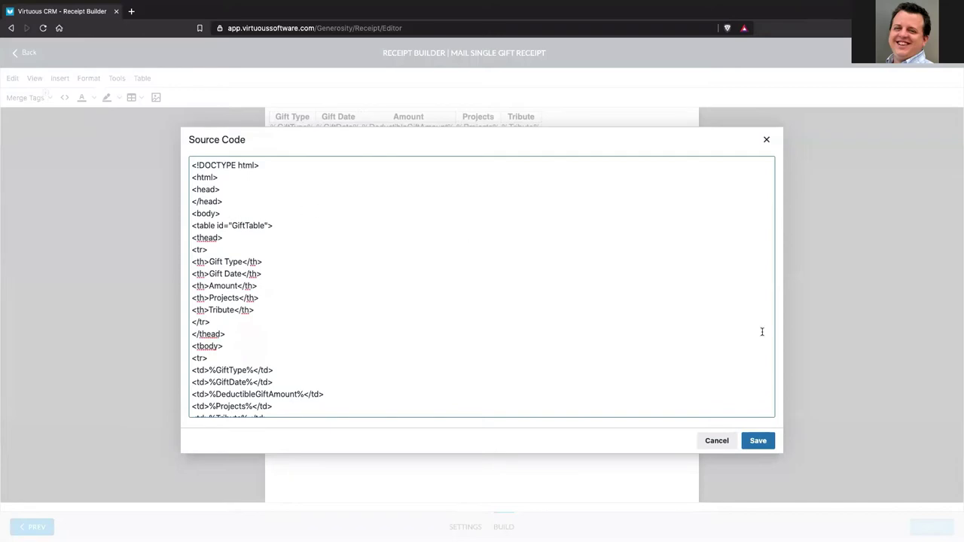
pyautogui.click(716, 443)
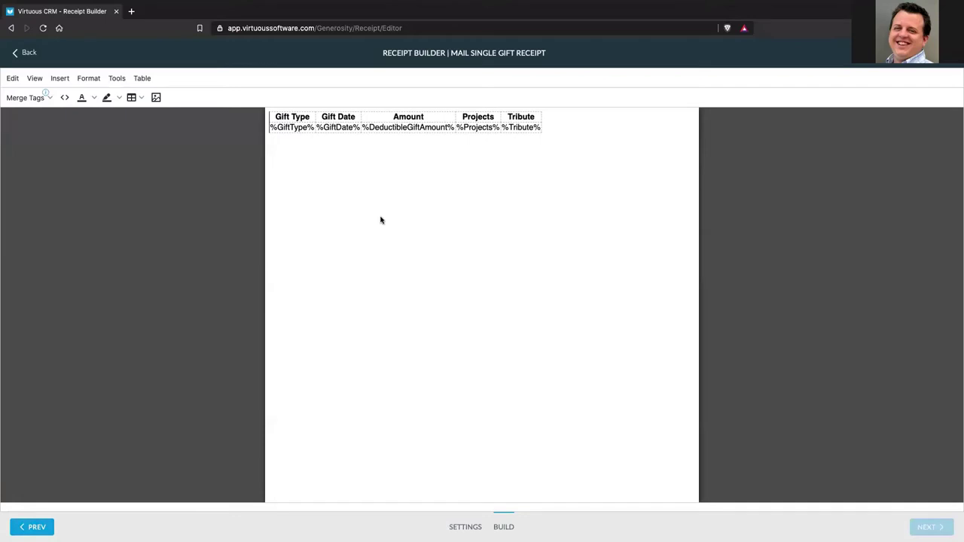
pyautogui.click(23, 53)
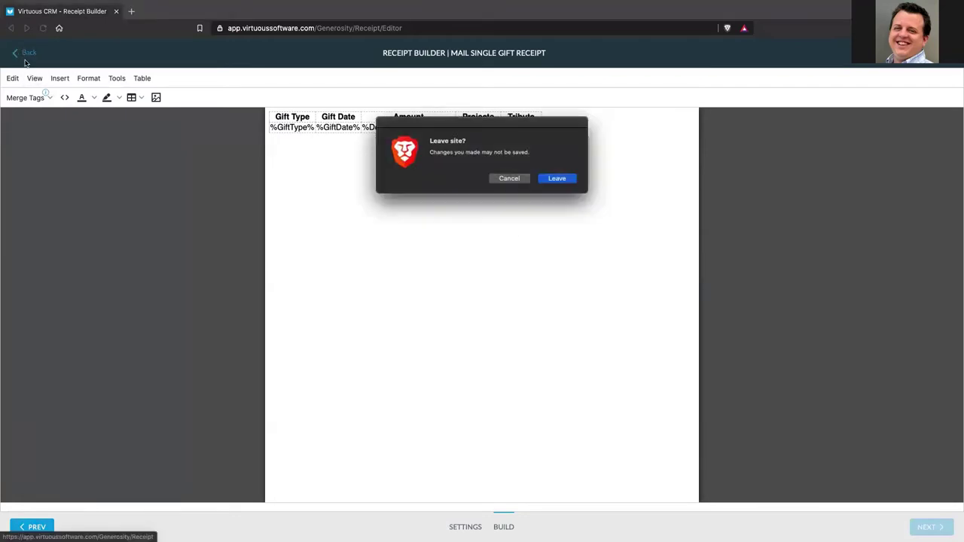
pyautogui.click(557, 178)
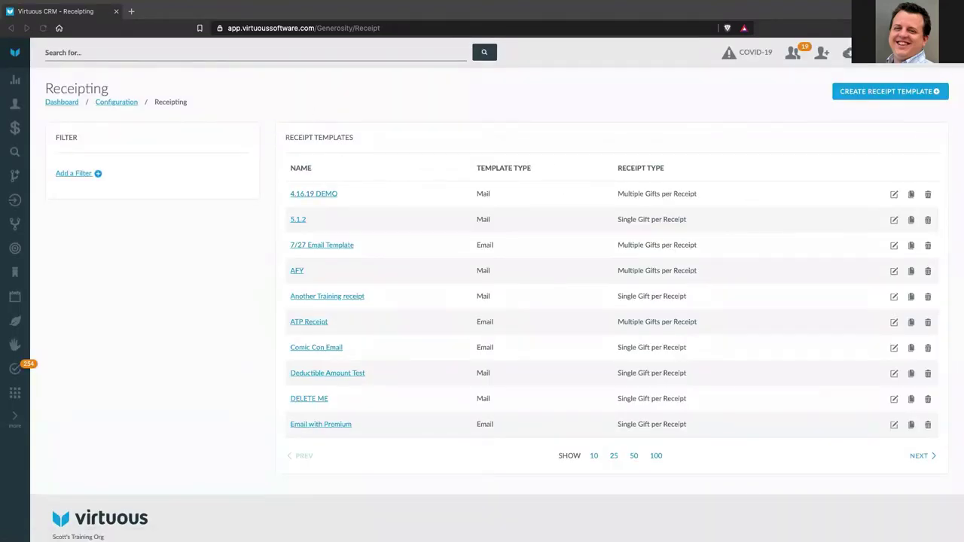
# - Switch to the Marketing module and show the organization's email templates
pyautogui.click(908, 52)
pyautogui.click(922, 96)
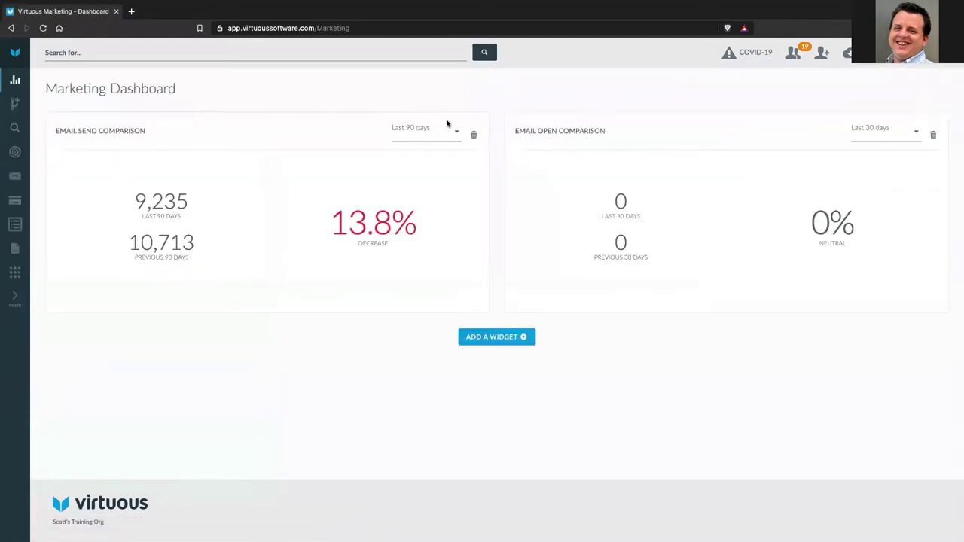
pyautogui.click(15, 178)
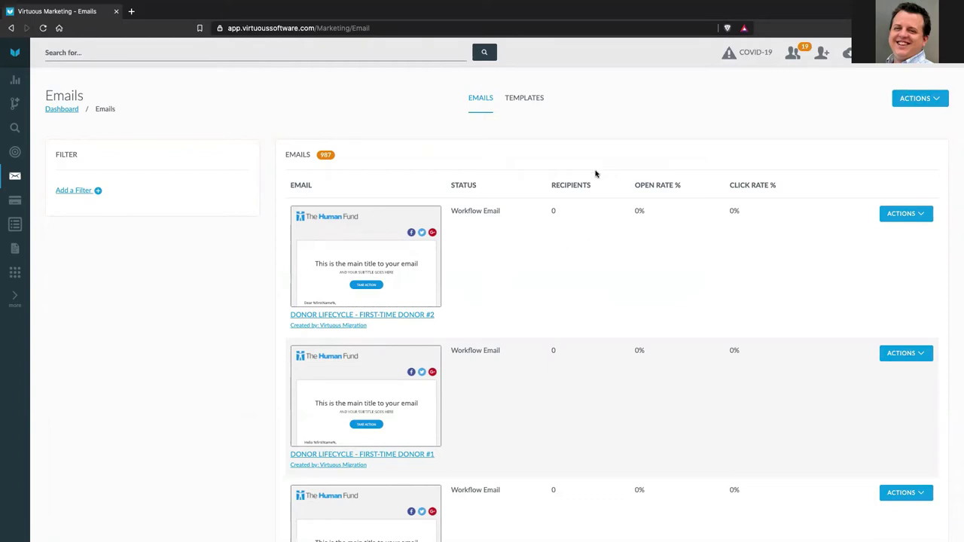
pyautogui.click(529, 100)
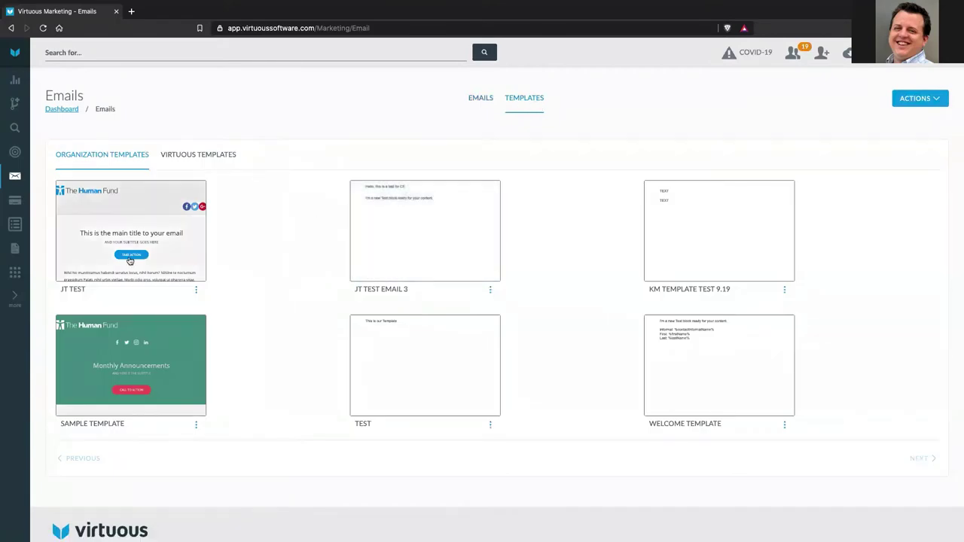
# - Copy the Sample Template as a new email named "Video Email"
pyautogui.click(195, 425)
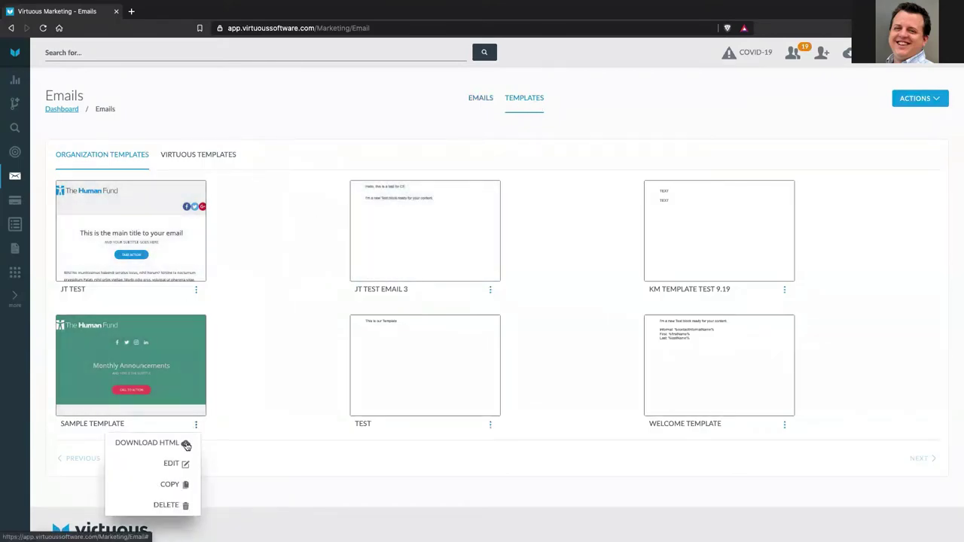
pyautogui.click(175, 485)
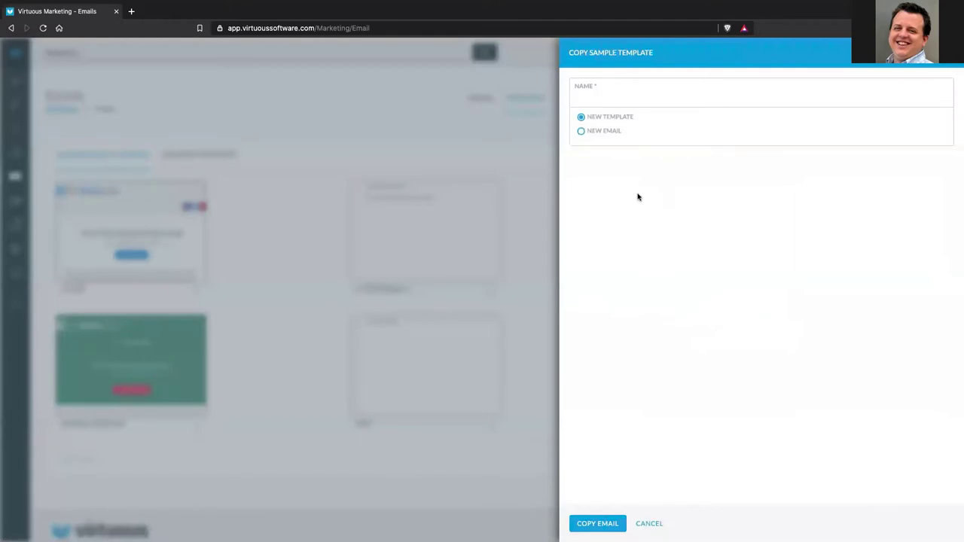
pyautogui.click(577, 133)
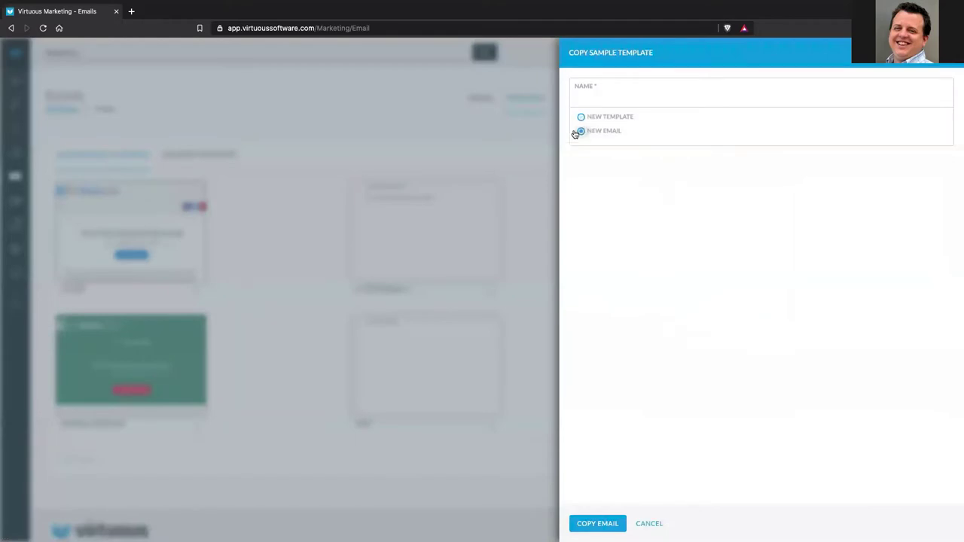
pyautogui.click(593, 93)
pyautogui.write('Video Email')
pyautogui.click(615, 523)
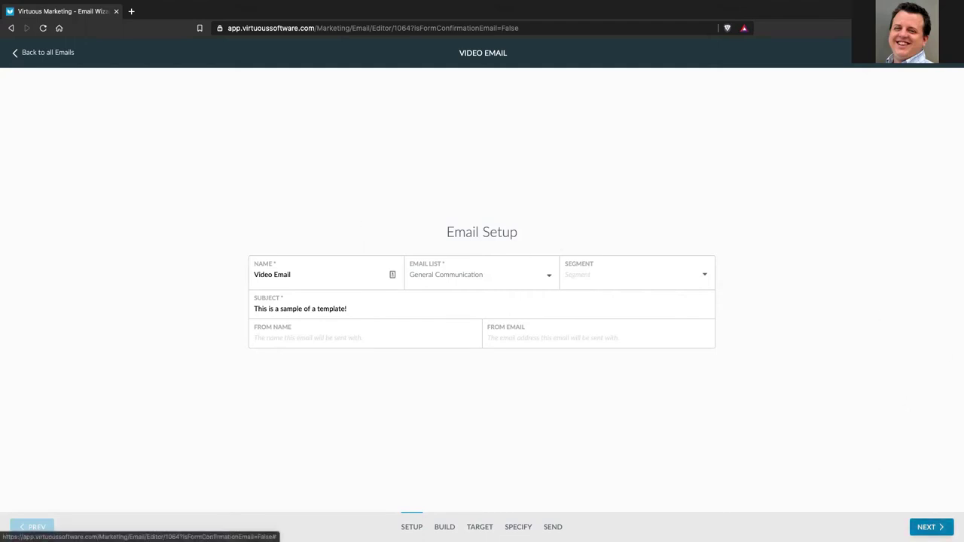
# - Continue to the email's build stage and replace the empty image placeholder below the announcement header with a video block
pyautogui.click(931, 527)
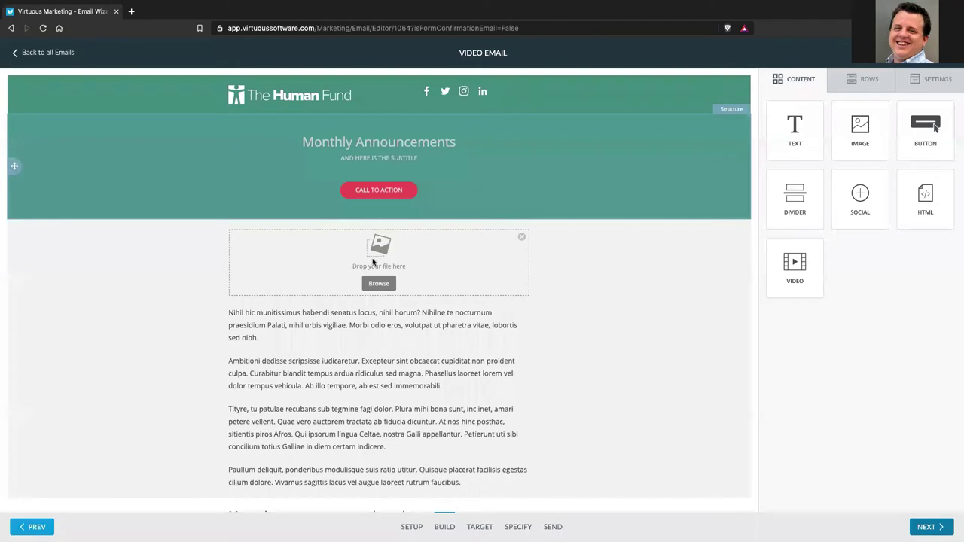
pyautogui.click(522, 239)
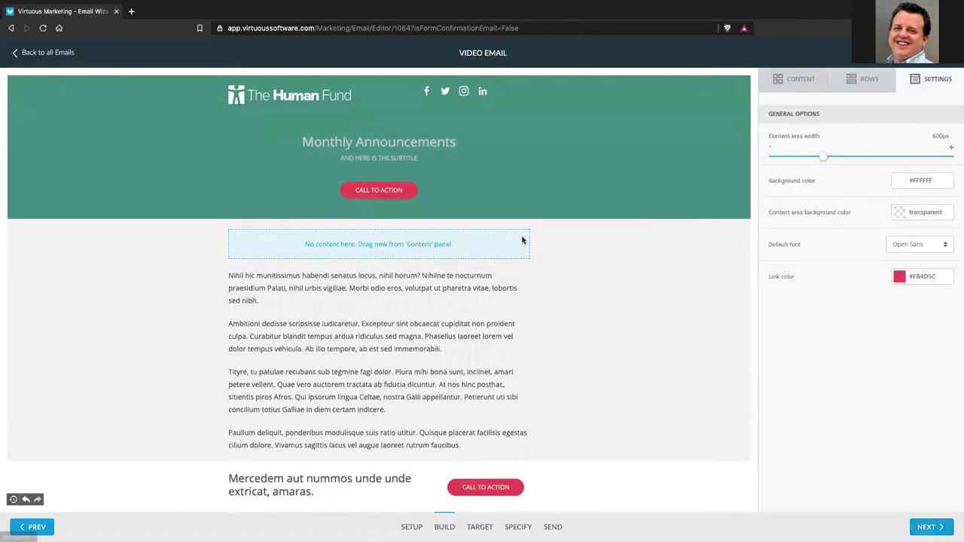
pyautogui.click(796, 81)
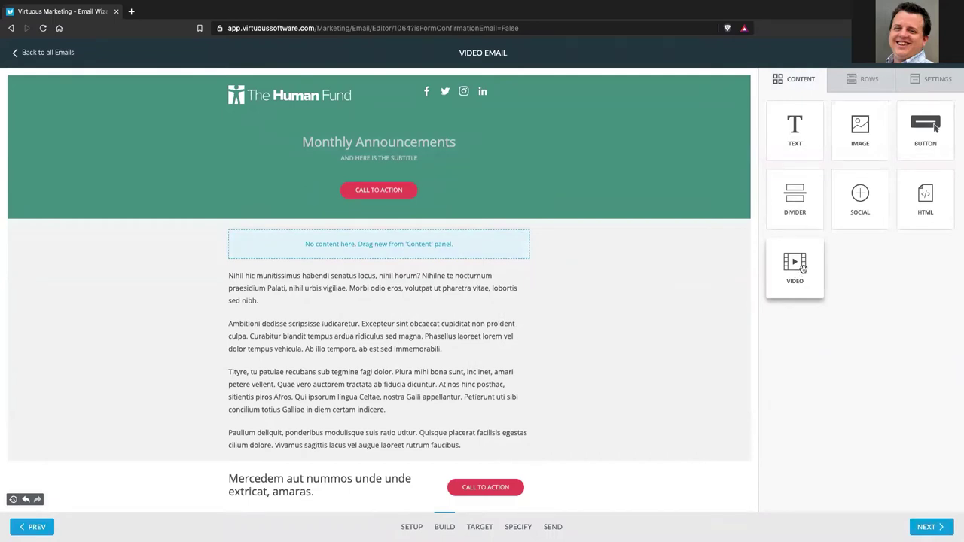
pyautogui.moveTo(804, 265); pyautogui.dragTo(409, 238)
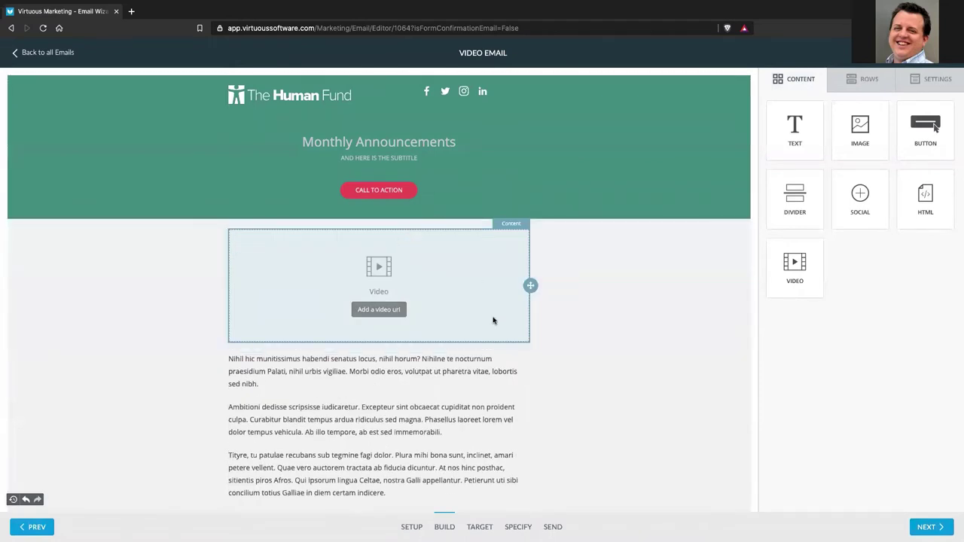
pyautogui.click(392, 311)
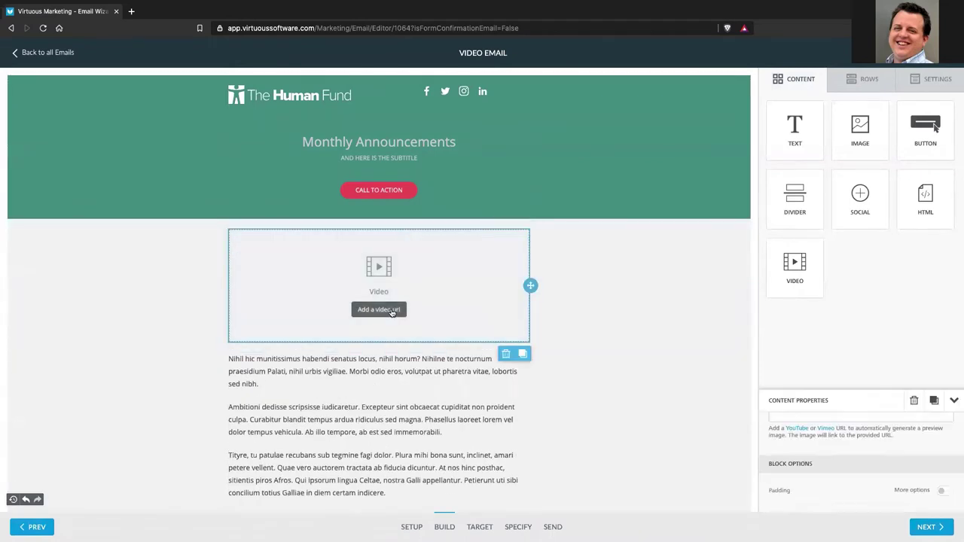
pyautogui.click(793, 146)
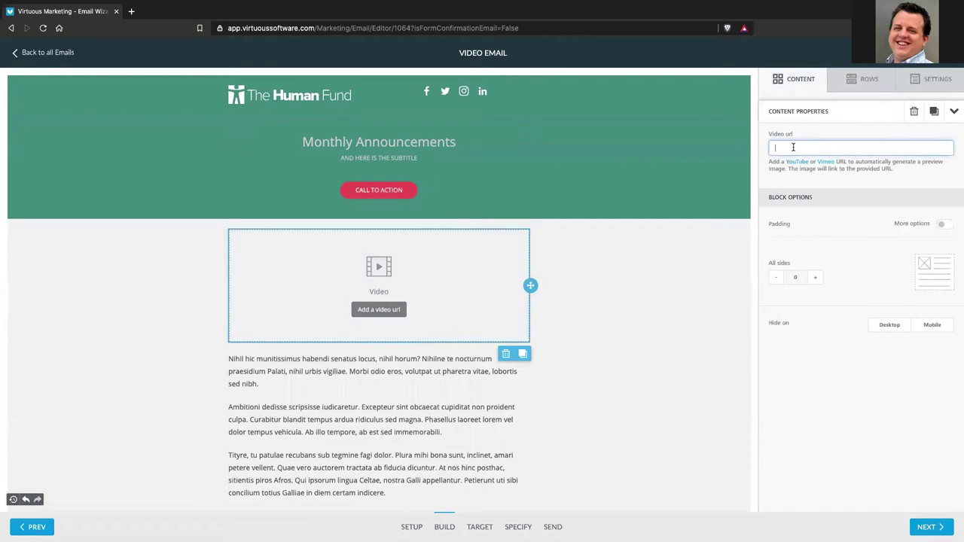
pyautogui.hotkey('ctrl', 'v')
pyautogui.press('Return')
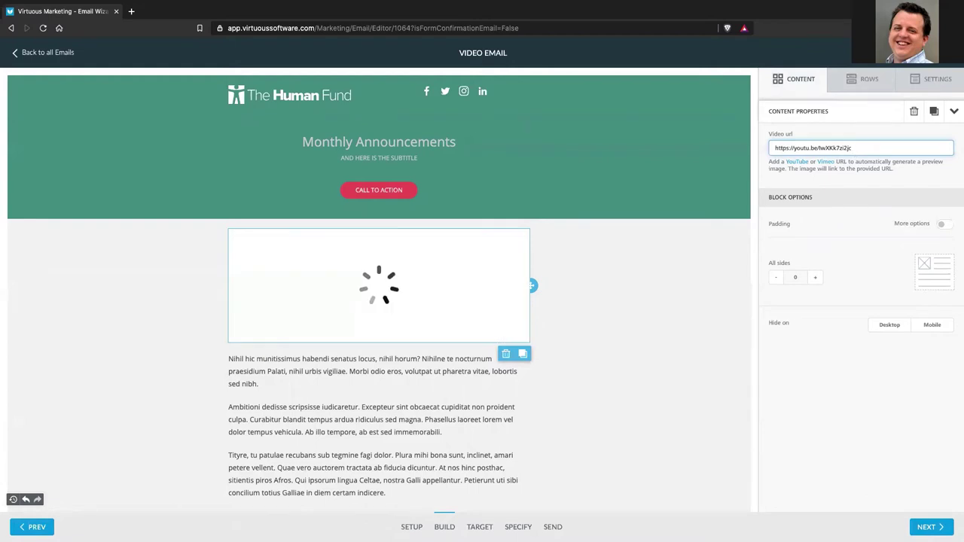
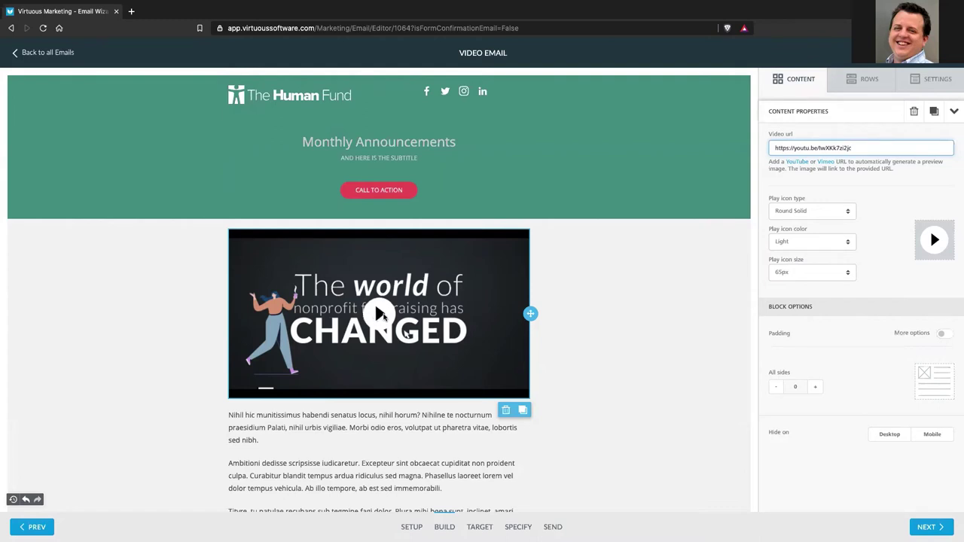
# - Try the Round Outline, Rectangle Solid, Square Solid and Arrow Only play icon types on the video and check the icon color options
pyautogui.click(849, 212)
pyautogui.click(810, 241)
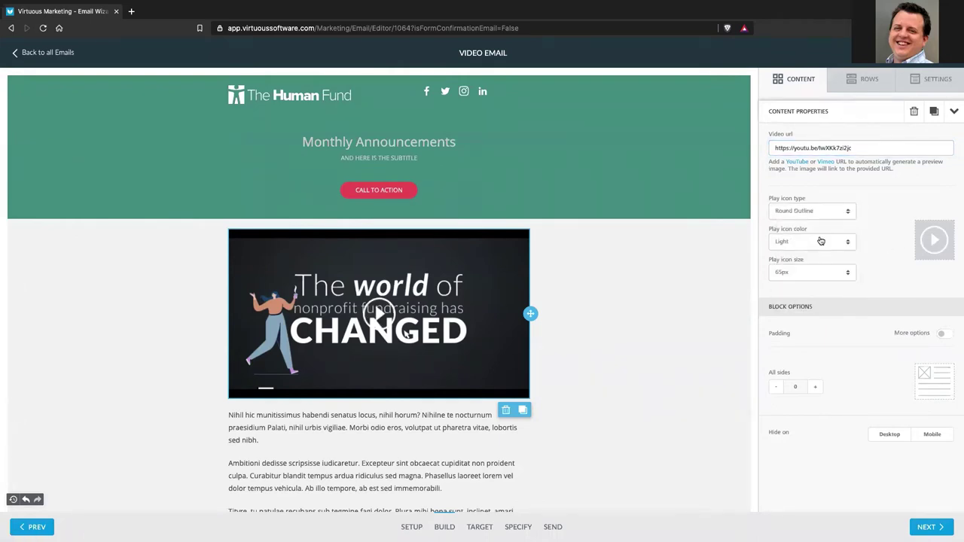
pyautogui.click(844, 213)
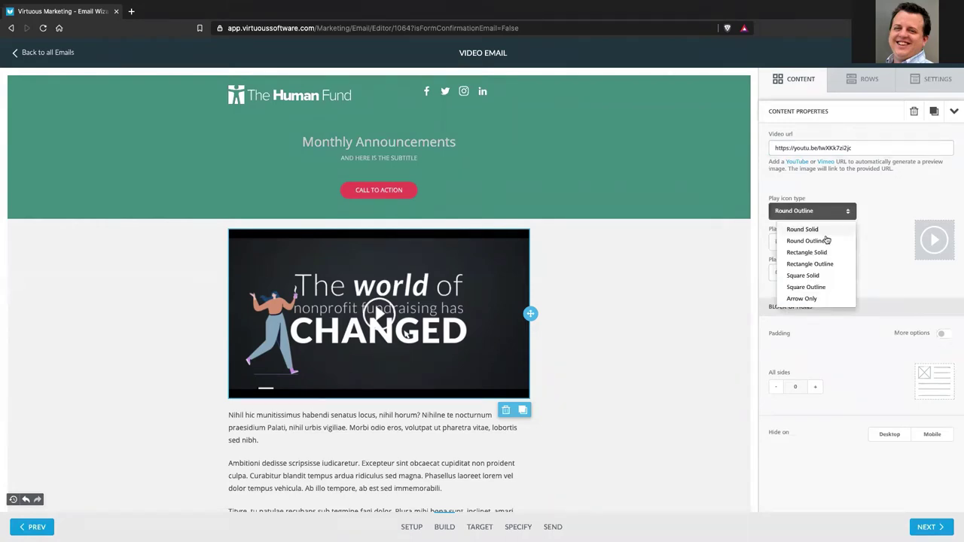
pyautogui.click(819, 253)
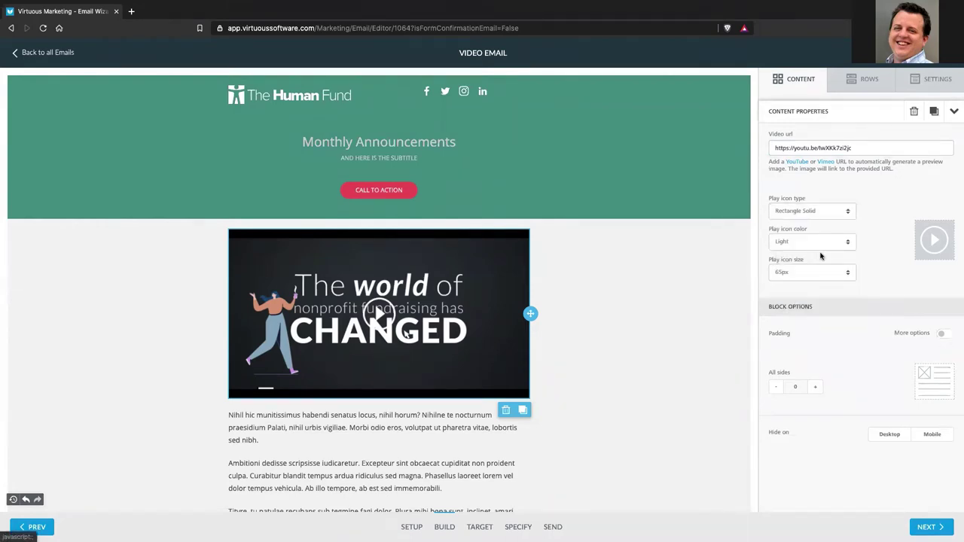
pyautogui.click(850, 214)
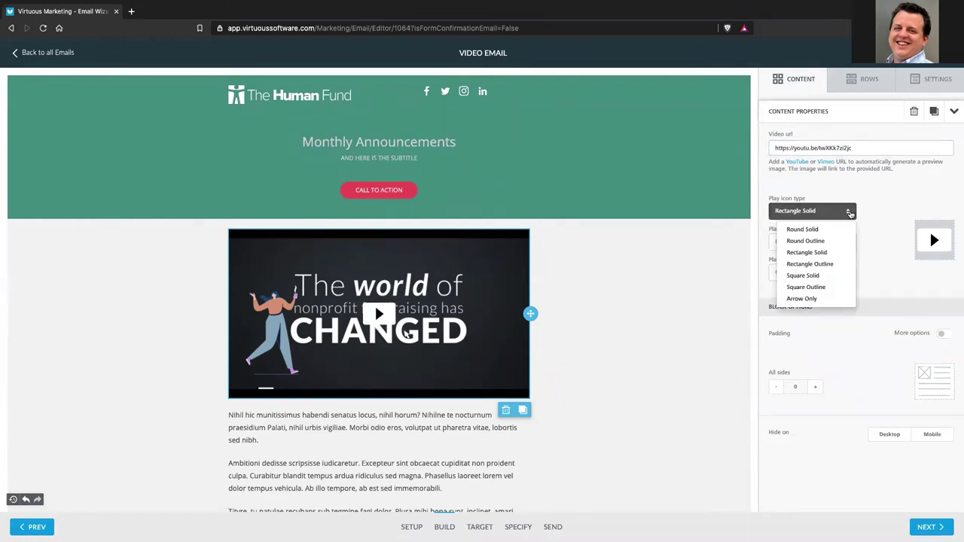
pyautogui.click(803, 275)
pyautogui.click(845, 211)
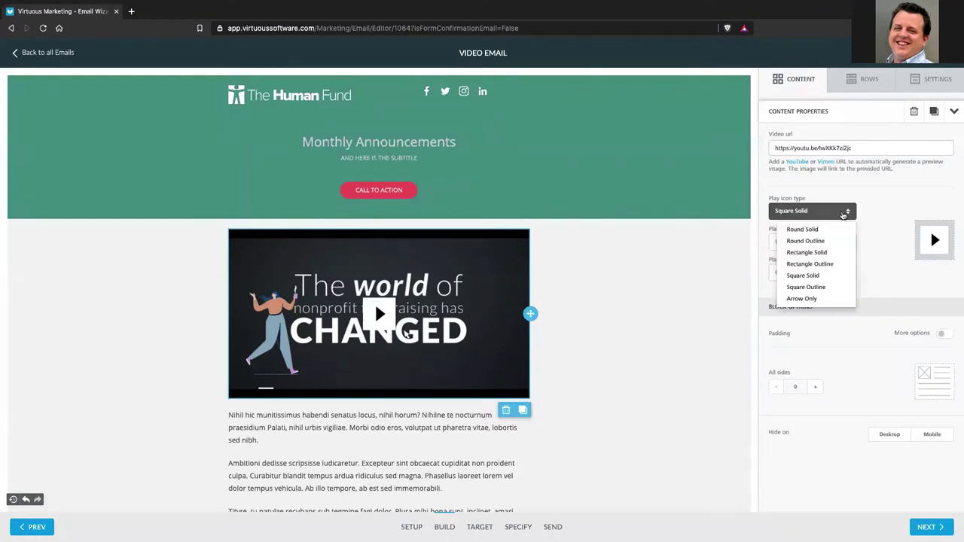
pyautogui.click(803, 299)
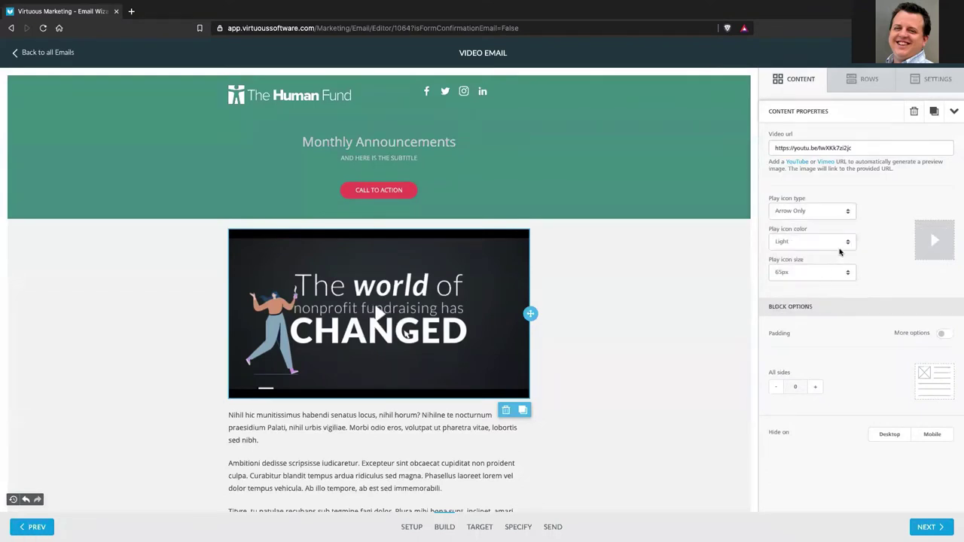
pyautogui.click(848, 243)
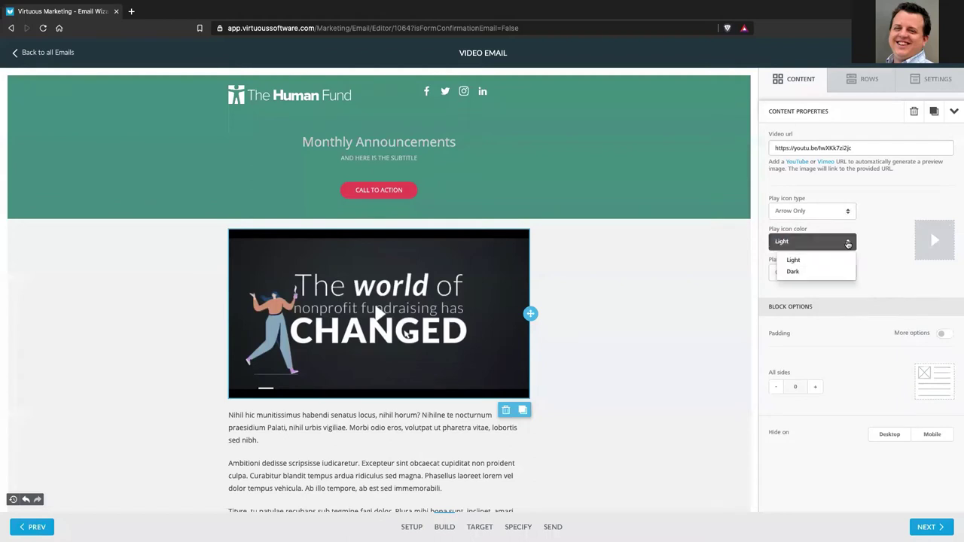
pyautogui.click(814, 241)
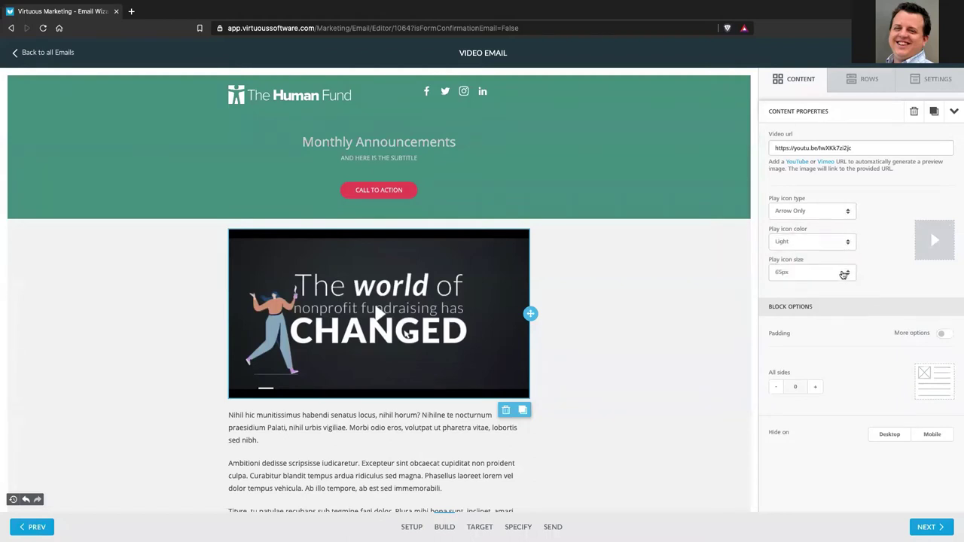
# - Set the video's play icon size to 80px and its play icon type to Round Solid
pyautogui.click(845, 275)
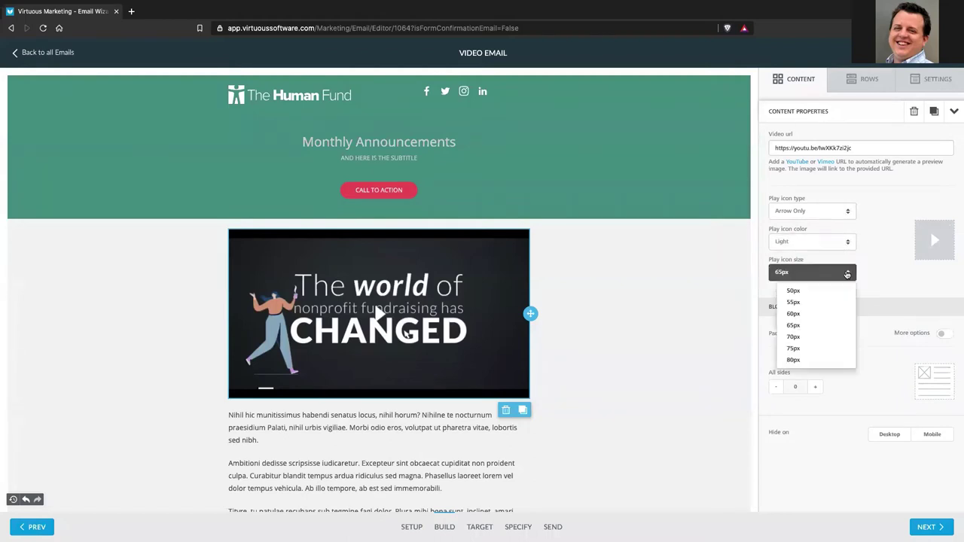
pyautogui.click(808, 361)
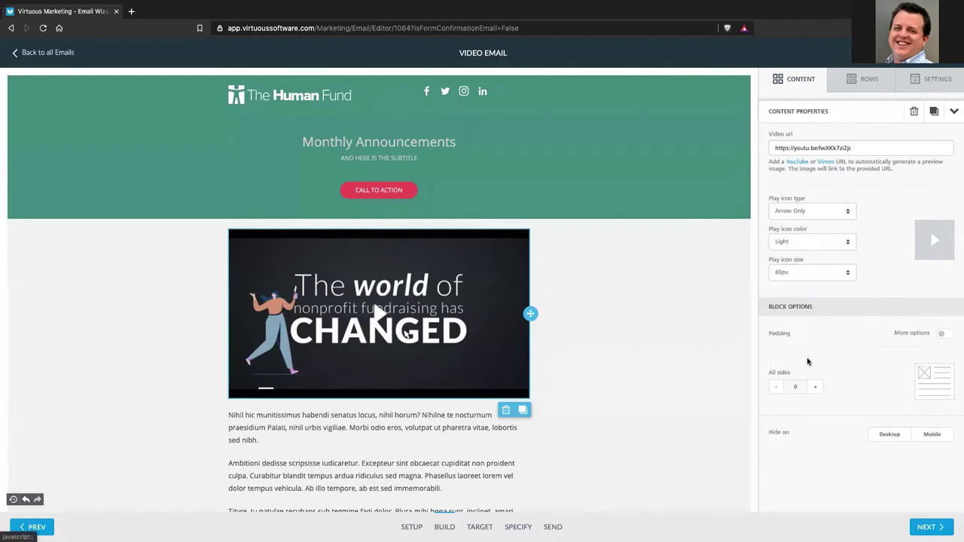
pyautogui.click(847, 274)
pyautogui.click(851, 217)
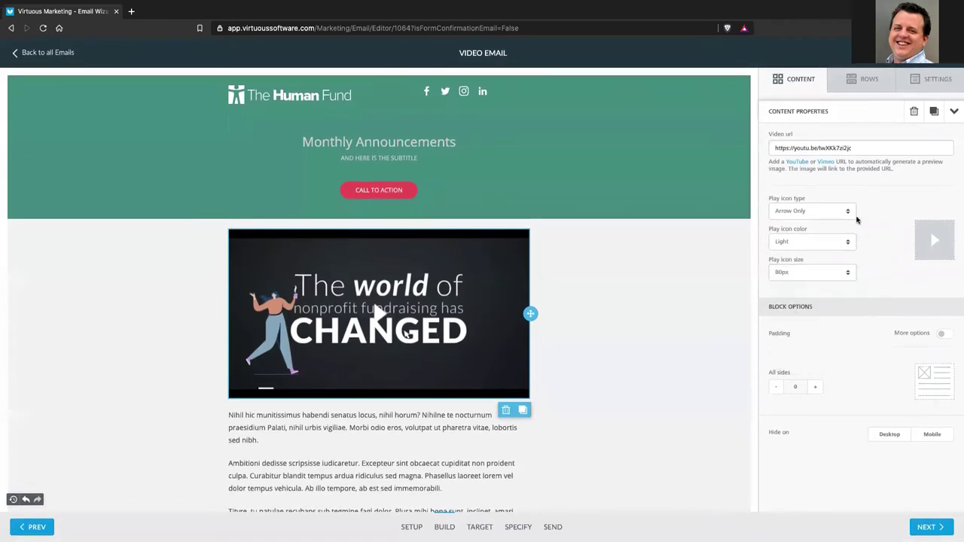
pyautogui.click(847, 212)
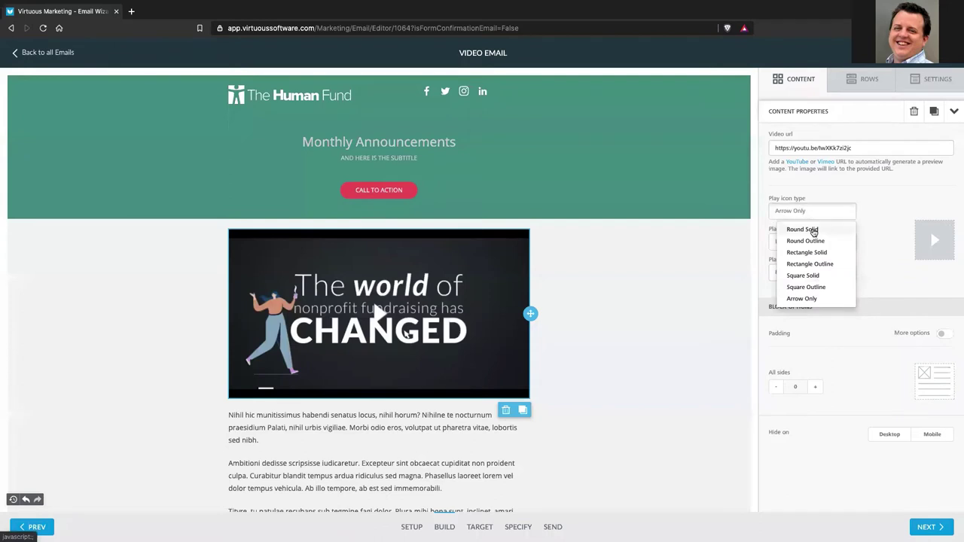
pyautogui.click(812, 230)
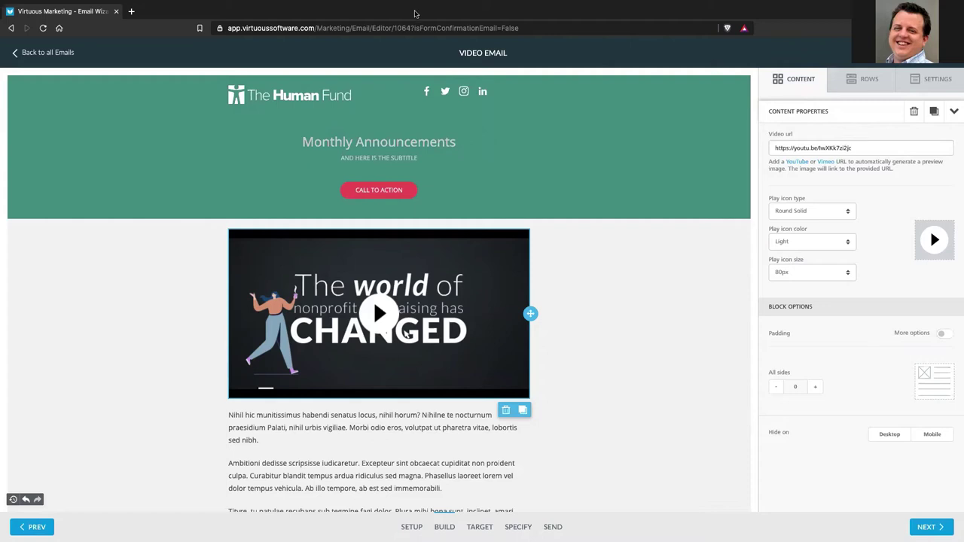
# - Leave the Video Email editor without saving and switch to the CRM module
pyautogui.click(52, 53)
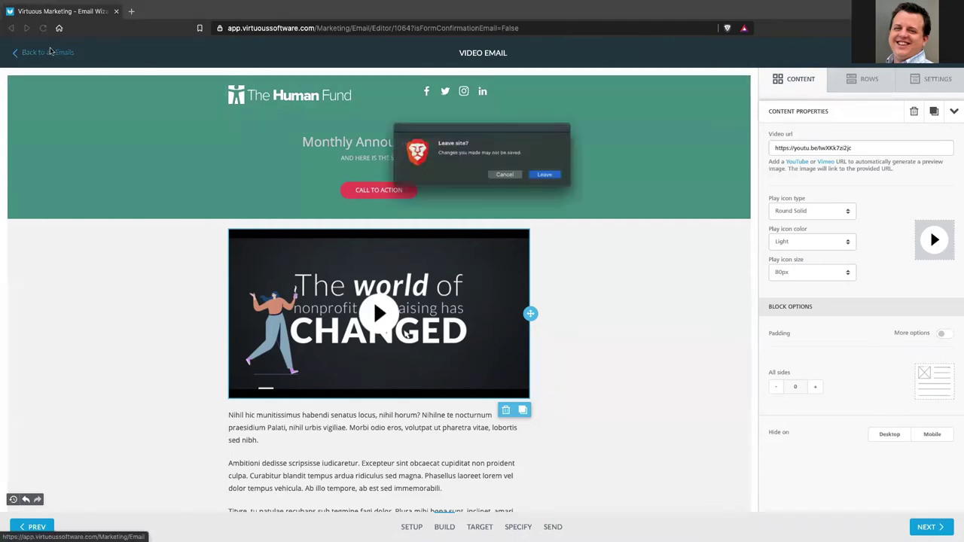
pyautogui.click(558, 178)
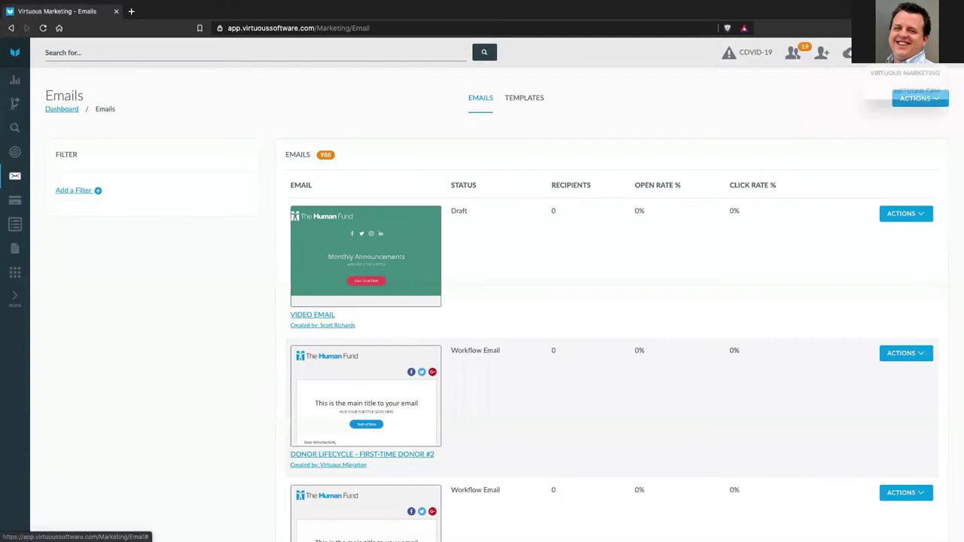
pyautogui.click(917, 95)
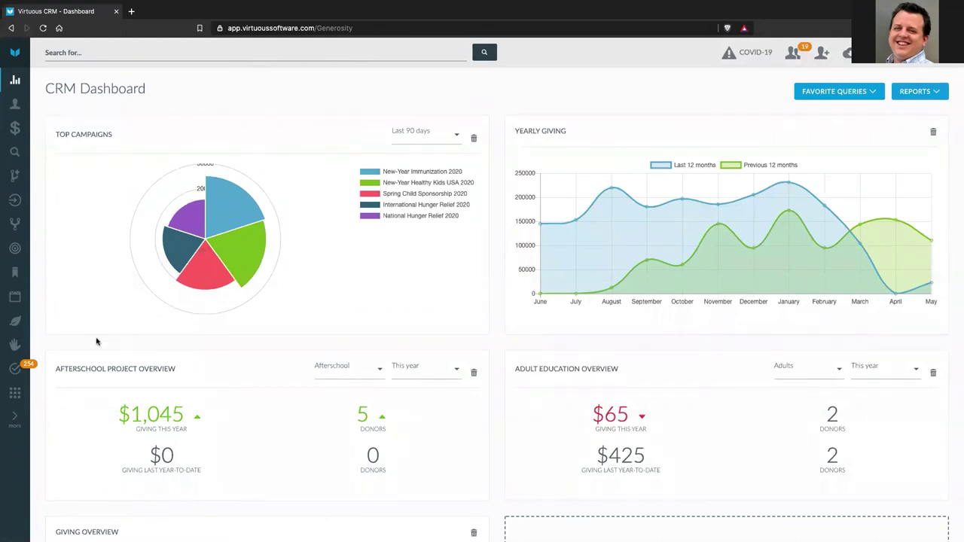
# - Show the Data Management configuration and circle the gift transactions and pending contact updates cards, underlining Eventbrite, then clear the annotations
pyautogui.click(15, 394)
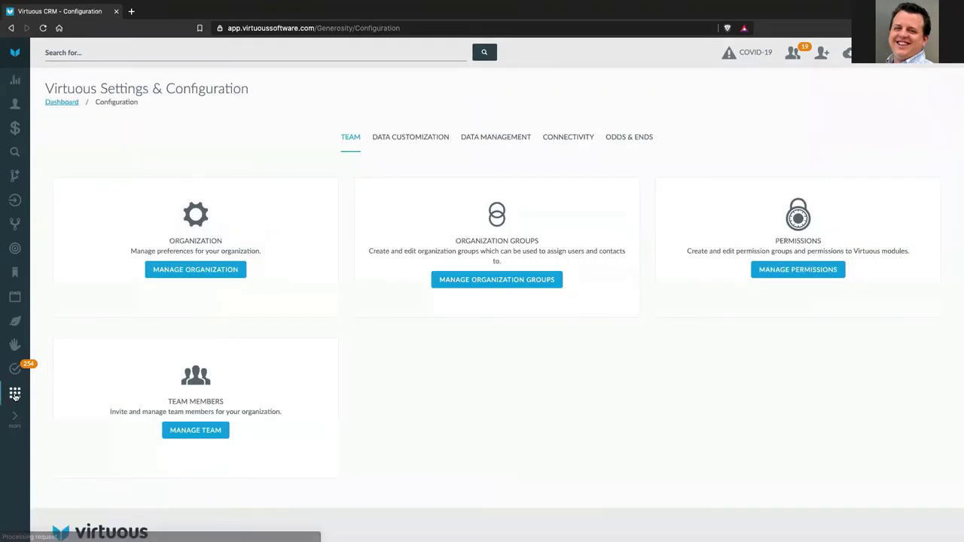
pyautogui.click(484, 140)
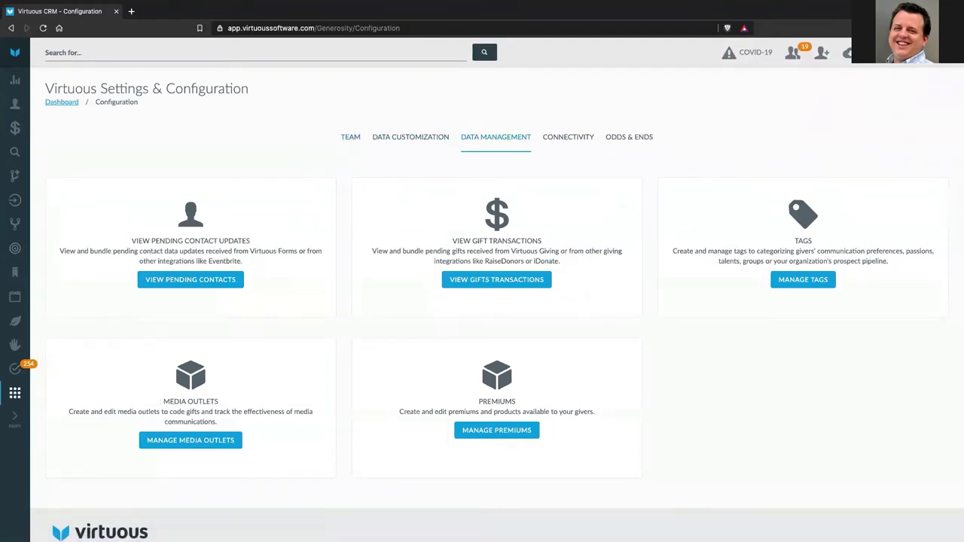
pyautogui.moveTo(513, 185)
pyautogui.mouseDown()
pyautogui.moveTo(386, 193)
pyautogui.moveTo(415, 326)
pyautogui.moveTo(658, 278)
pyautogui.moveTo(491, 181)
pyautogui.mouseUp()
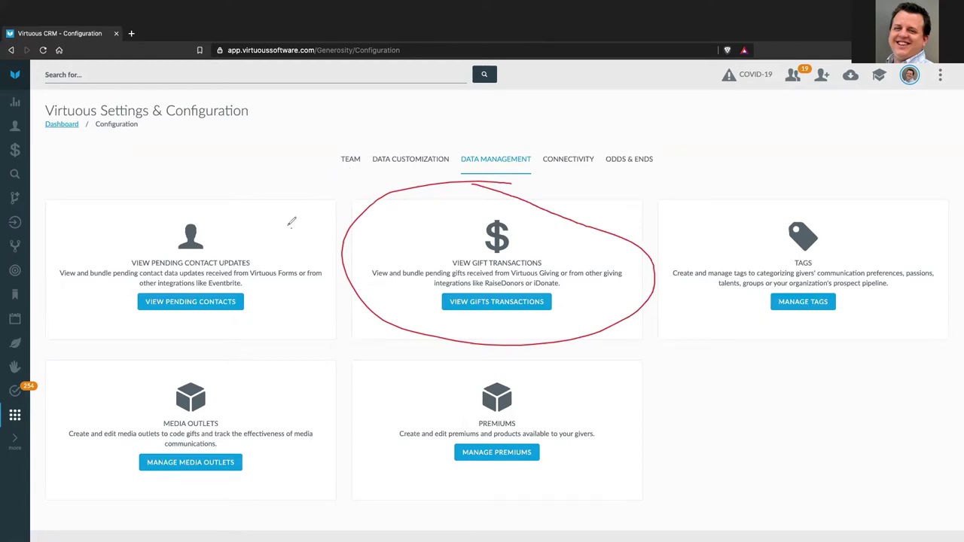
pyautogui.moveTo(291, 226)
pyautogui.mouseDown()
pyautogui.moveTo(106, 220)
pyautogui.moveTo(72, 290)
pyautogui.moveTo(236, 331)
pyautogui.moveTo(333, 236)
pyautogui.moveTo(274, 216)
pyautogui.mouseUp()
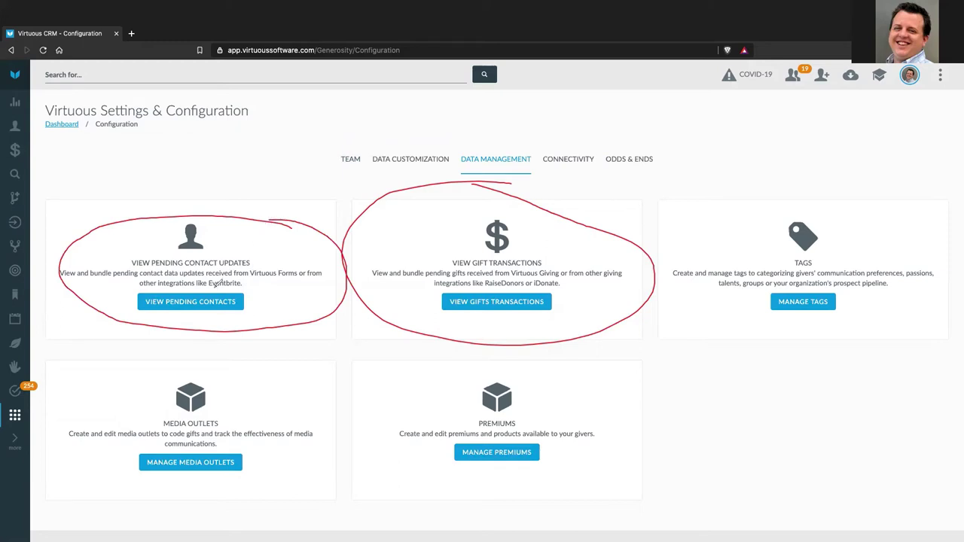
pyautogui.moveTo(208, 285); pyautogui.dragTo(240, 285)
pyautogui.press('Escape')
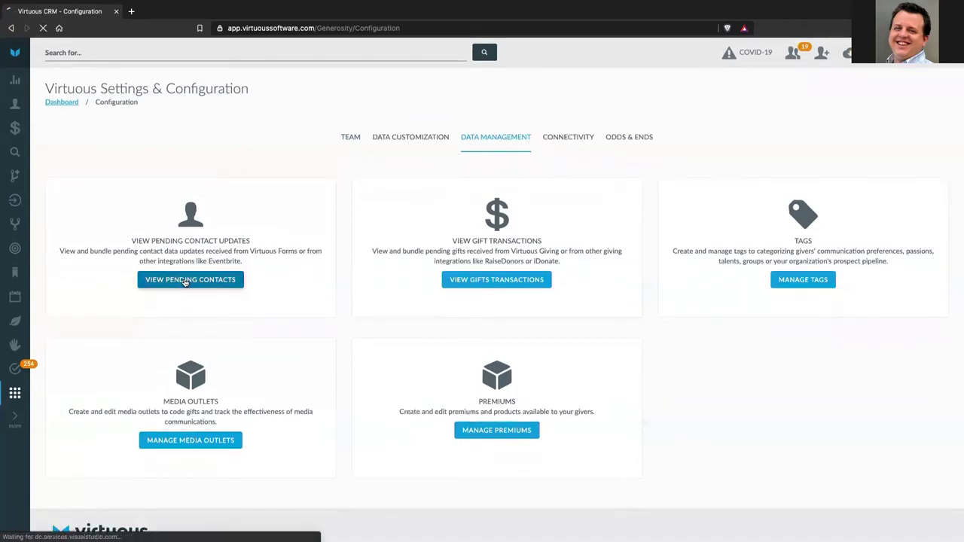
# - View the pending contacts page and return to the CRM dashboard
pyautogui.click(185, 280)
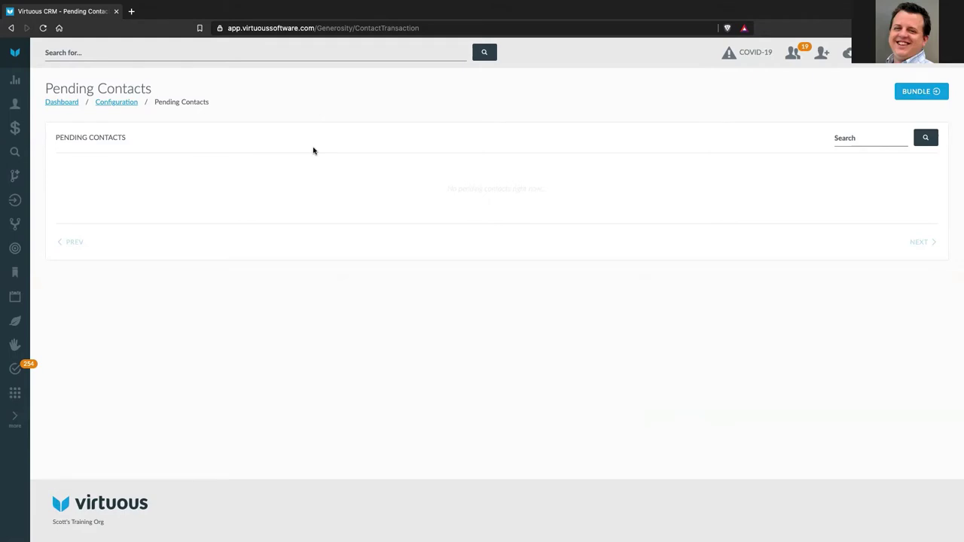
pyautogui.click(15, 79)
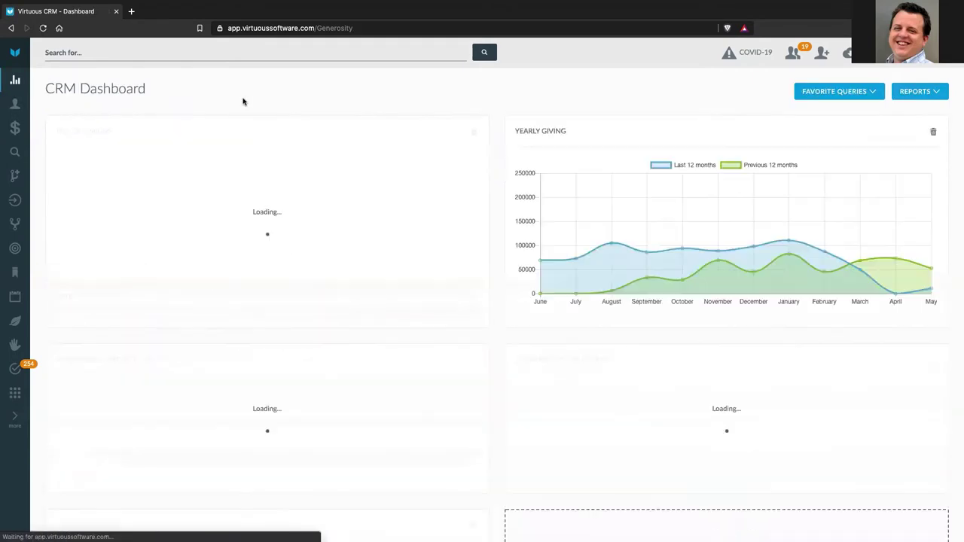
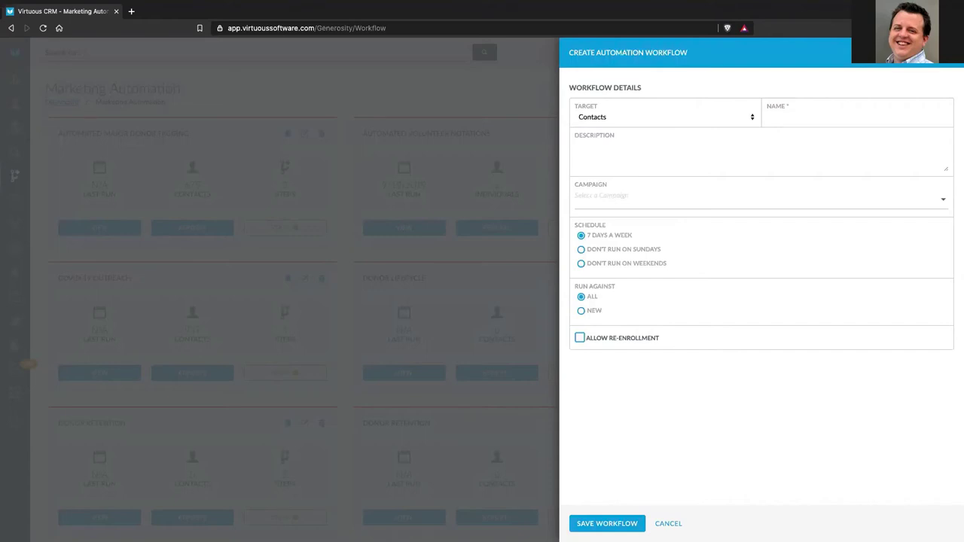
# - Create a contact automation workflow named "Multichannel New Donor Thank You", keeping the default schedule and enrollment settings
pyautogui.click(796, 116)
pyautogui.write('new Donor Thank You')
pyautogui.click(770, 117)
pyautogui.press('BackSpace')
pyautogui.write('N')
pyautogui.click(766, 116)
pyautogui.write('Multichannel')
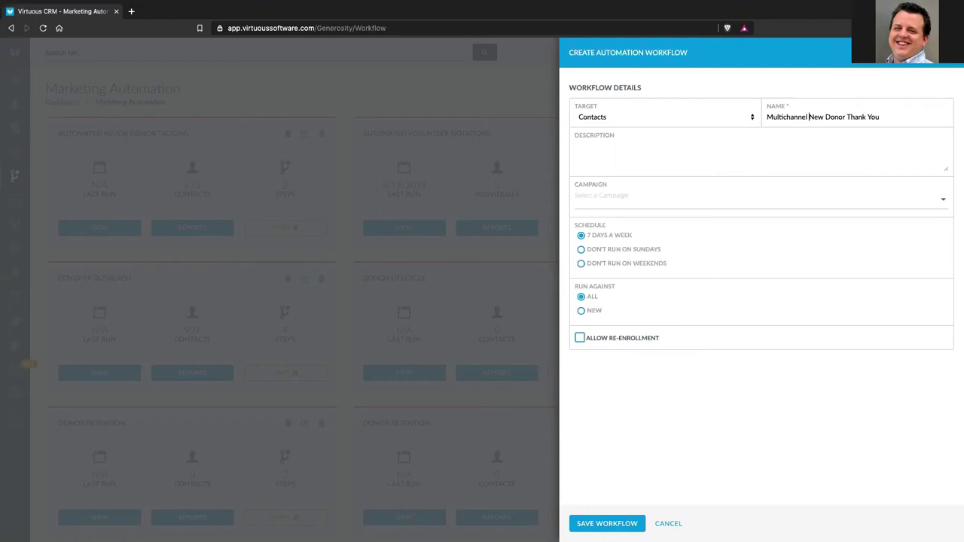
pyautogui.click(607, 524)
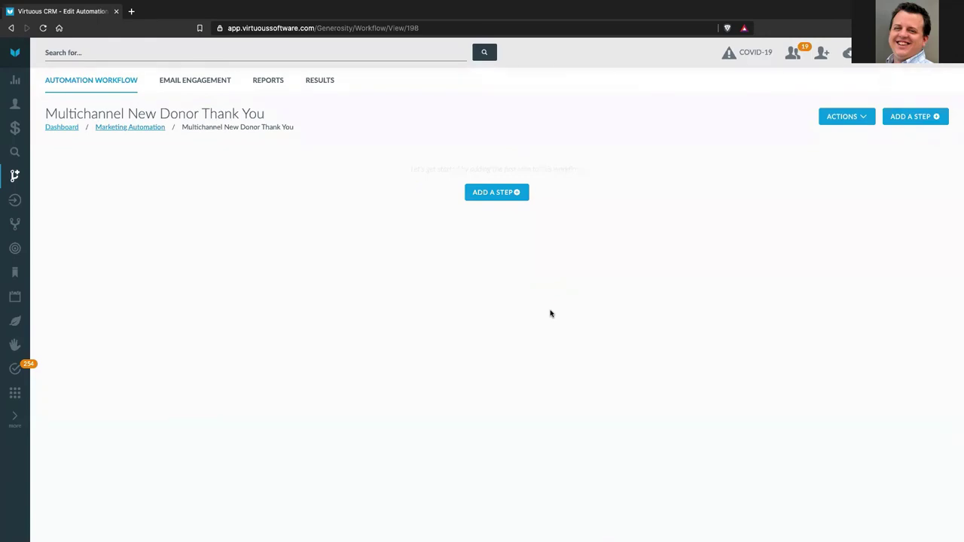
# - Add a first workflow step named "New Donor" that uses the existing My New Donors query
pyautogui.click(497, 192)
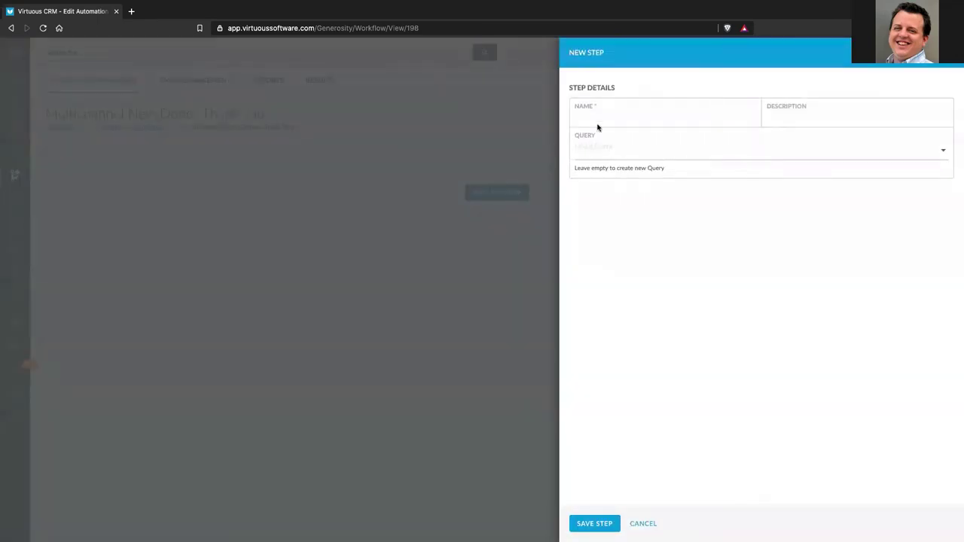
pyautogui.click(596, 116)
pyautogui.write('new Donor')
pyautogui.click(579, 116)
pyautogui.press('BackSpace')
pyautogui.write('N')
pyautogui.click(610, 151)
pyautogui.write('New Donor')
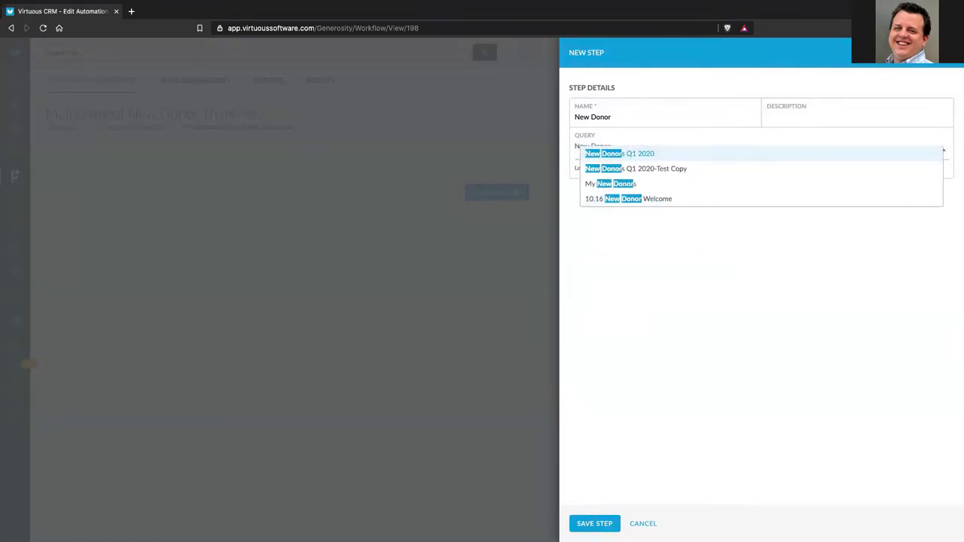
pyautogui.click(637, 185)
pyautogui.click(600, 525)
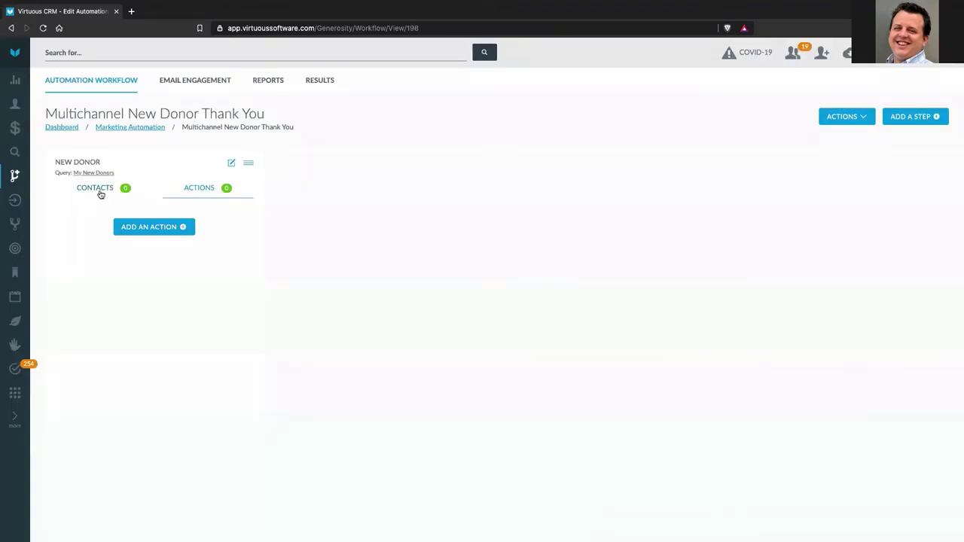
# - Open the New Donor step's My New Donors query and examine its gift date and gift count criteria
pyautogui.click(90, 174)
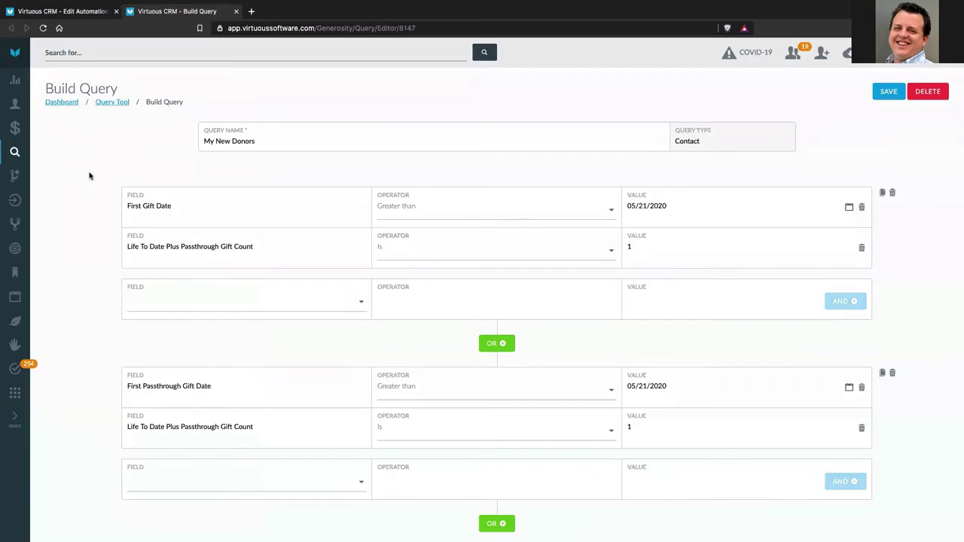
pyautogui.scroll(-1, 84, 197)
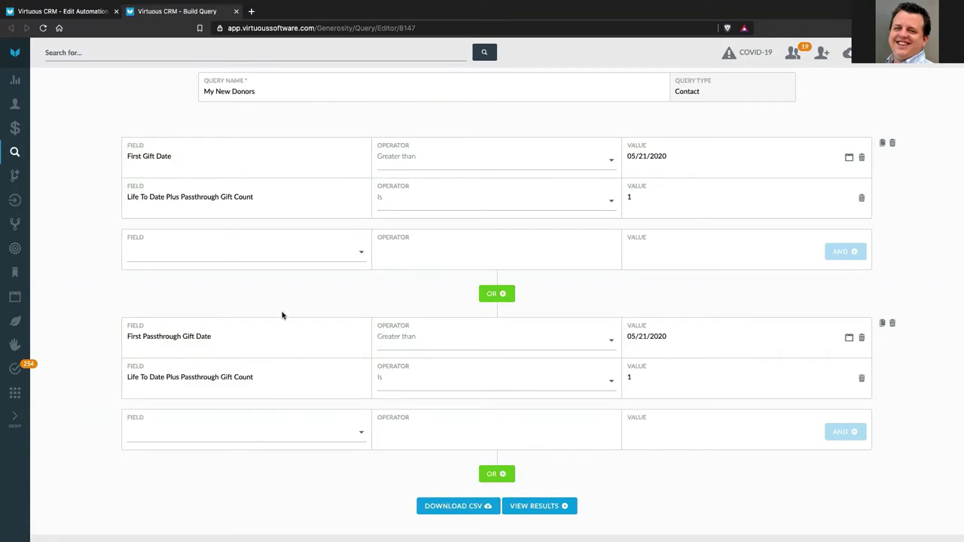
# - Review the passthrough gift date and gift count criteria in the My New Donors query, and return to the workflow
pyautogui.moveTo(128, 367)
pyautogui.mouseDown()
pyautogui.moveTo(276, 372)
pyautogui.moveTo(467, 354)
pyautogui.mouseUp()
pyautogui.moveTo(517, 378)
pyautogui.mouseDown()
pyautogui.moveTo(648, 413)
pyautogui.moveTo(298, 439)
pyautogui.moveTo(137, 408)
pyautogui.moveTo(137, 389)
pyautogui.mouseUp()
pyautogui.scroll(2, 109, 158)
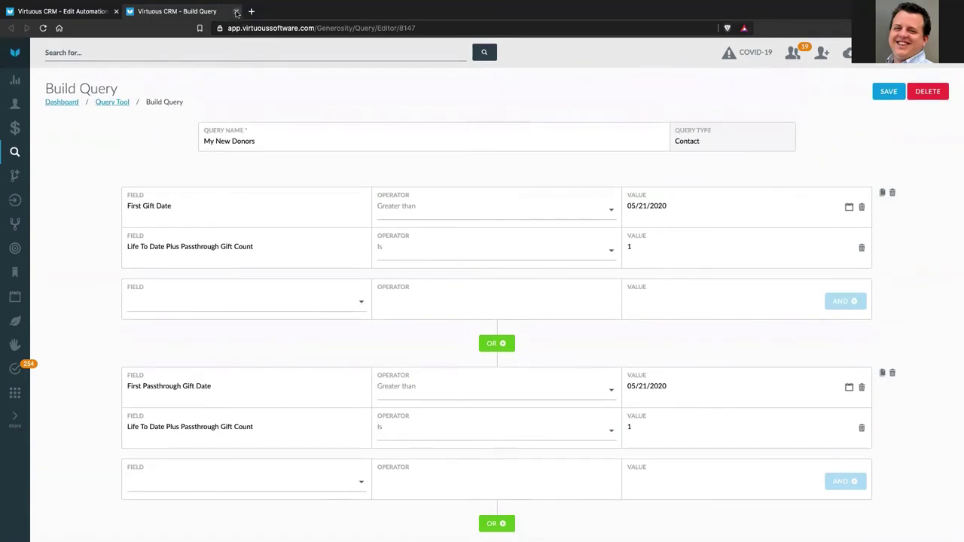
pyautogui.click(236, 13)
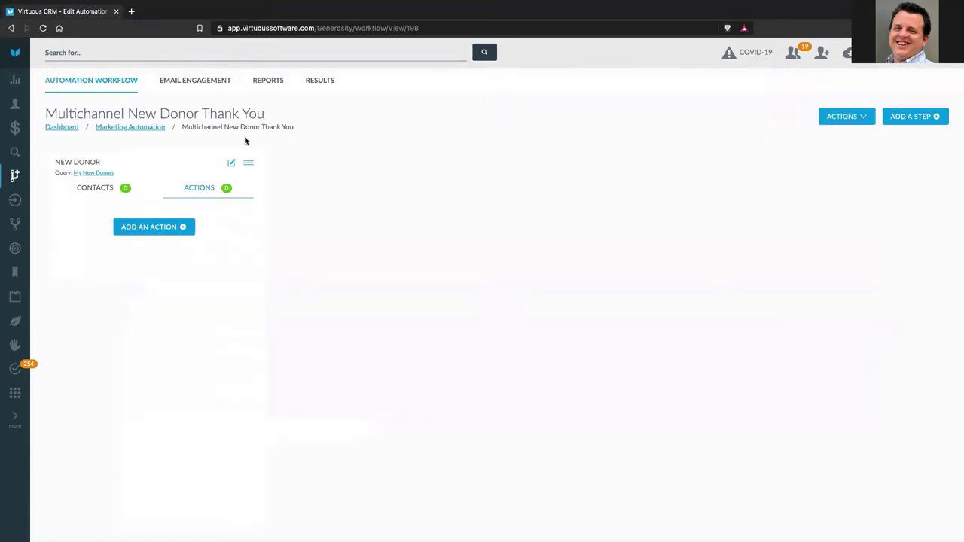
# - Start a Marketing Email action in the New Donor step using the "Thank You For All You Do!" email
pyautogui.click(154, 227)
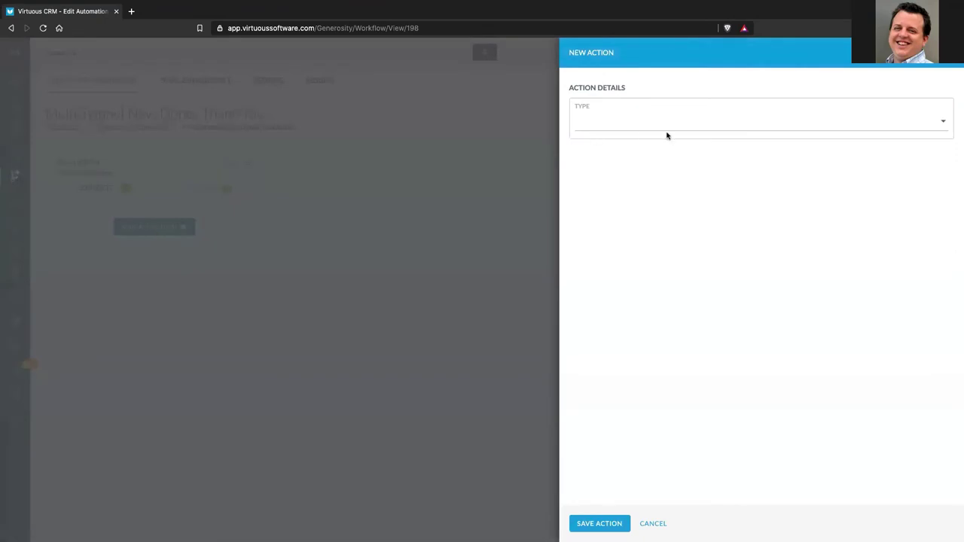
pyautogui.click(610, 122)
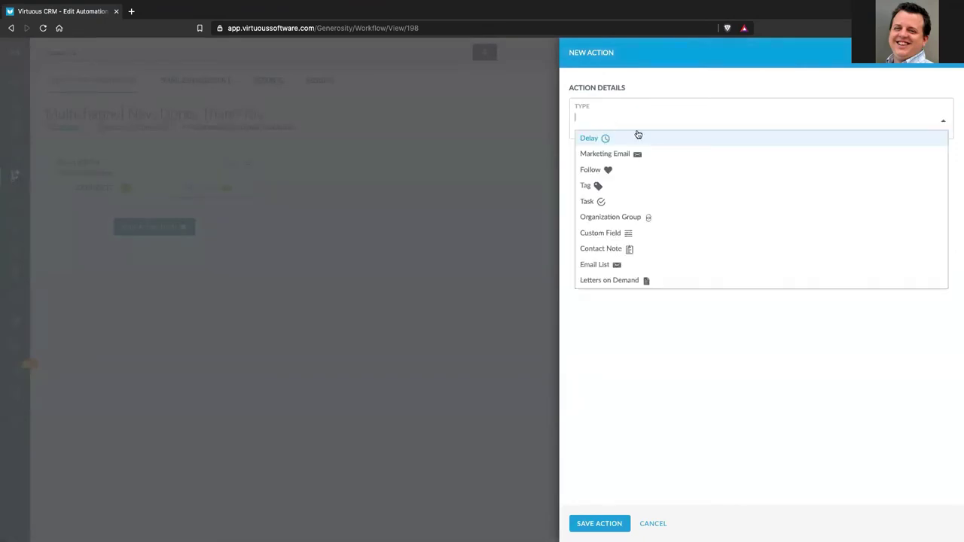
pyautogui.click(622, 152)
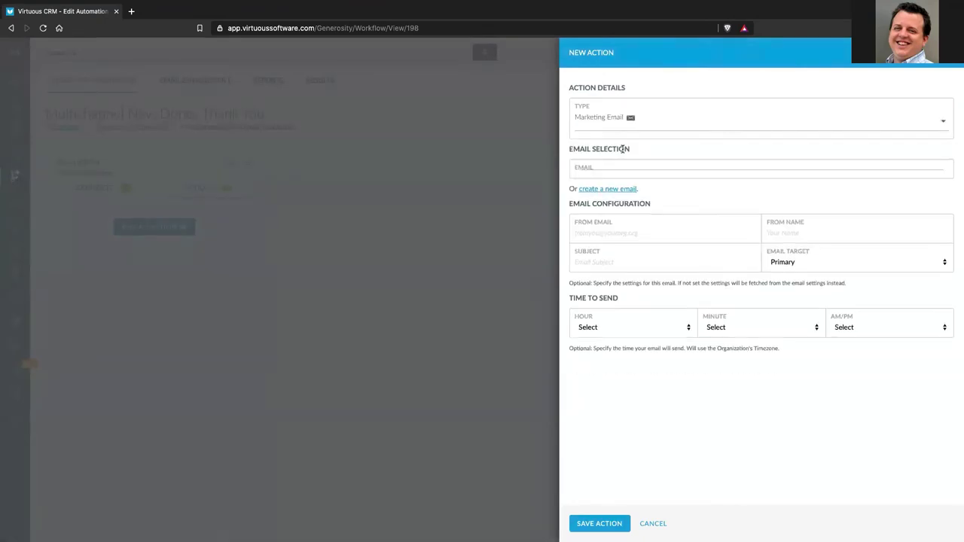
pyautogui.click(606, 184)
pyautogui.write('thank')
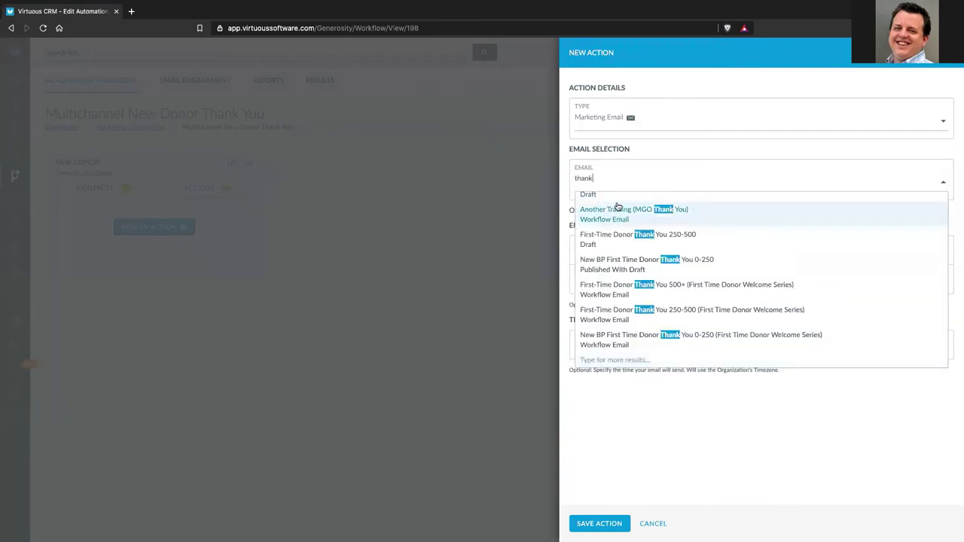
pyautogui.scroll(3, 617, 206)
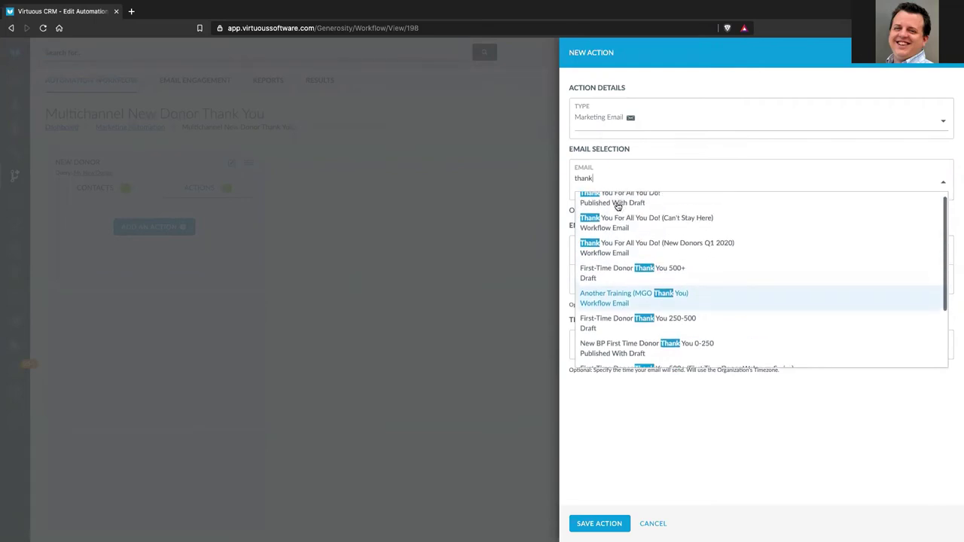
pyautogui.scroll(2, 618, 205)
pyautogui.click(616, 200)
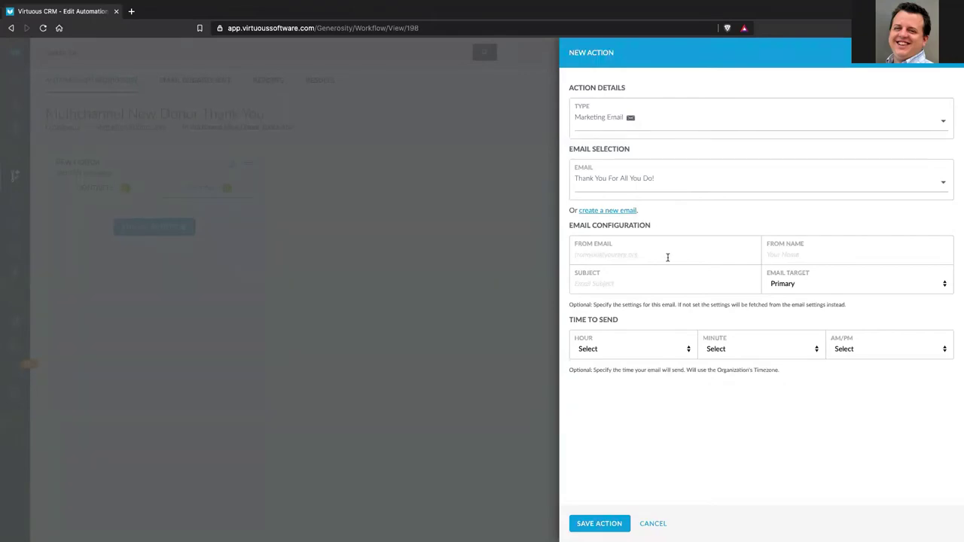
# - Set the email target to Primary and Secondary with a 9:15 AM send time, and save the action
pyautogui.click(789, 287)
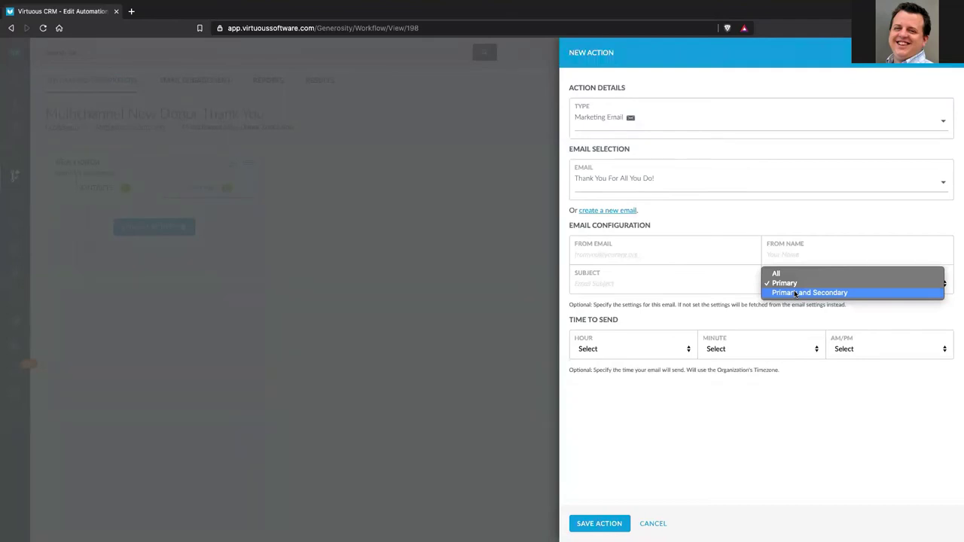
pyautogui.click(794, 292)
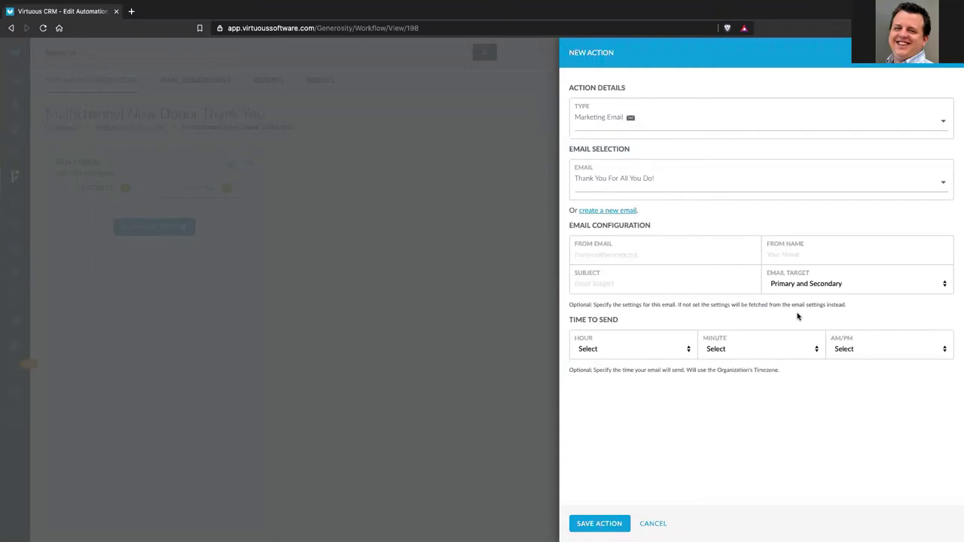
pyautogui.click(688, 352)
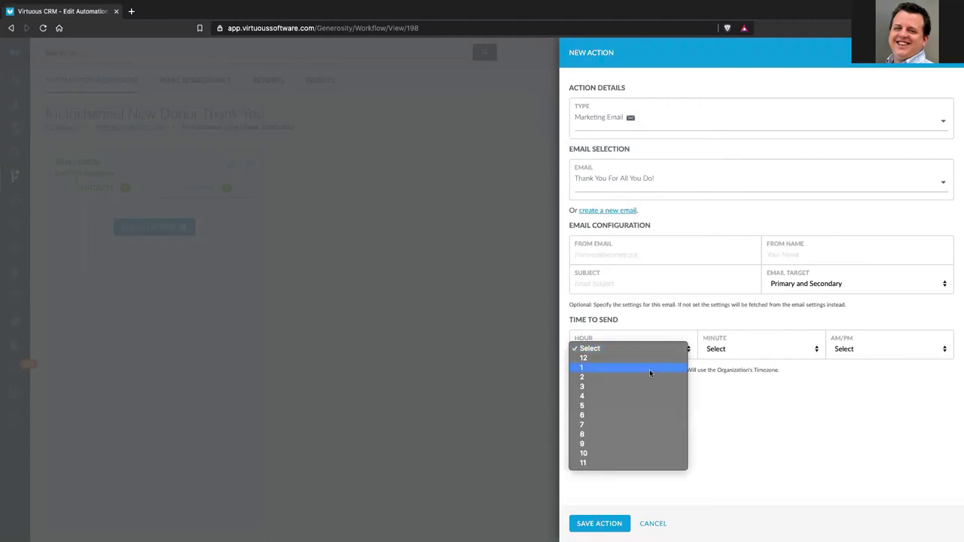
pyautogui.press('Return')
pyautogui.click(757, 351)
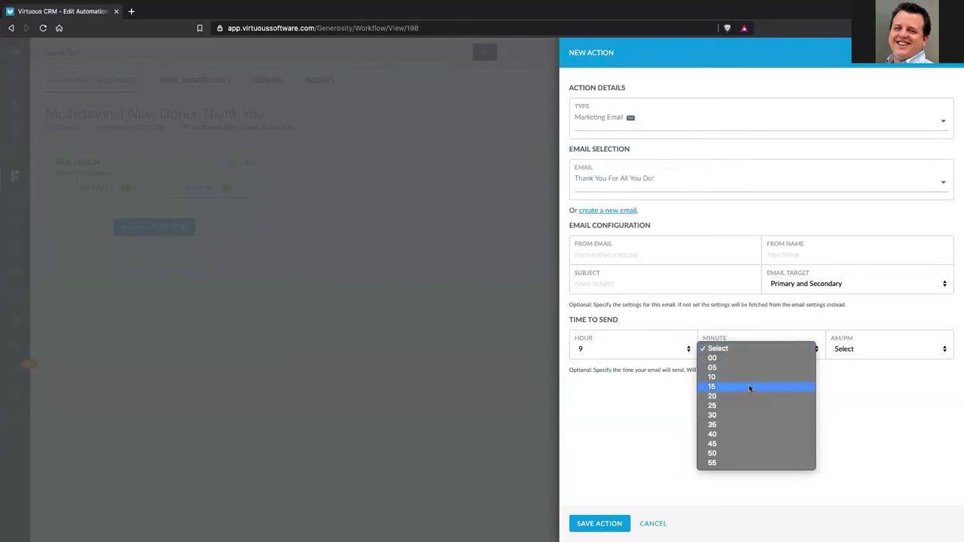
pyautogui.click(748, 387)
pyautogui.click(855, 348)
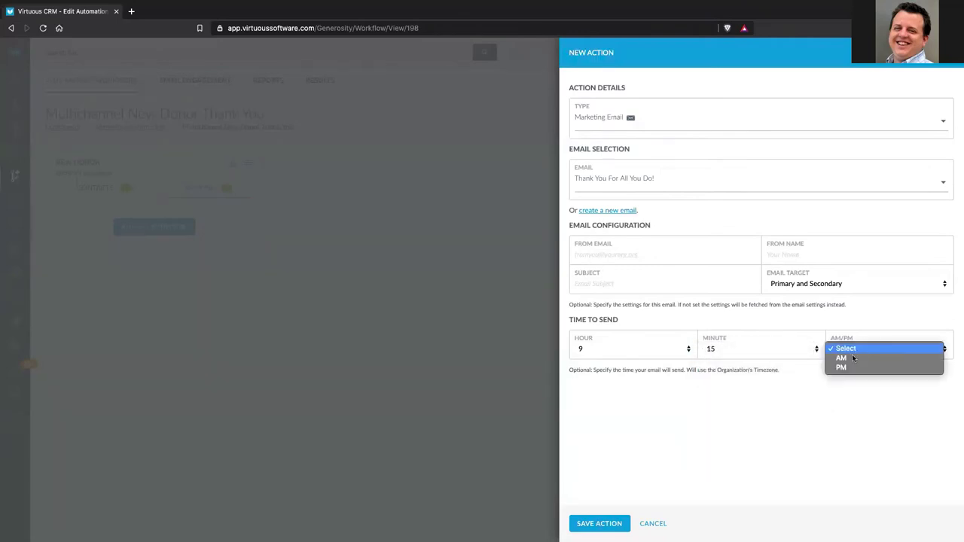
pyautogui.click(854, 358)
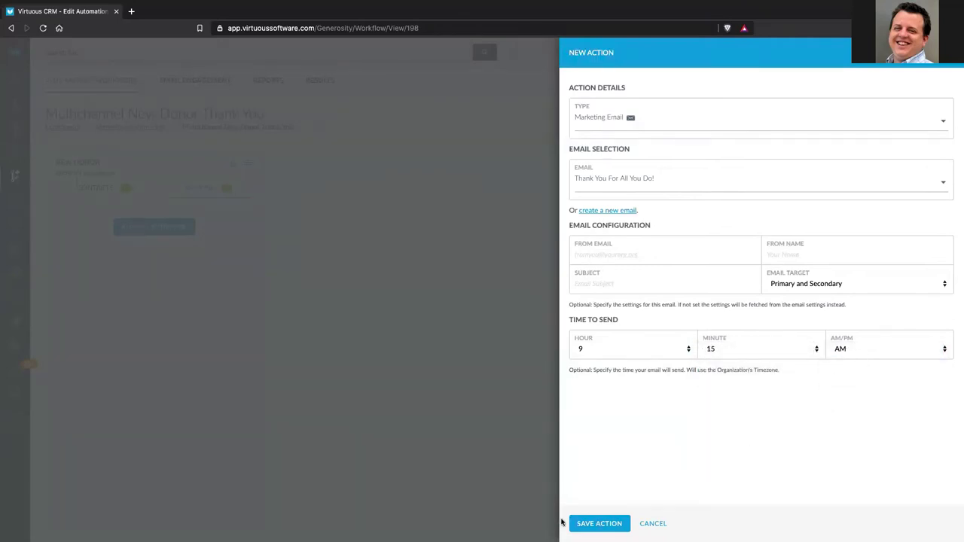
pyautogui.click(598, 525)
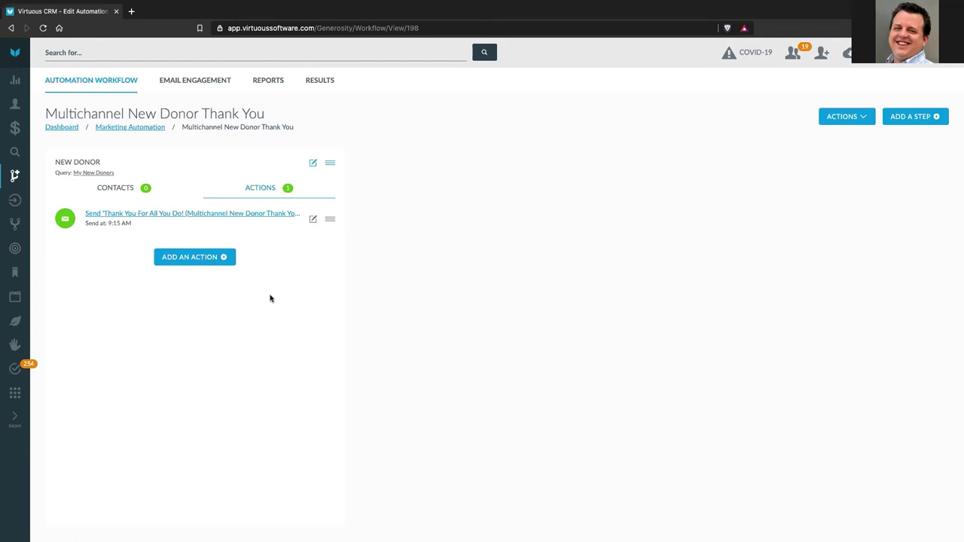
pyautogui.click(198, 264)
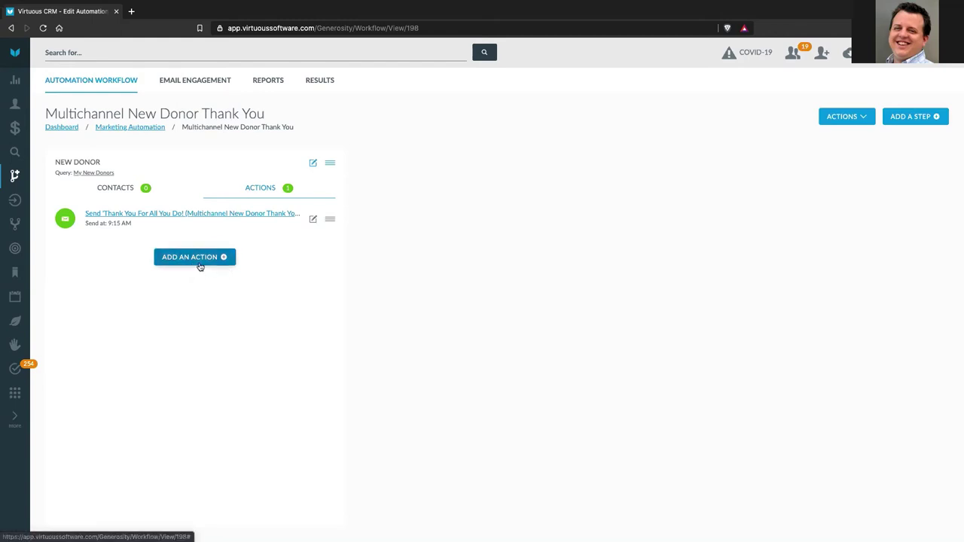
pyautogui.click(199, 264)
pyautogui.click(606, 122)
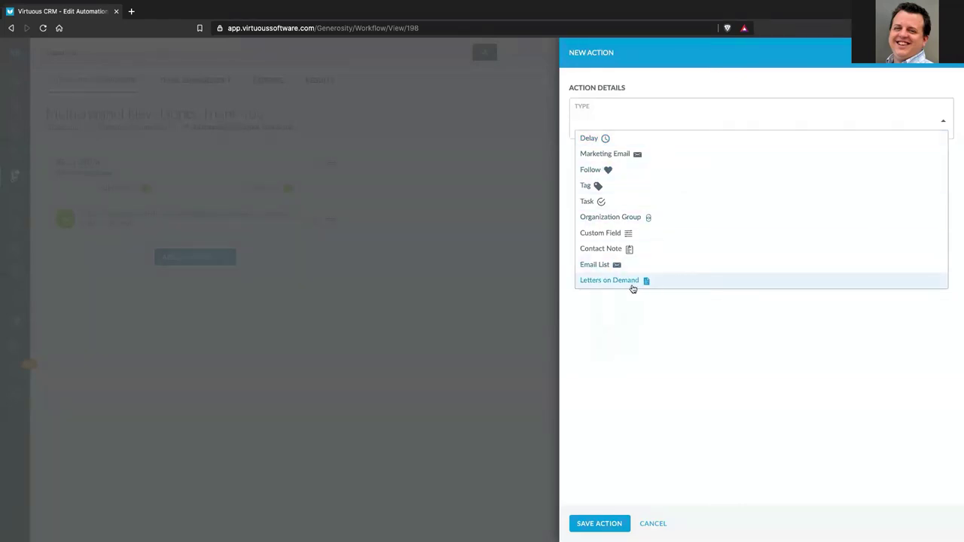
pyautogui.click(447, 303)
pyautogui.click(652, 524)
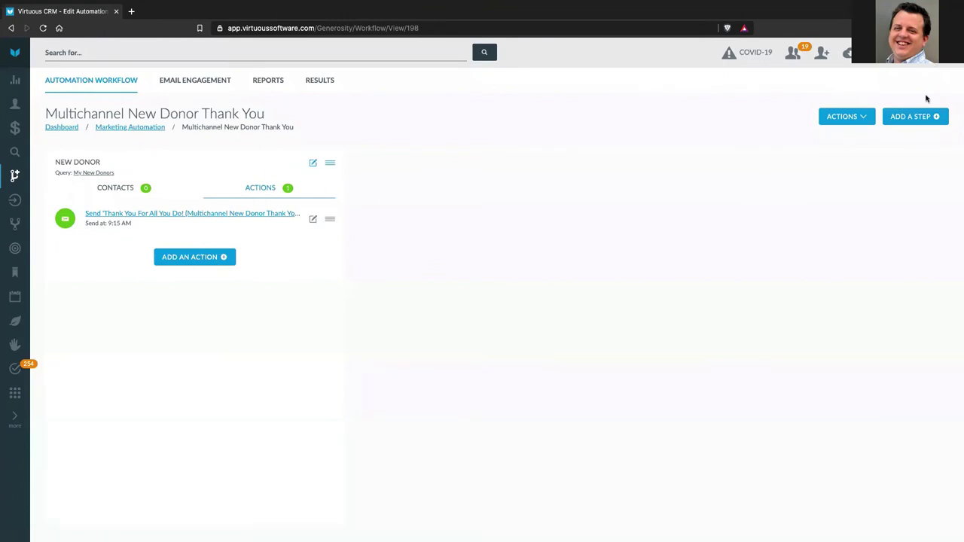
# - Switch to Virtuous Marketing and look through the existing Letters on Demand templates
pyautogui.click(930, 51)
pyautogui.click(917, 95)
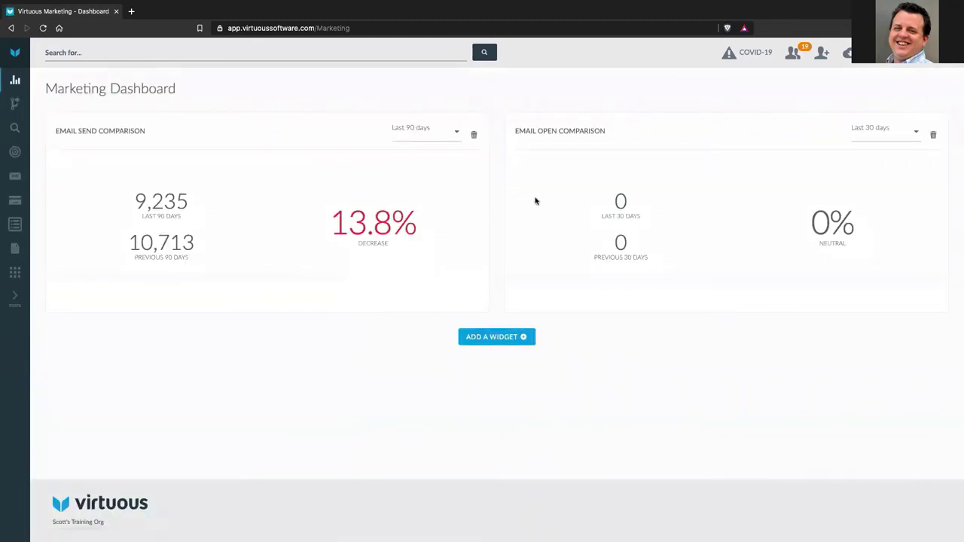
pyautogui.click(15, 251)
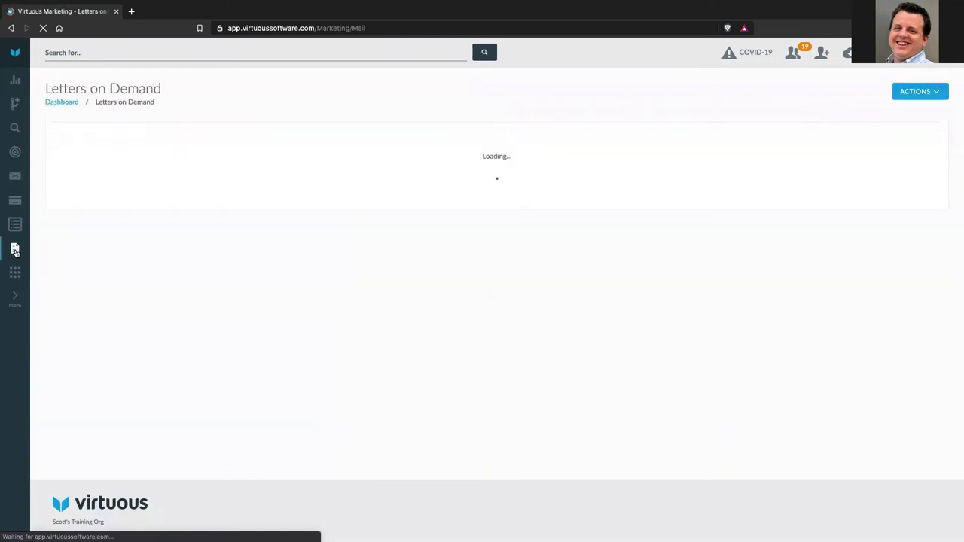
pyautogui.scroll(-11, 391, 289)
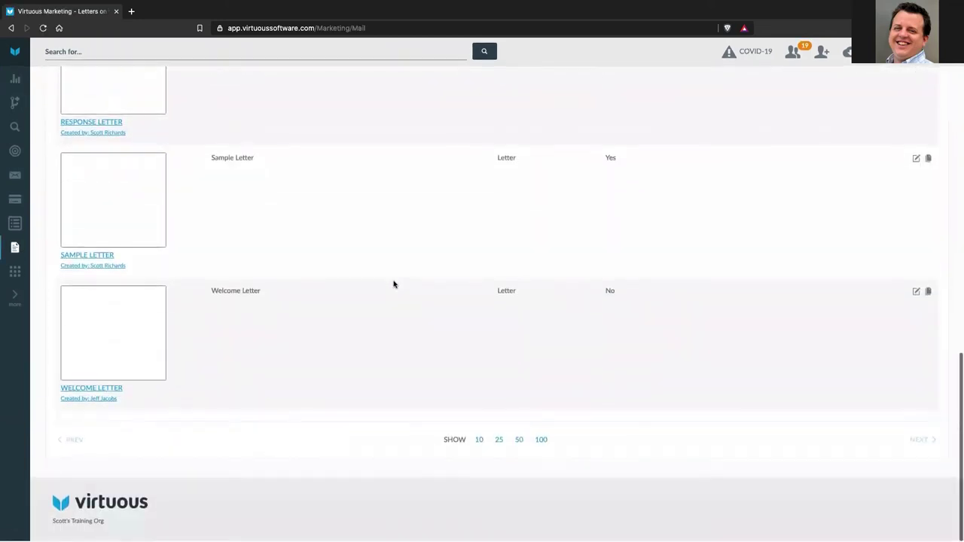
pyautogui.scroll(11, 393, 284)
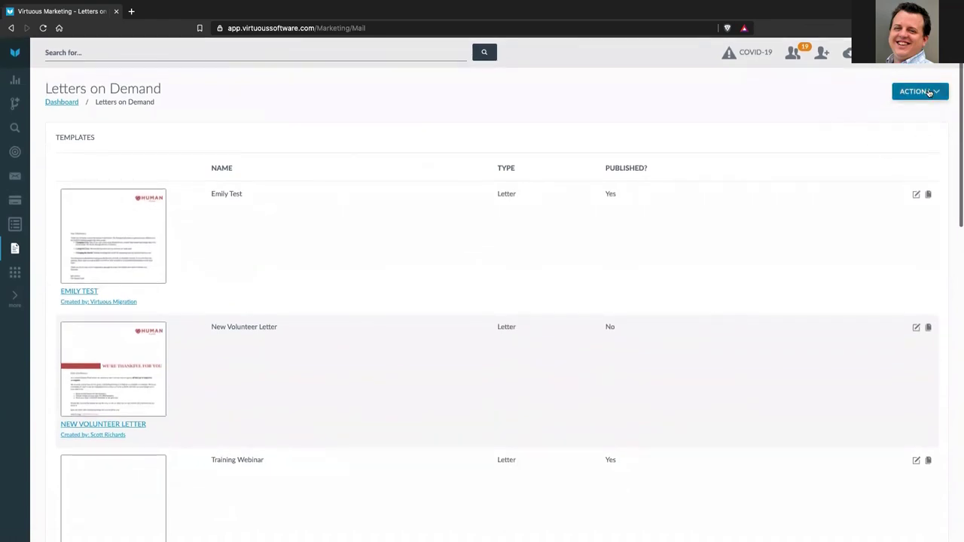
# - Create a new letter template named "Webinar Thank You letter"
pyautogui.click(929, 91)
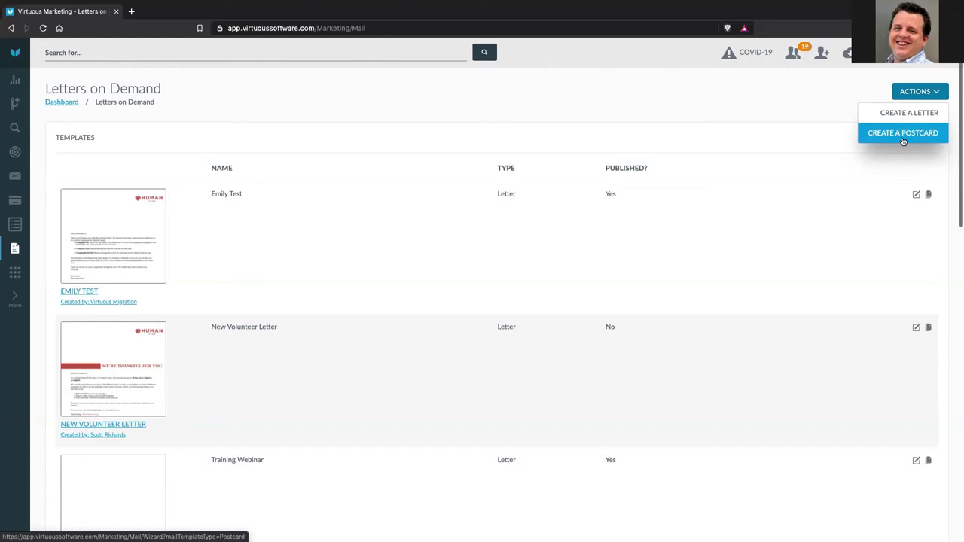
pyautogui.click(908, 114)
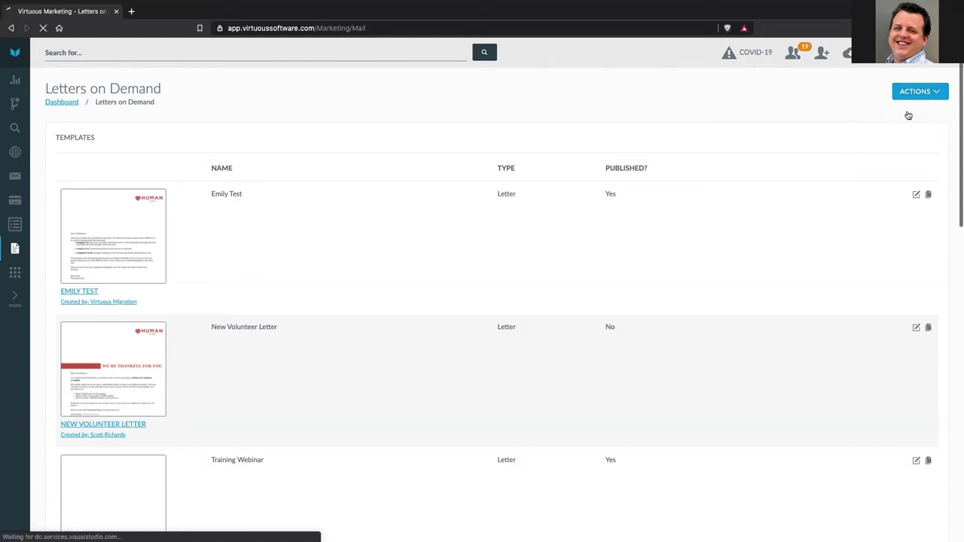
pyautogui.click(302, 295)
pyautogui.write('Web')
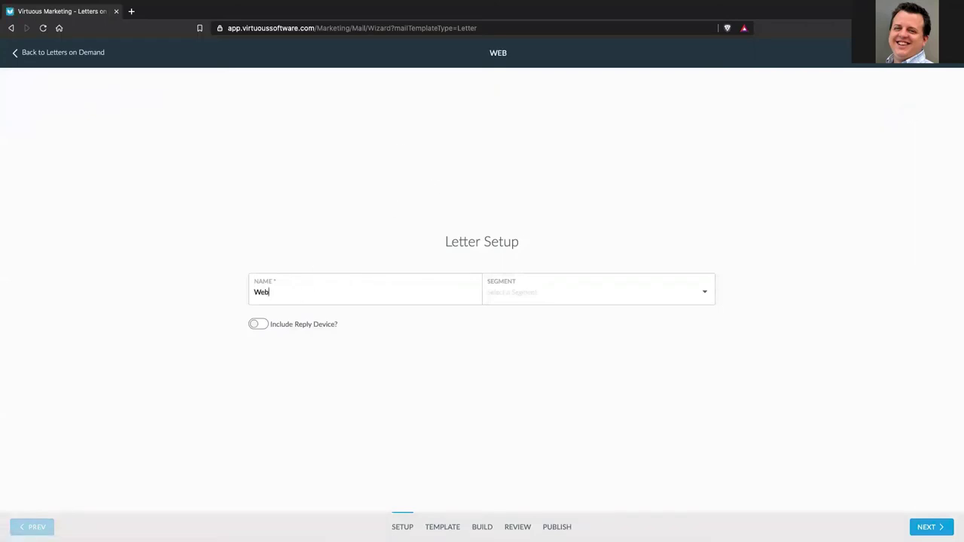
pyautogui.write('inar Thank Y')
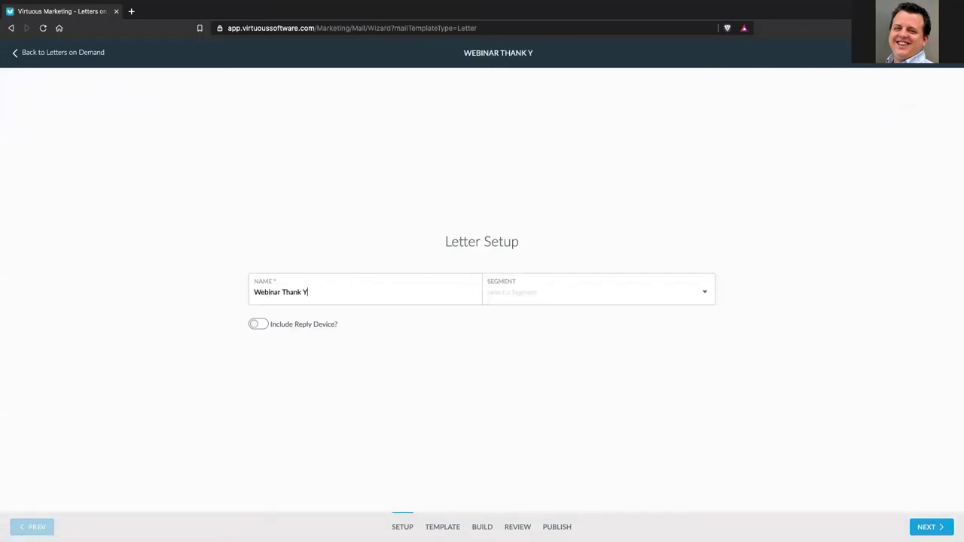
pyautogui.write('ou letter')
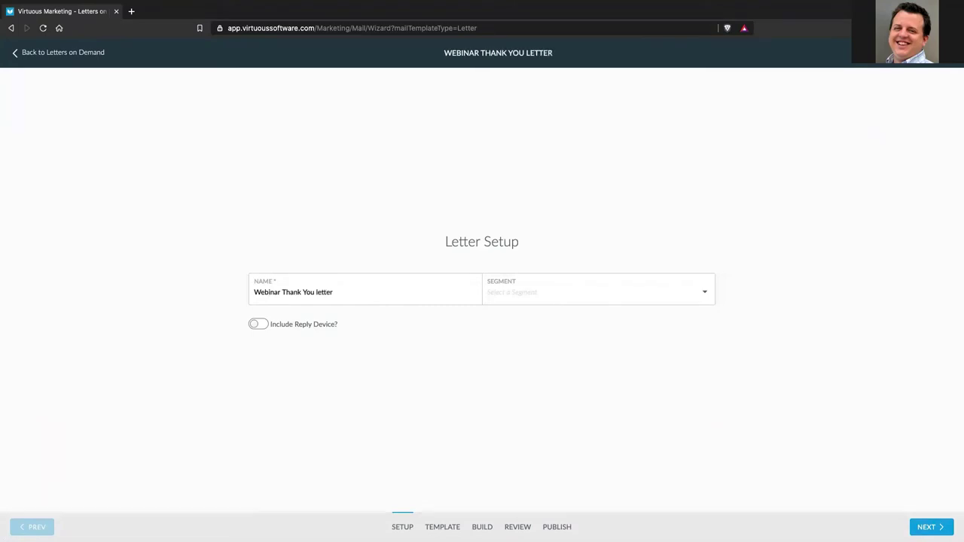
# - Try including a reply device on page 2 of the letter, and turn the option back off
pyautogui.click(257, 325)
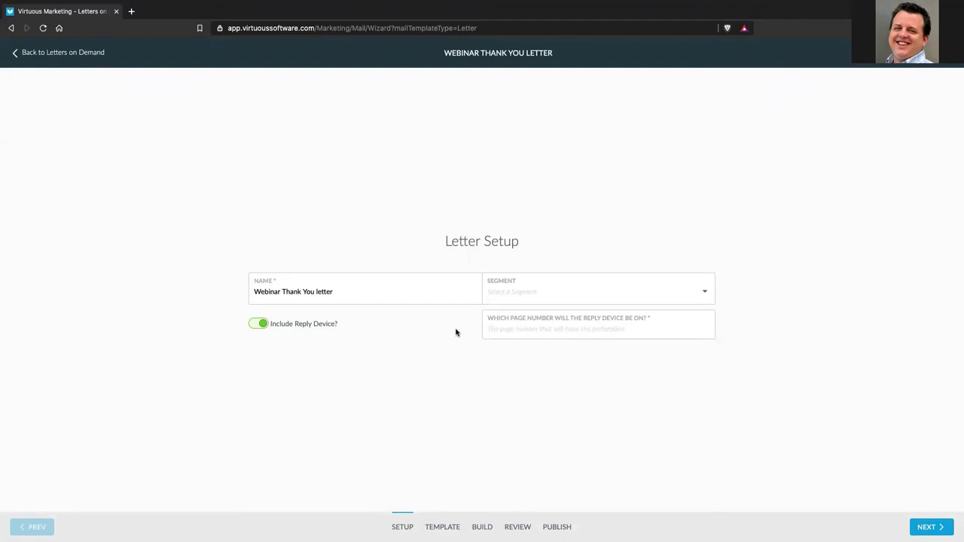
pyautogui.click(513, 328)
pyautogui.write('2')
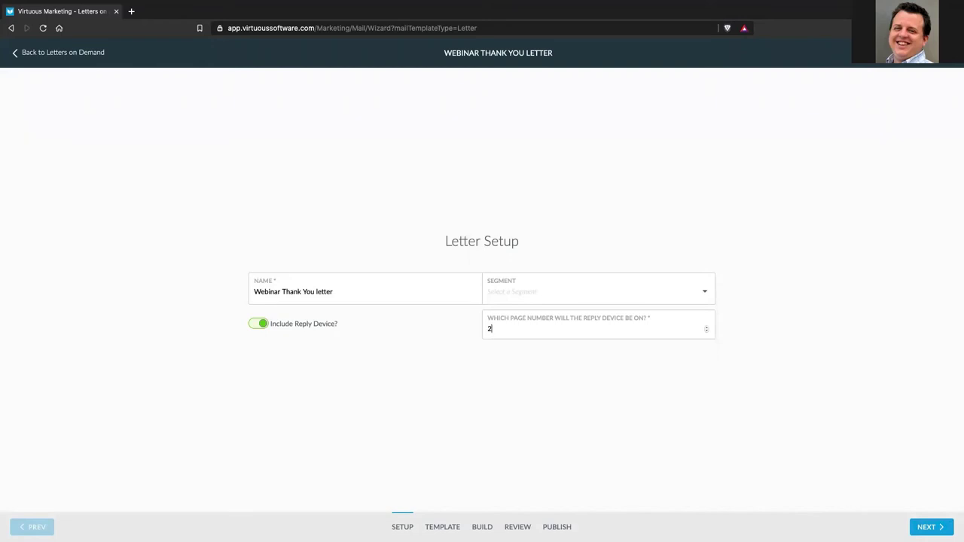
pyautogui.click(261, 325)
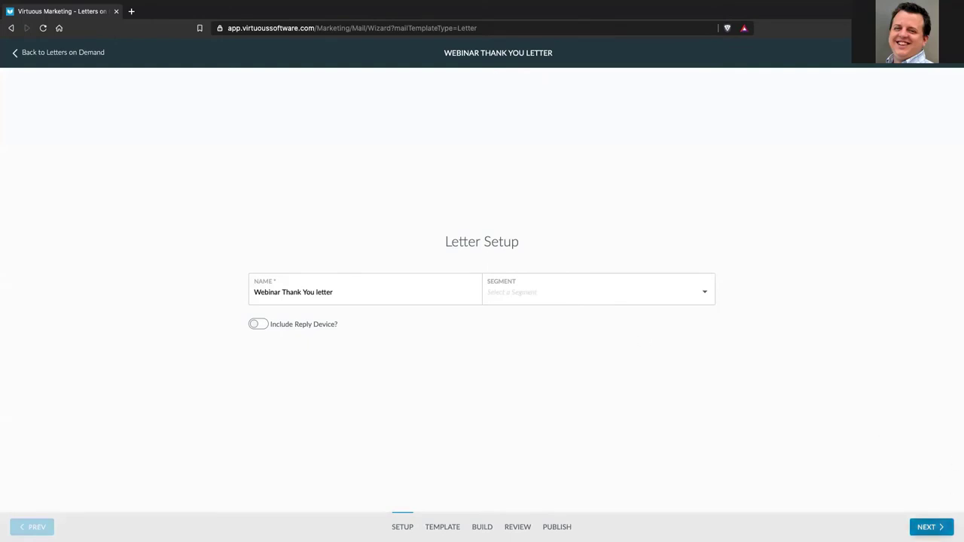
# - Keep the letter setup and base the letter on the Two Page Simple template
pyautogui.click(932, 527)
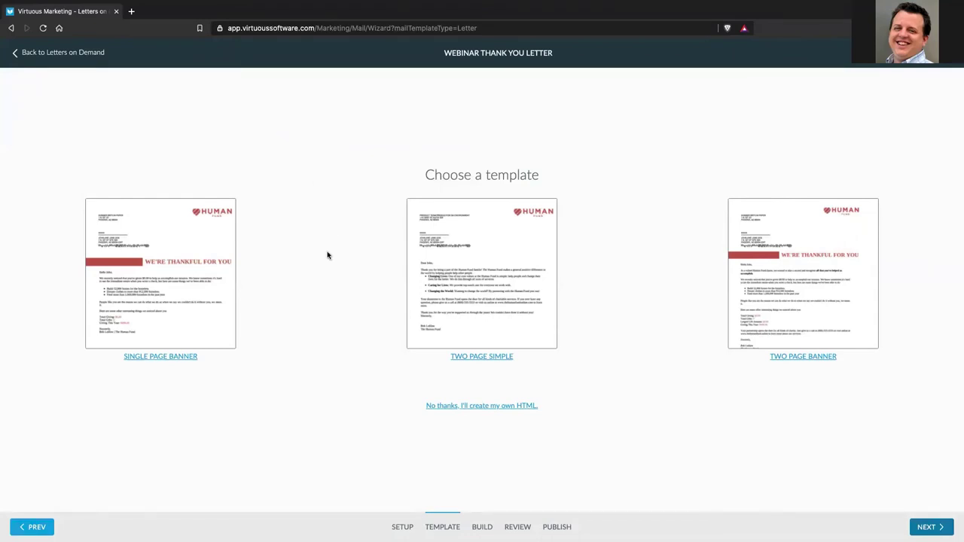
pyautogui.click(472, 286)
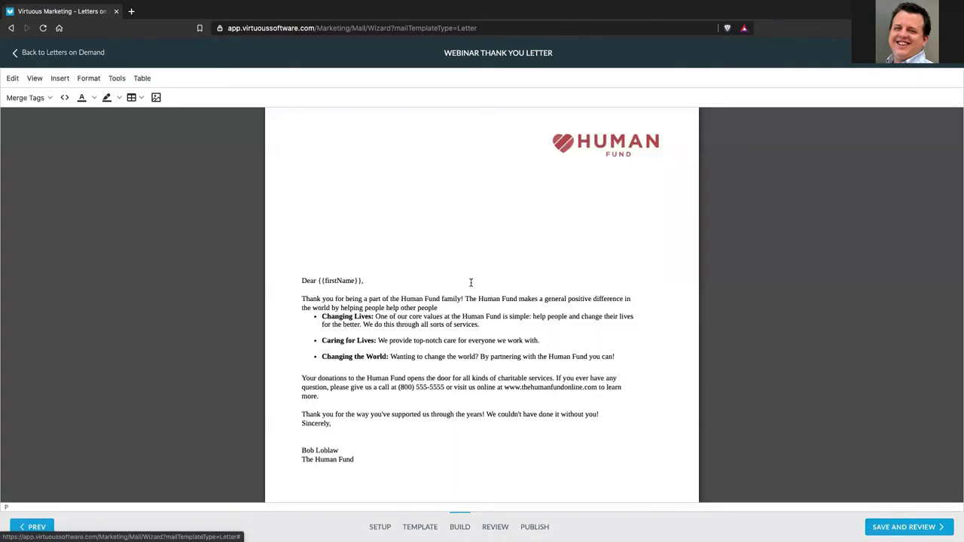
# - Enlarge the Human Fund logo on the letter's first page to about 261 by 72 and look over its image options
pyautogui.click(599, 144)
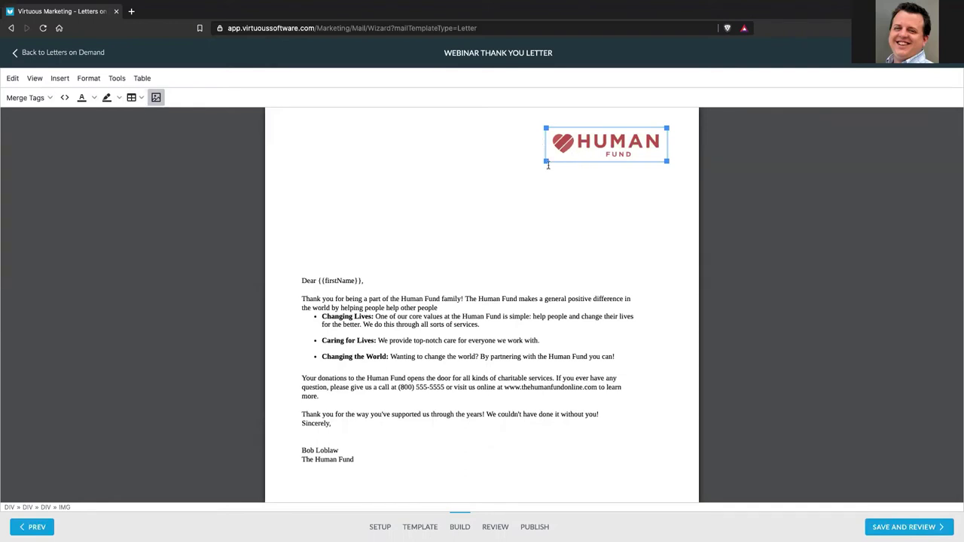
pyautogui.moveTo(547, 162)
pyautogui.mouseDown()
pyautogui.moveTo(499, 176)
pyautogui.moveTo(547, 176)
pyautogui.moveTo(549, 158)
pyautogui.moveTo(557, 162)
pyautogui.mouseUp()
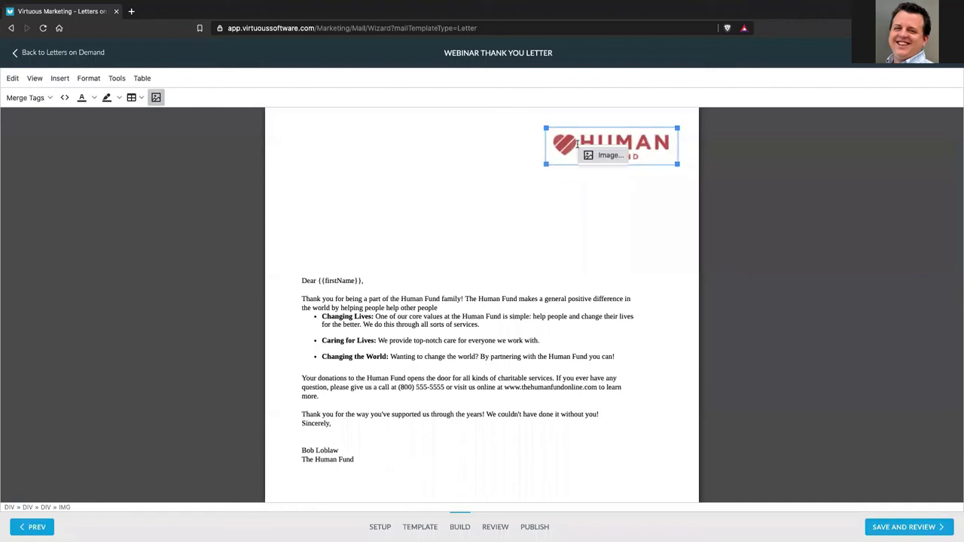
pyautogui.click(598, 156)
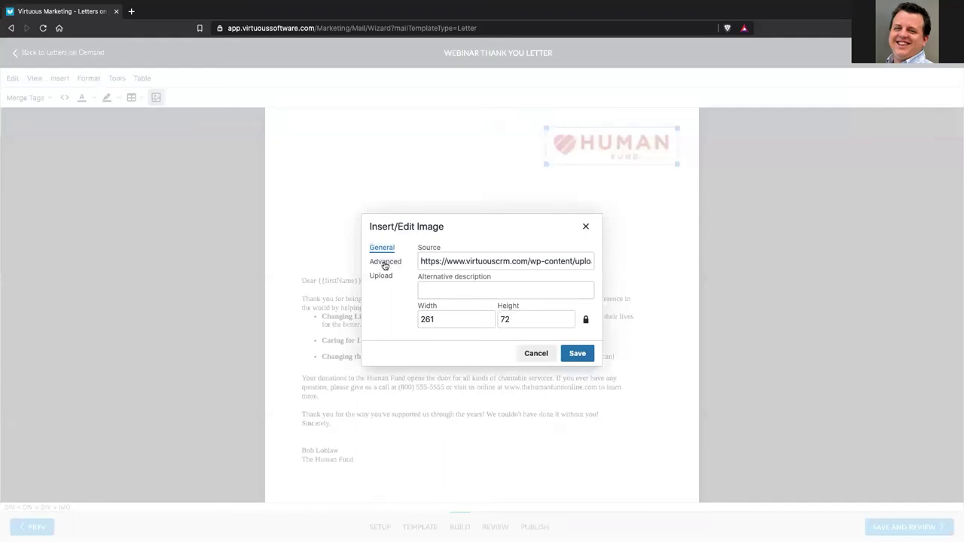
pyautogui.click(385, 264)
pyautogui.click(380, 277)
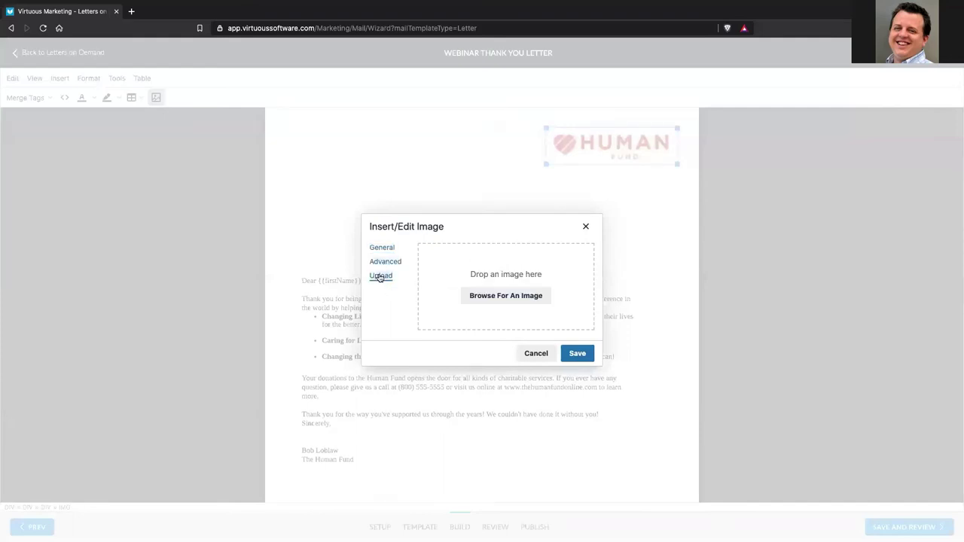
pyautogui.click(384, 250)
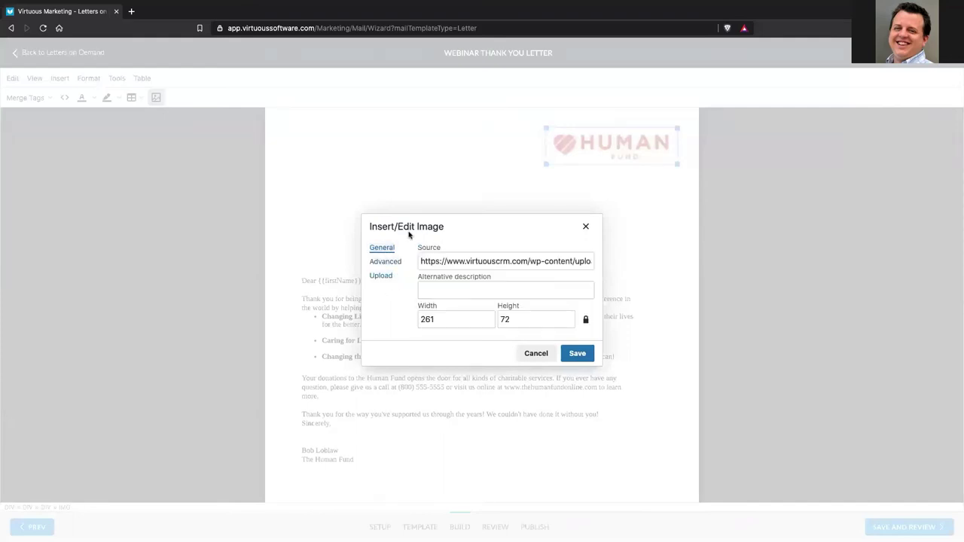
pyautogui.click(535, 353)
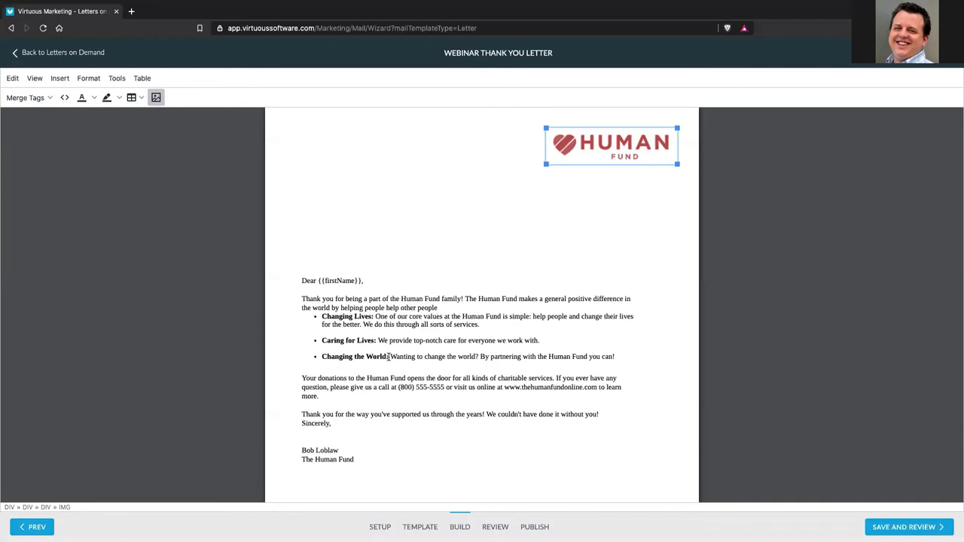
# - Change the "THANK YOU ONCE AGAIN!" heading on the letter's second page to Dark Blue
pyautogui.scroll(-6, 413, 358)
pyautogui.scroll(-3, 413, 358)
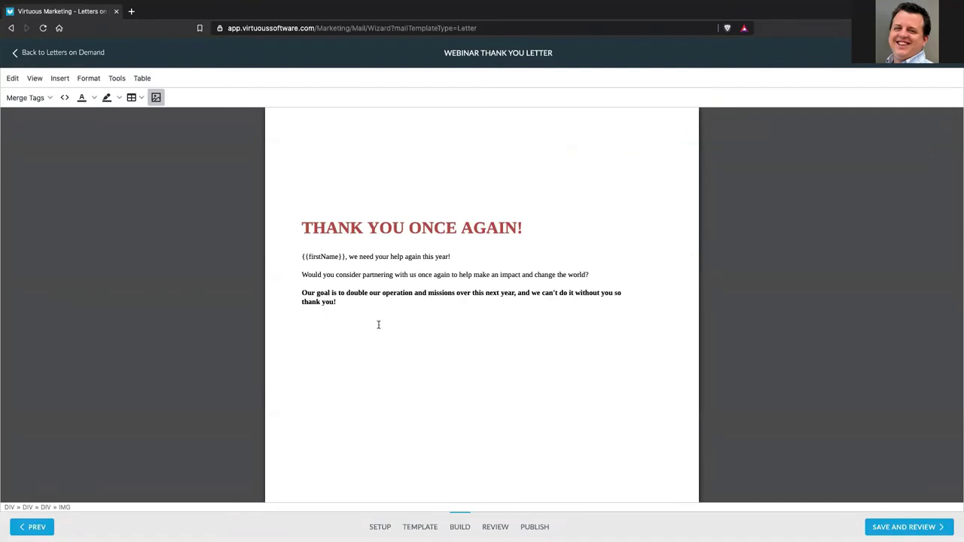
pyautogui.click(365, 264)
pyautogui.scroll(2, 331, 264)
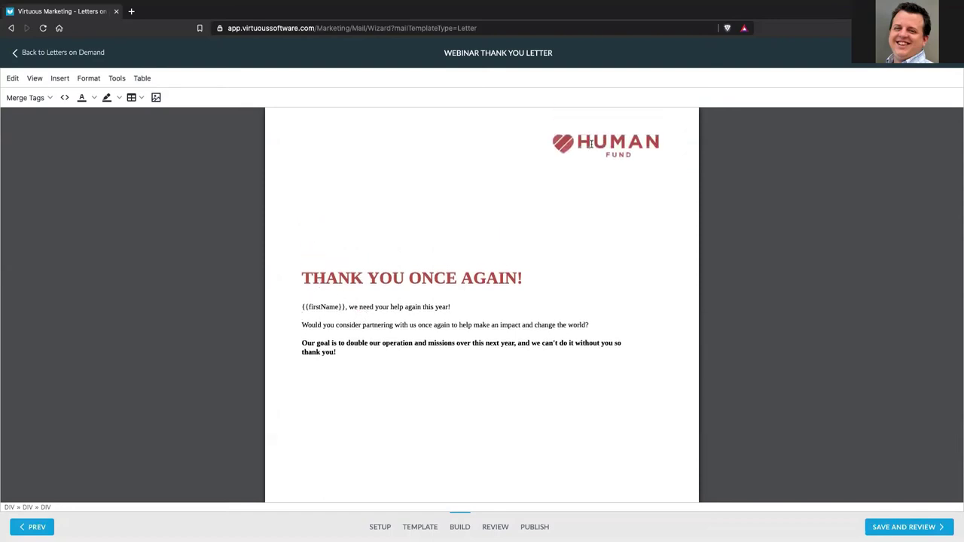
pyautogui.moveTo(303, 278); pyautogui.dragTo(523, 278)
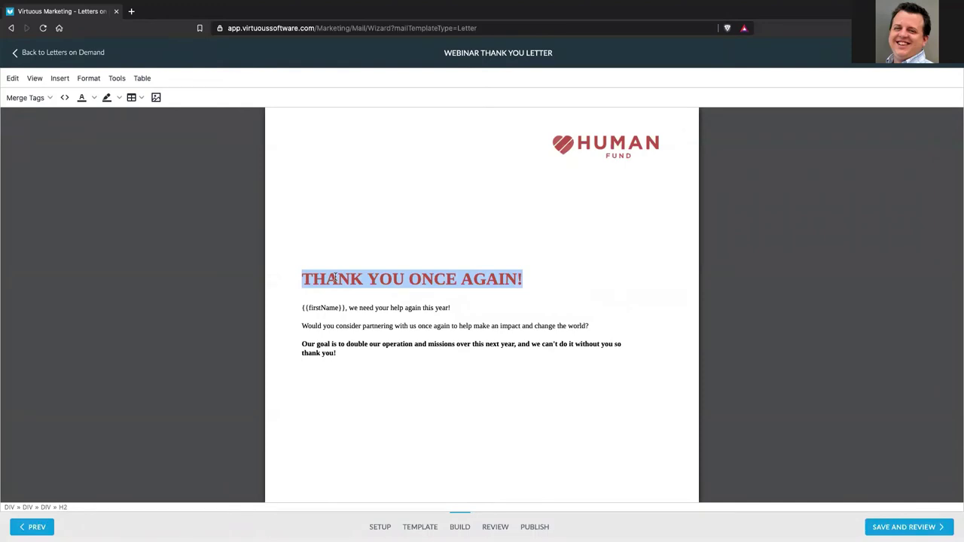
pyautogui.scroll(-1, 347, 277)
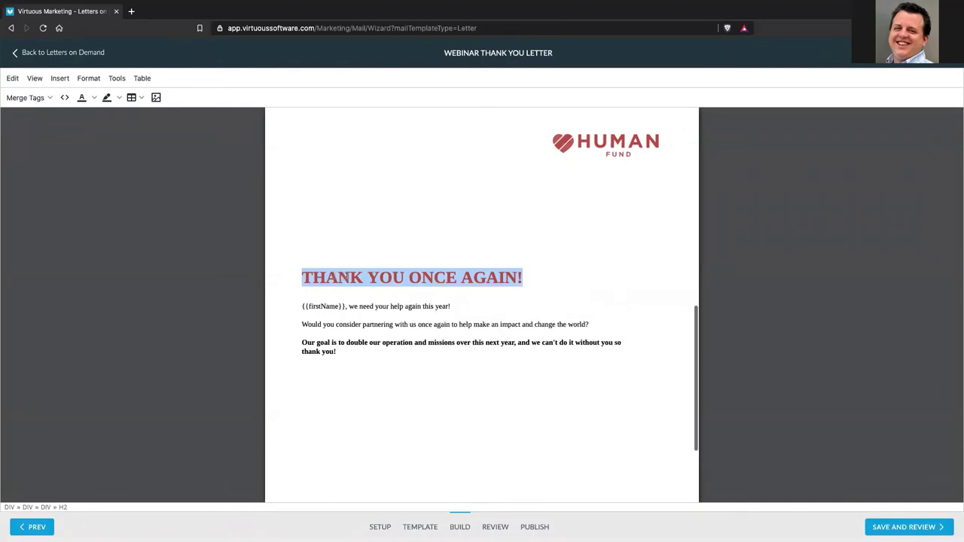
pyautogui.click(94, 98)
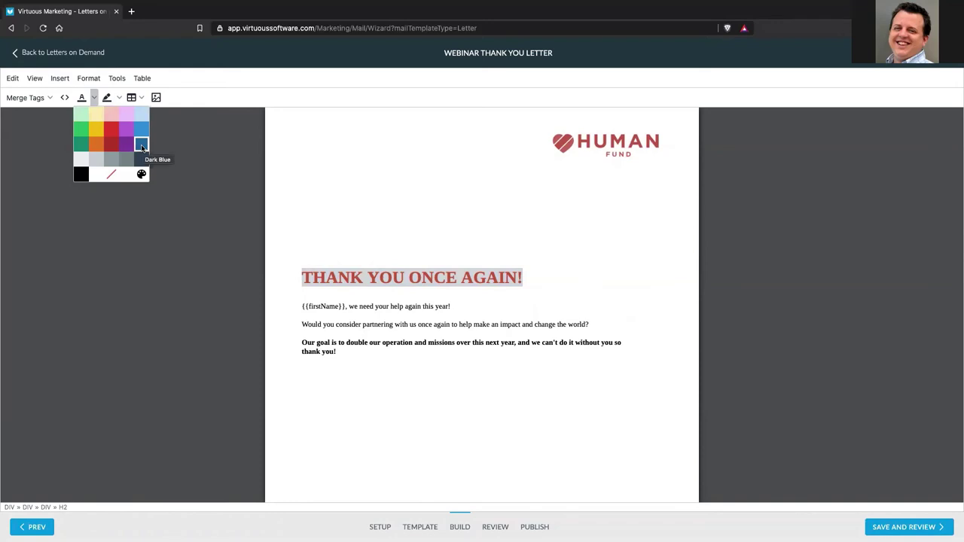
pyautogui.click(141, 147)
pyautogui.click(420, 279)
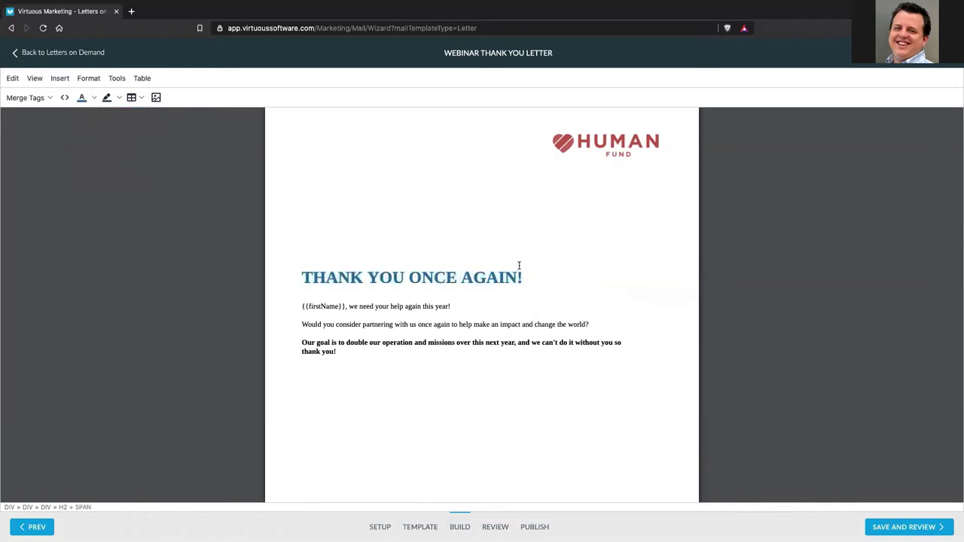
# - Try picking the custom magenta text colour ff00eb for the second-page heading, and discard it
pyautogui.click(95, 97)
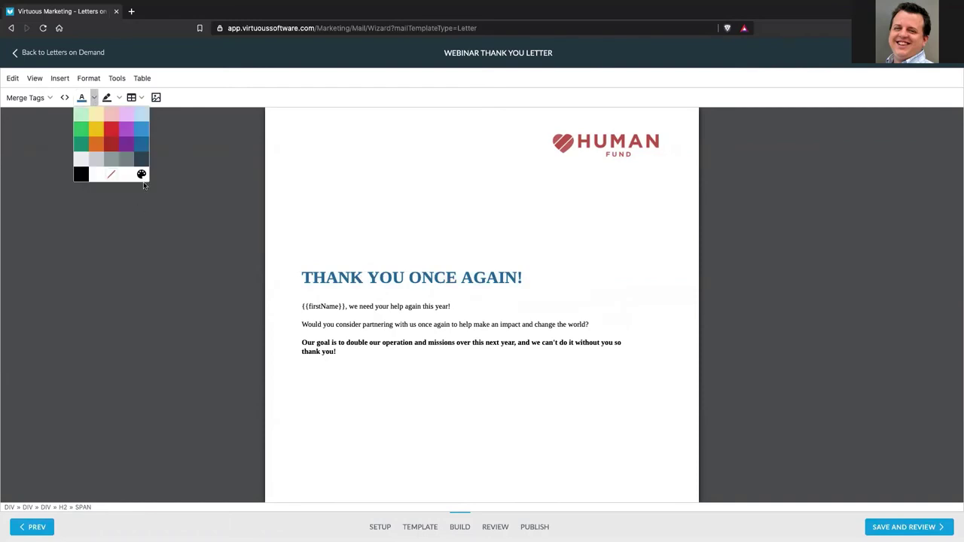
pyautogui.click(142, 175)
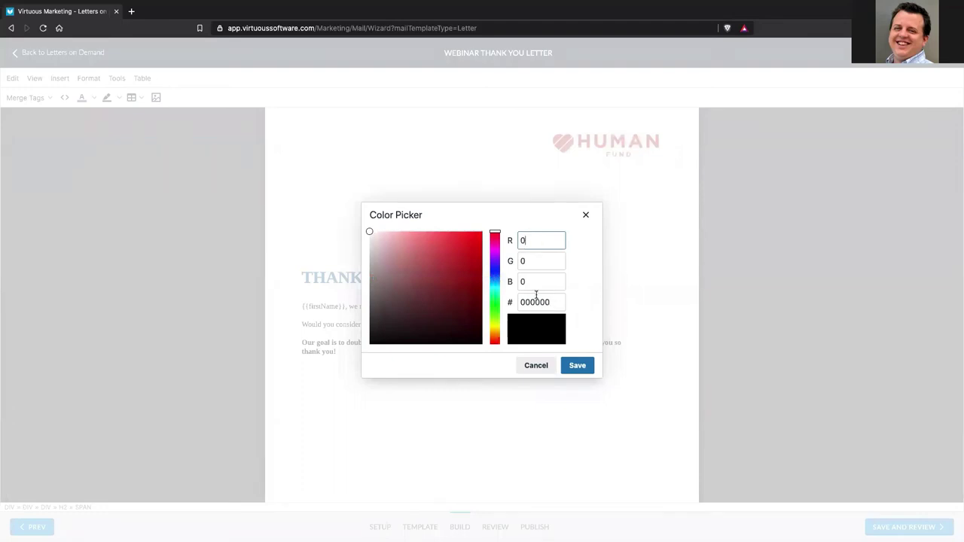
pyautogui.moveTo(498, 236)
pyautogui.mouseDown()
pyautogui.moveTo(496, 259)
pyautogui.moveTo(496, 247)
pyautogui.mouseUp()
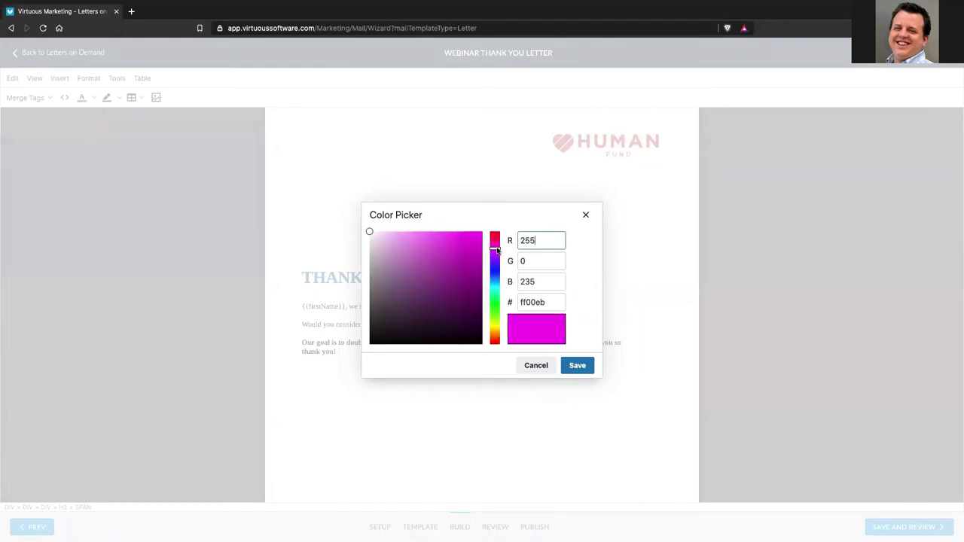
pyautogui.click(539, 367)
# - Look through the merge tags available for the first page of the letter without inserting one
pyautogui.scroll(1, 534, 275)
pyautogui.scroll(6, 534, 276)
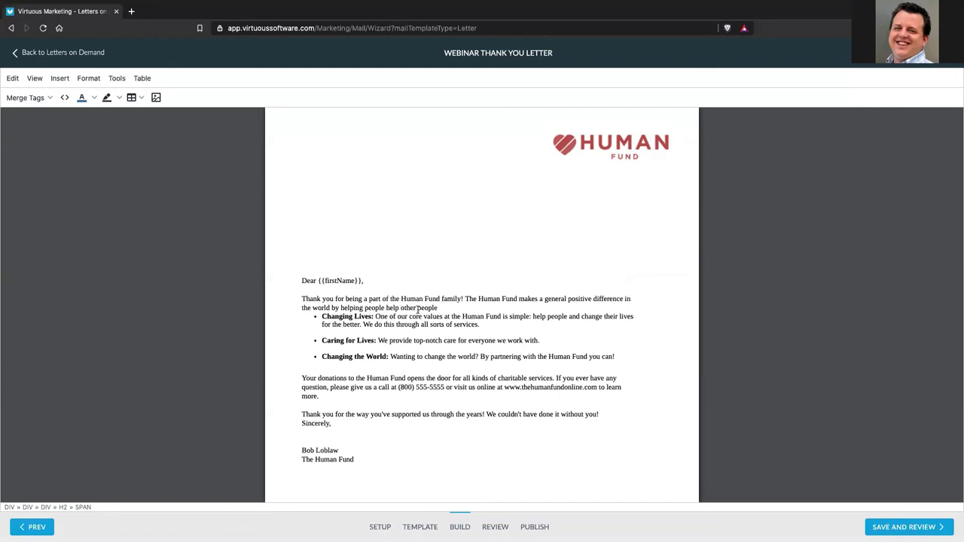
pyautogui.click(46, 98)
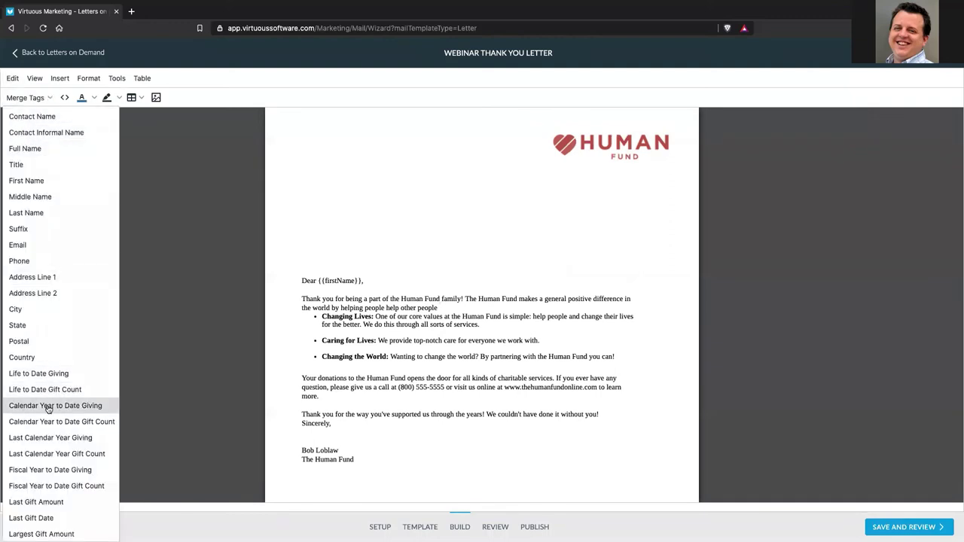
pyautogui.scroll(-3, 78, 414)
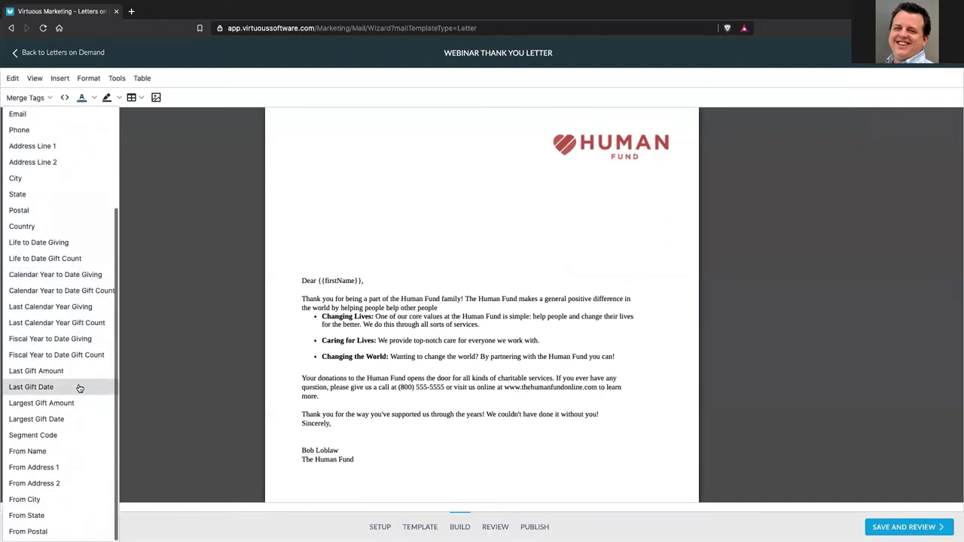
pyautogui.scroll(3, 79, 388)
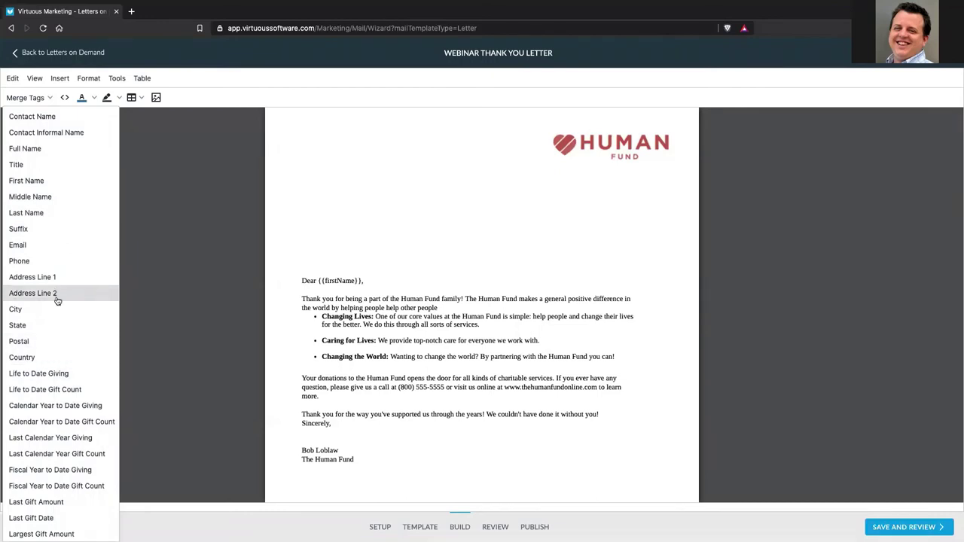
pyautogui.scroll(-1, 412, 314)
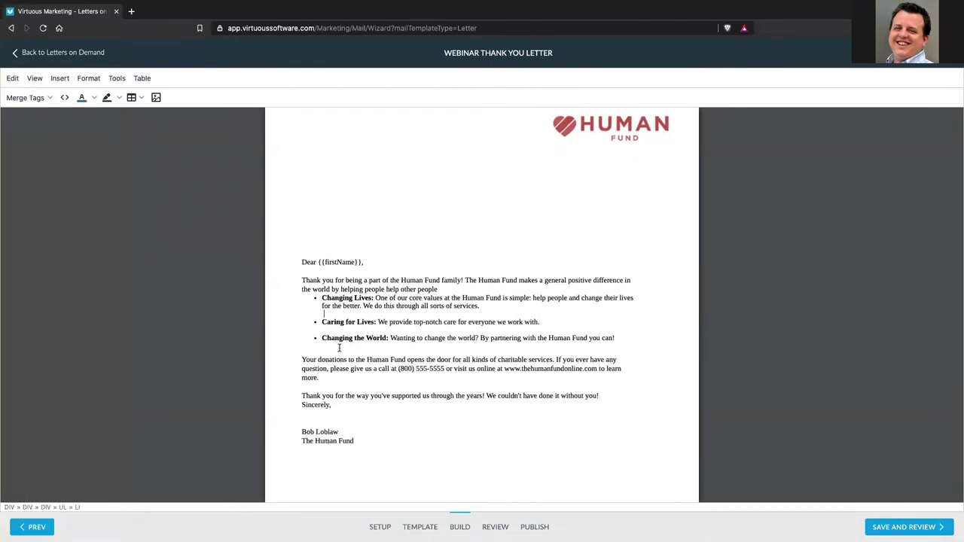
# - Look at the letter's save, preview and send sample options, including the sample's contact selection, without sending anything
pyautogui.click(930, 67)
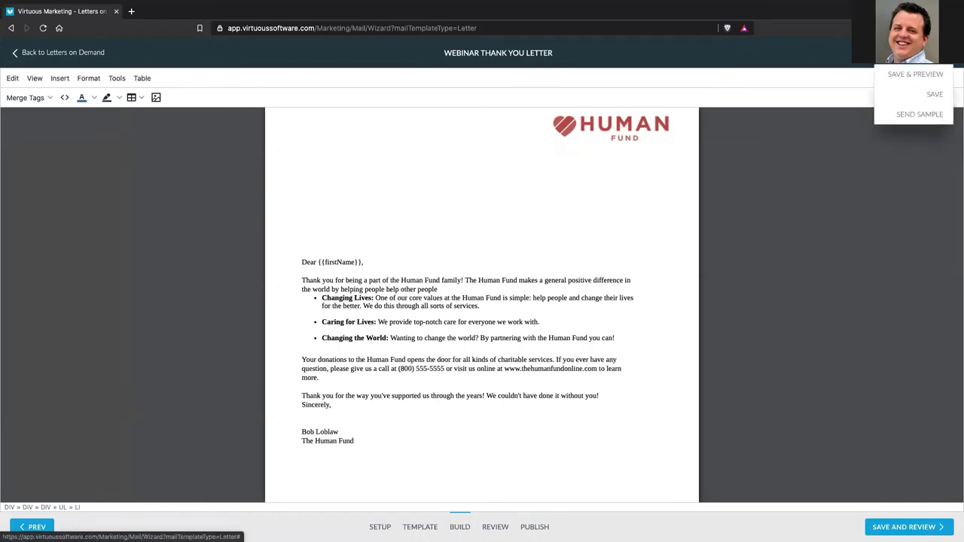
pyautogui.click(908, 117)
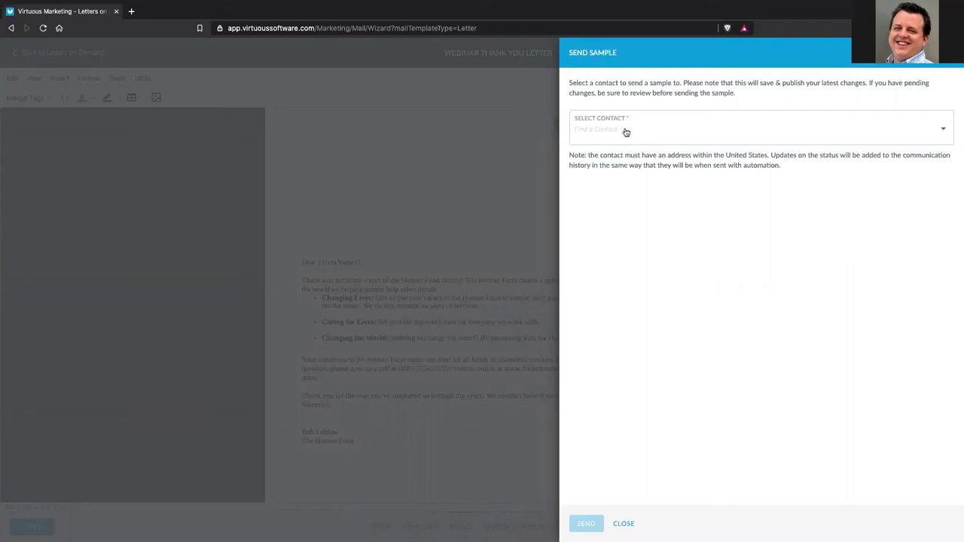
pyautogui.click(623, 525)
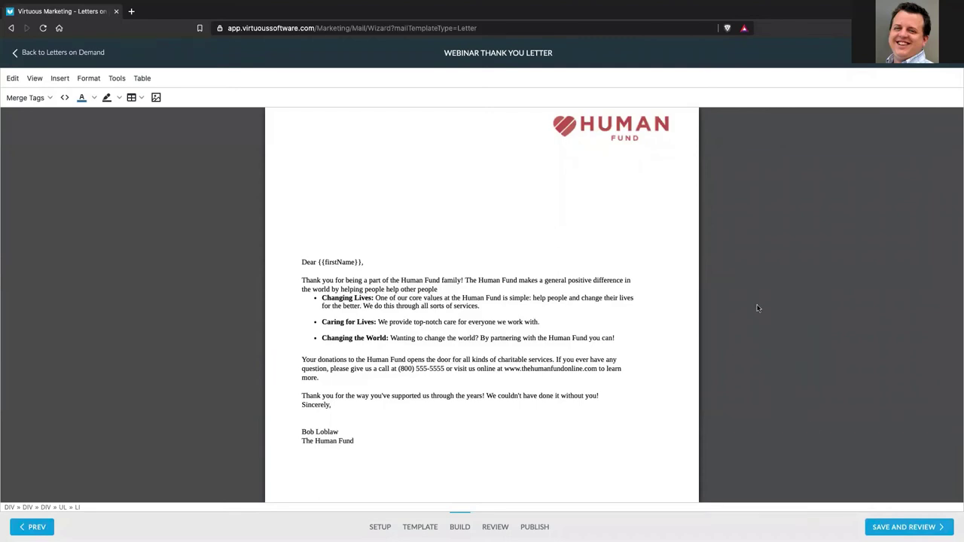
pyautogui.click(911, 65)
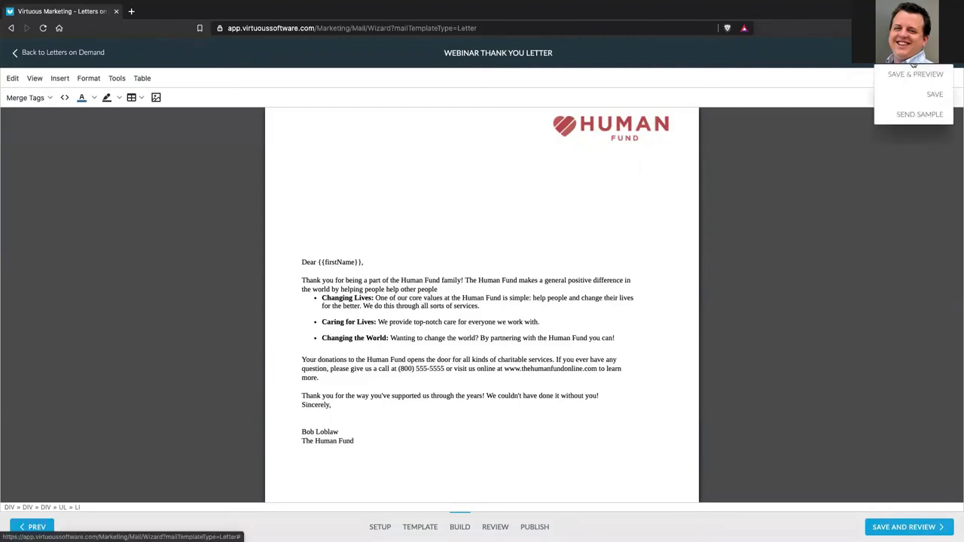
pyautogui.click(821, 342)
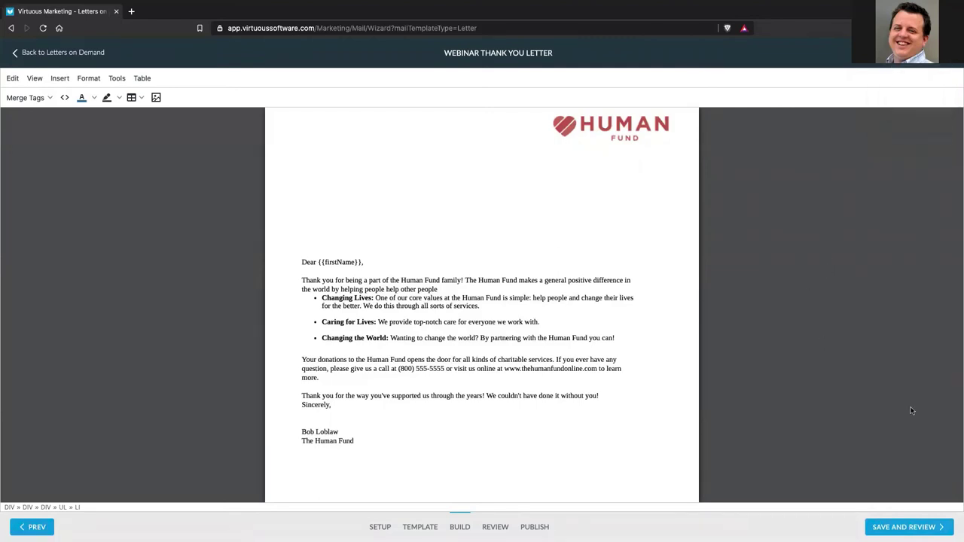
# - Save the letter and review both pages of its generated PDF proof
pyautogui.click(893, 530)
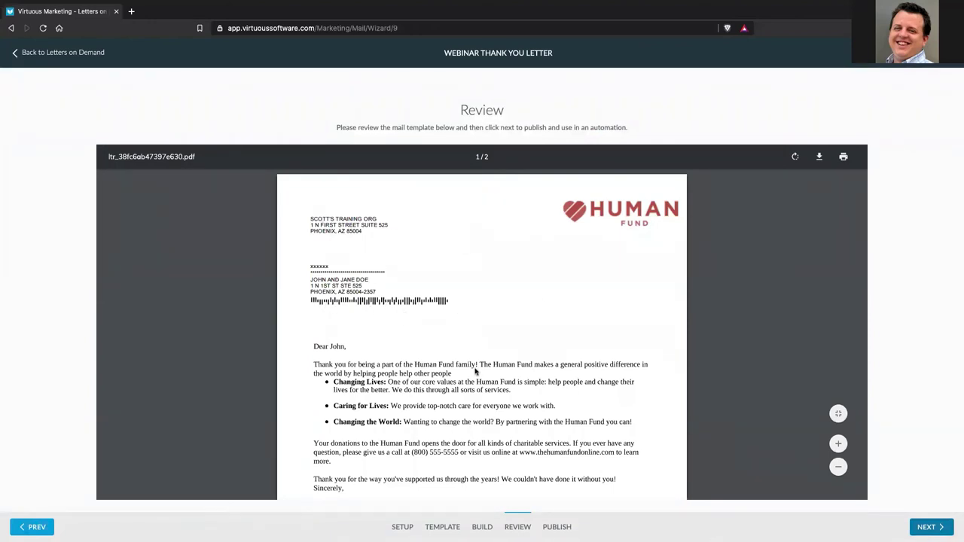
pyautogui.scroll(-3, 483, 390)
pyautogui.scroll(-9, 482, 390)
pyautogui.scroll(-3, 426, 415)
pyautogui.scroll(12, 430, 420)
pyautogui.scroll(2, 432, 418)
# - Publish the letter template for use in automation and return to the Letters on Demand templates
pyautogui.click(934, 528)
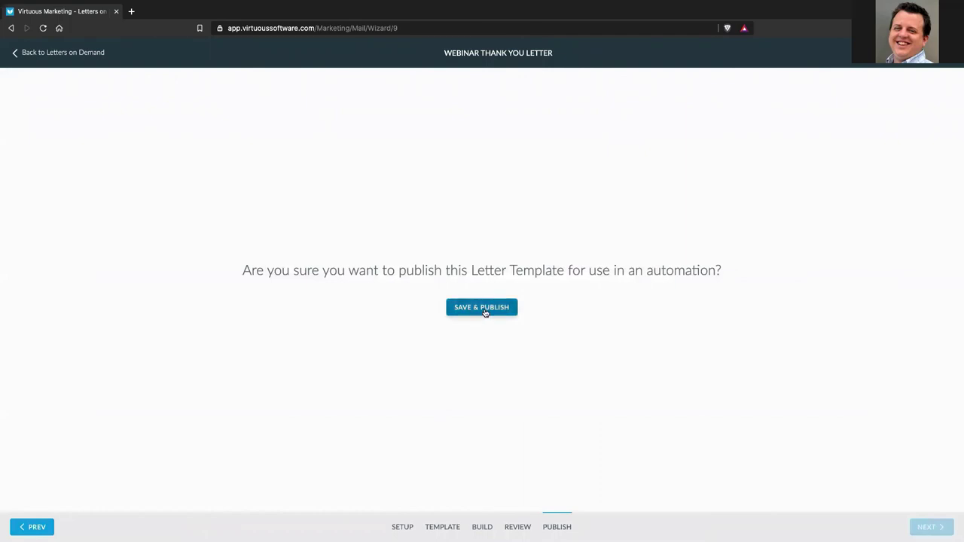
pyautogui.click(485, 309)
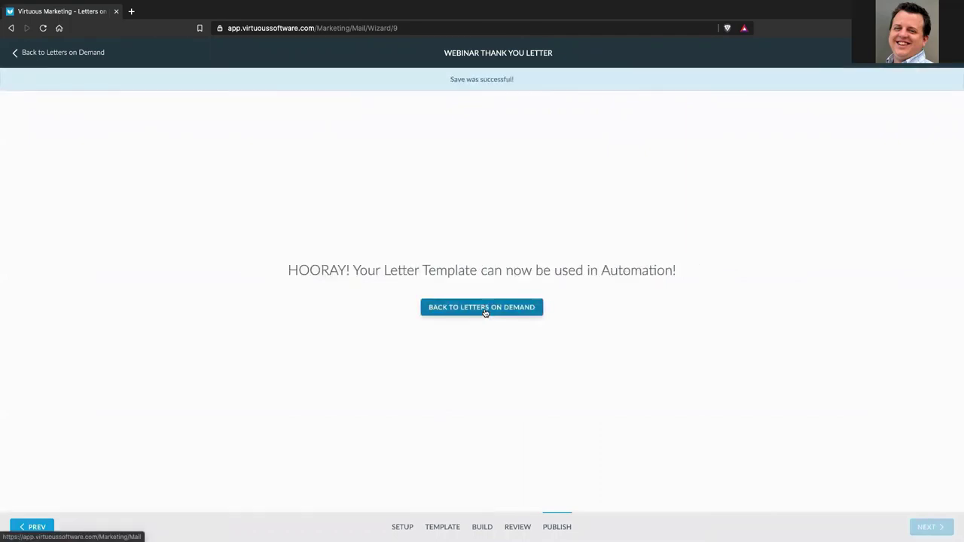
pyautogui.click(484, 309)
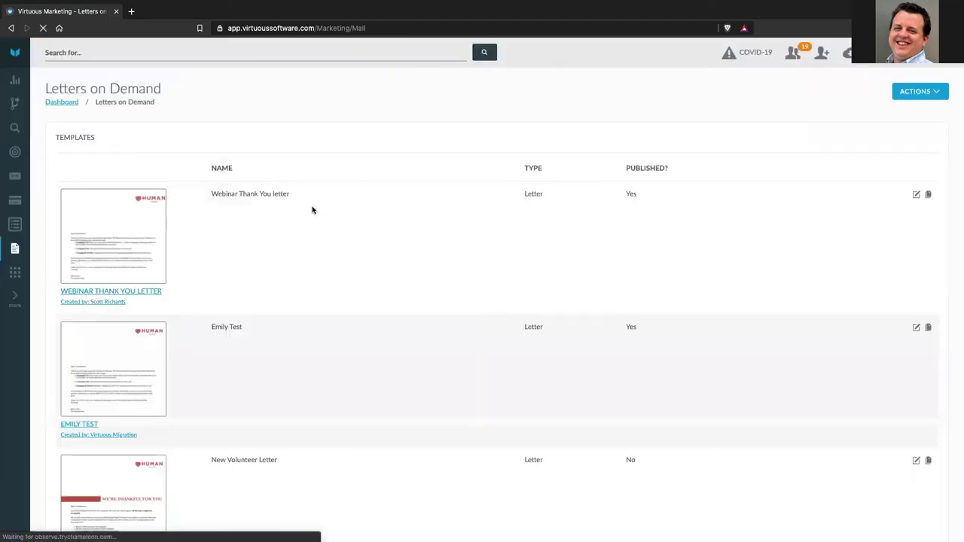
# - Find the Multichannel New Donor Thank You workflow in Marketing Automation and open it
pyautogui.click(15, 103)
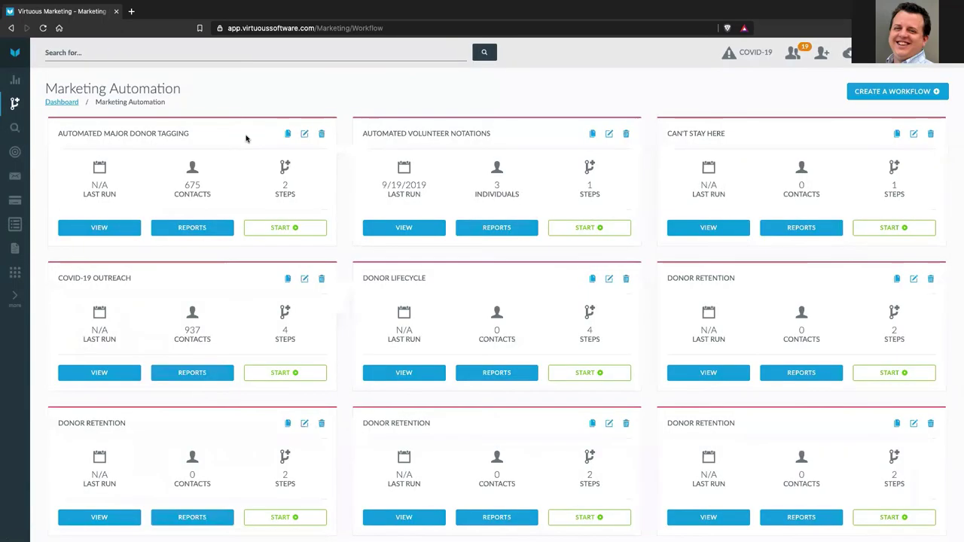
pyautogui.scroll(-3, 450, 297)
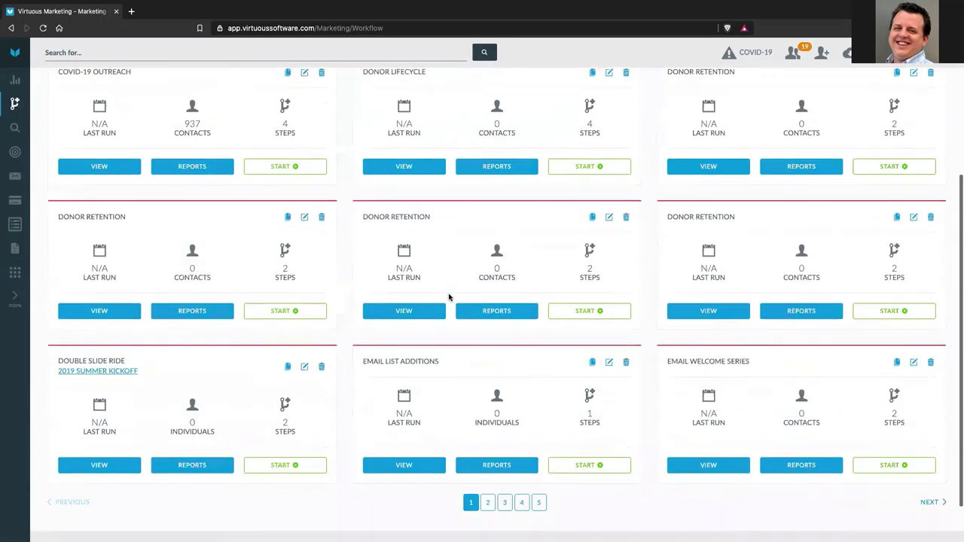
pyautogui.click(520, 450)
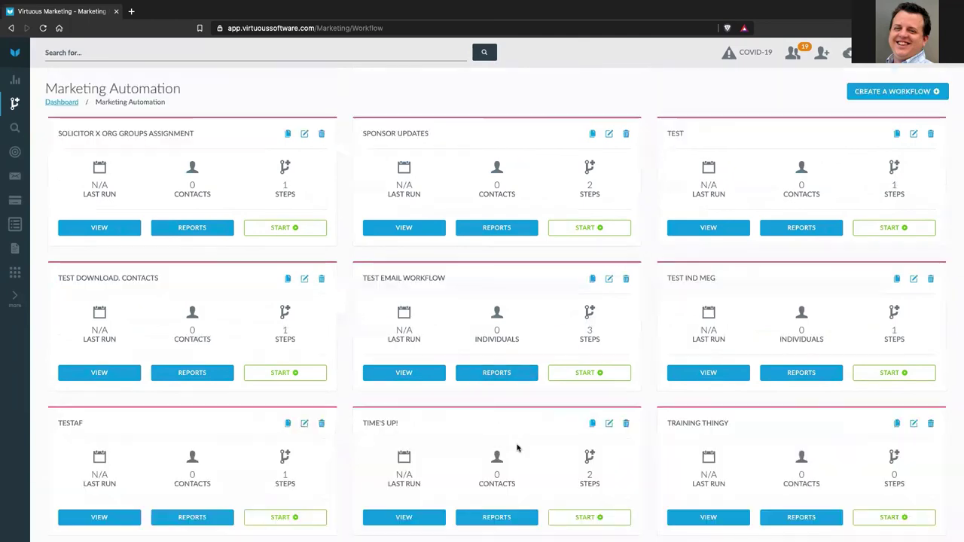
pyautogui.scroll(-3, 527, 459)
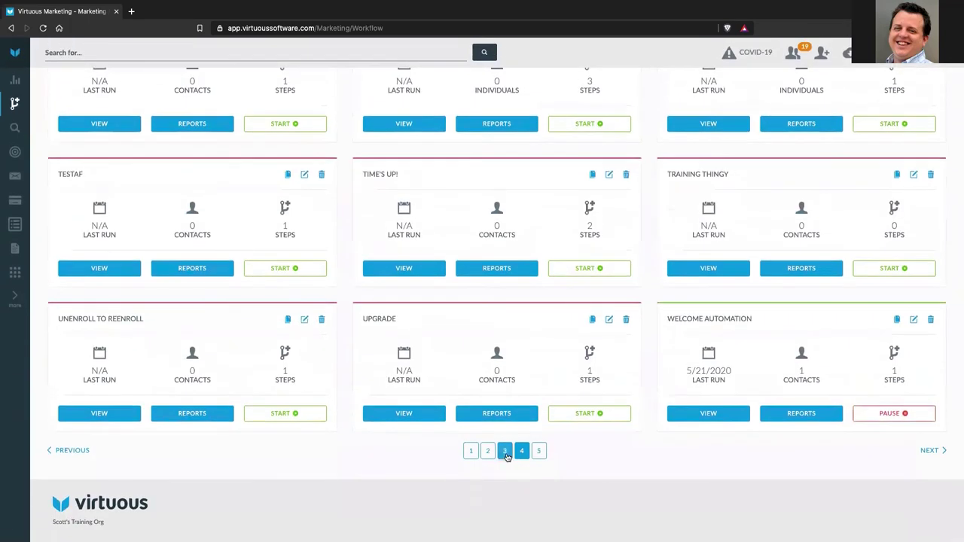
pyautogui.click(504, 450)
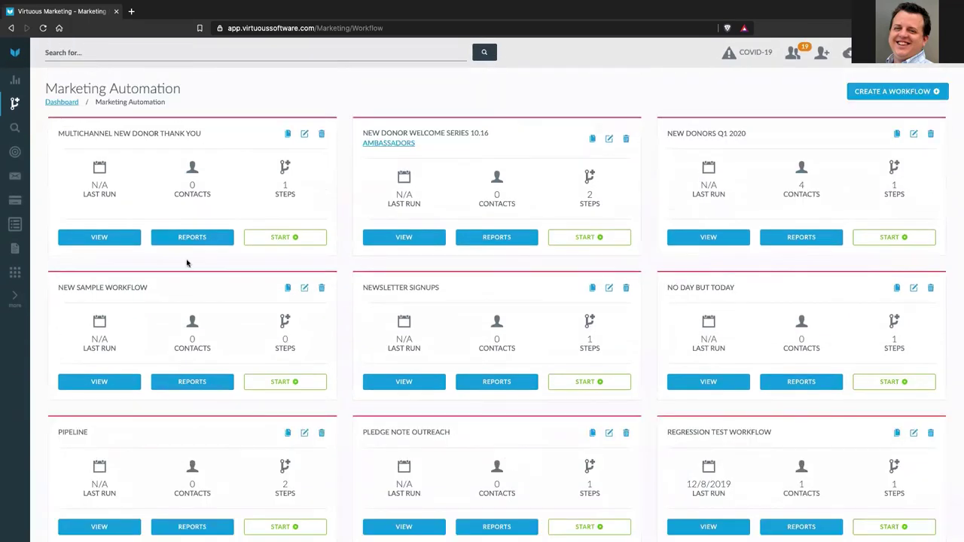
pyautogui.click(101, 238)
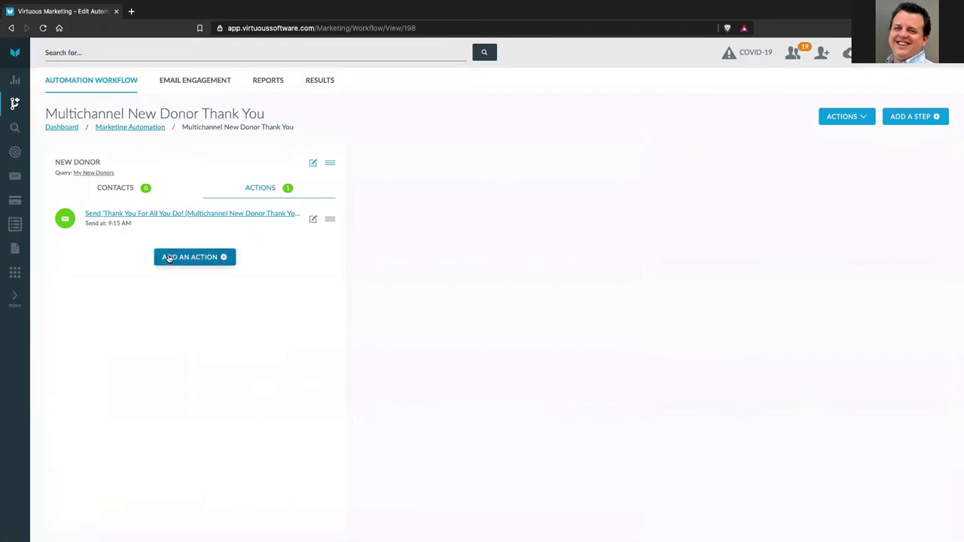
# - Add a Letters on Demand action to the New Donor step that sends the Webinar Thank You letter
pyautogui.click(165, 257)
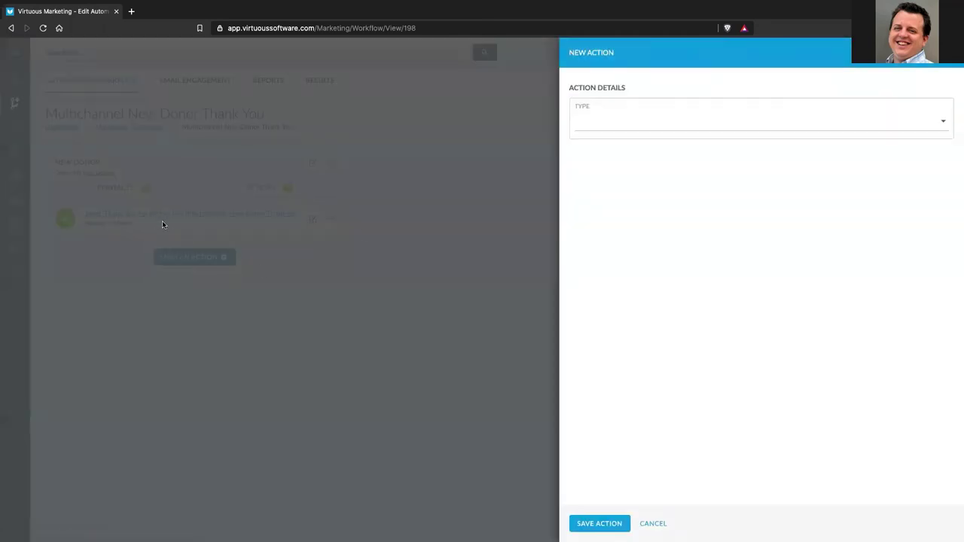
pyautogui.click(600, 123)
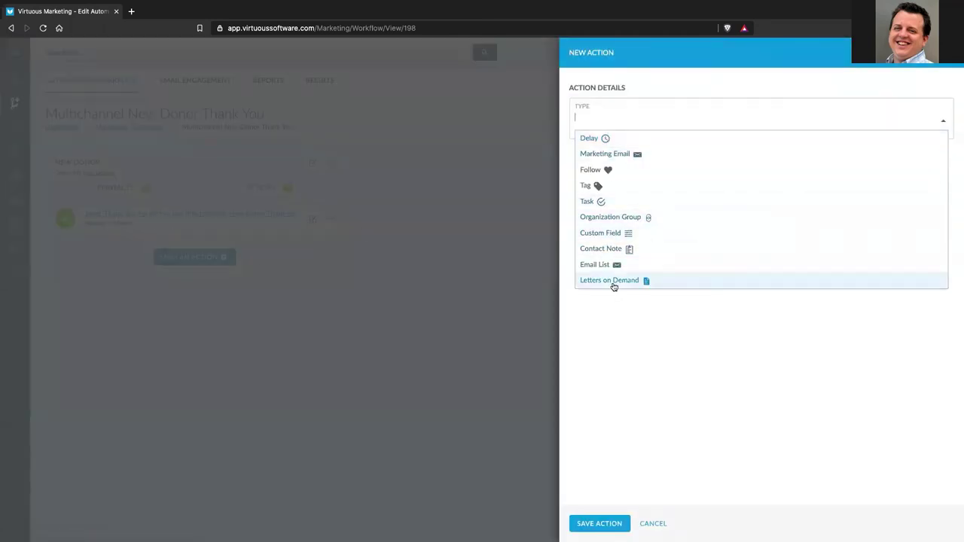
pyautogui.click(612, 280)
pyautogui.click(581, 156)
pyautogui.click(781, 168)
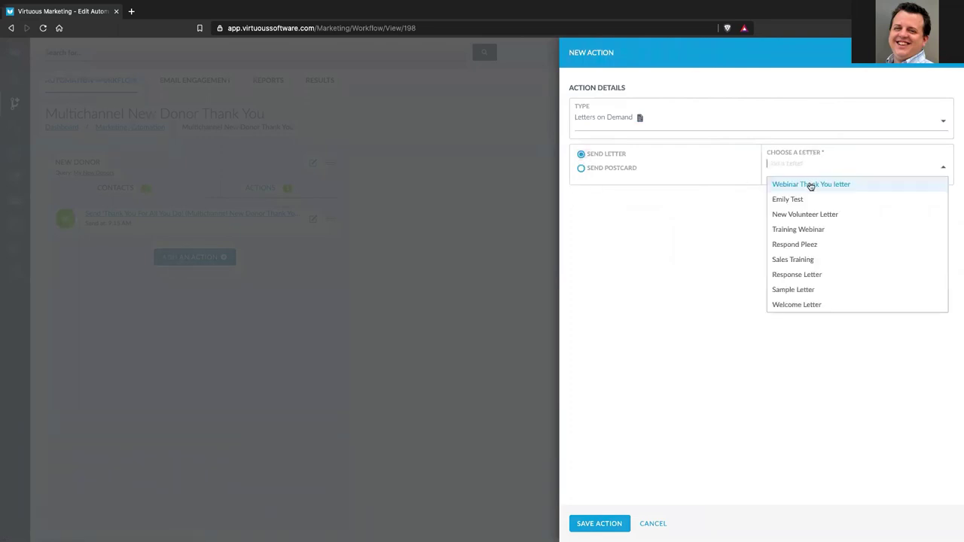
pyautogui.click(810, 186)
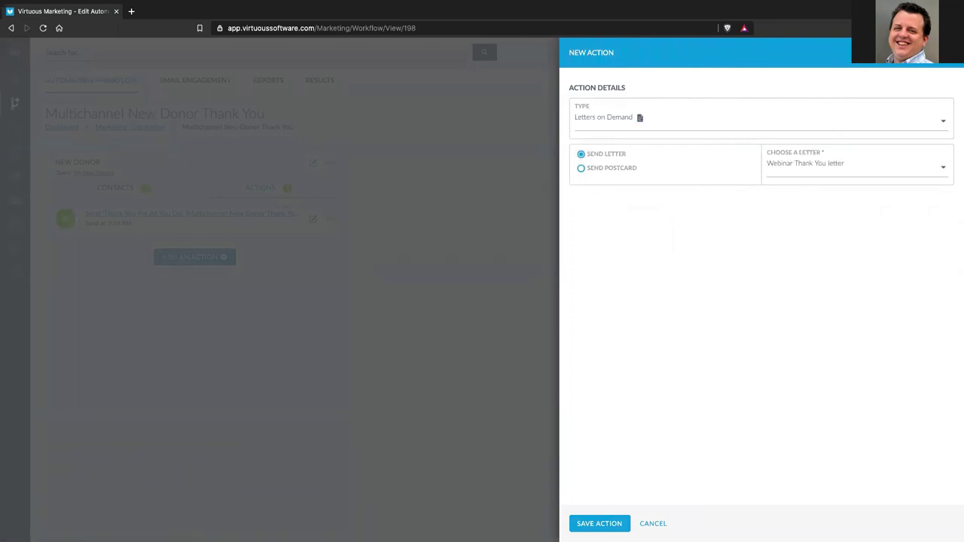
pyautogui.click(605, 524)
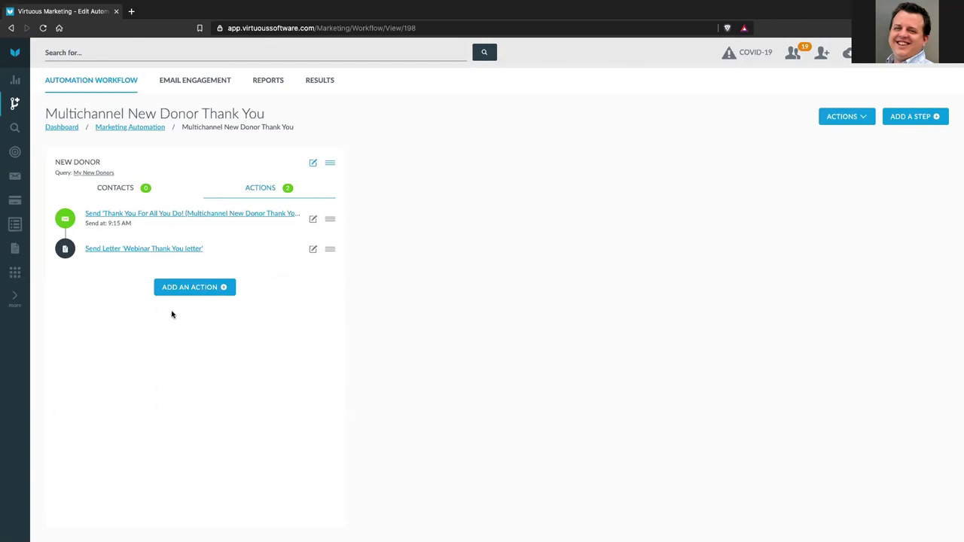
# - Add a delay action of 3 days following the thank-you letter action
pyautogui.click(183, 287)
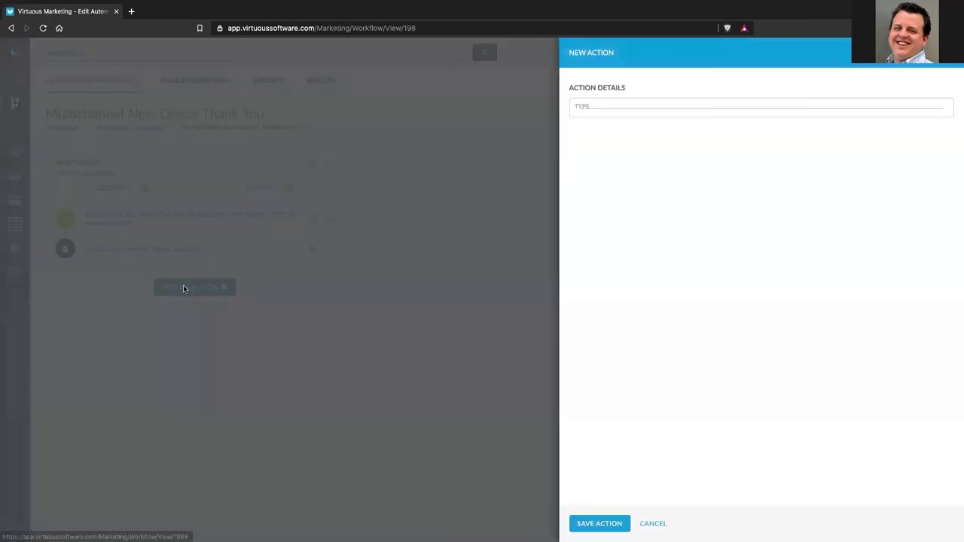
pyautogui.click(607, 125)
pyautogui.click(613, 141)
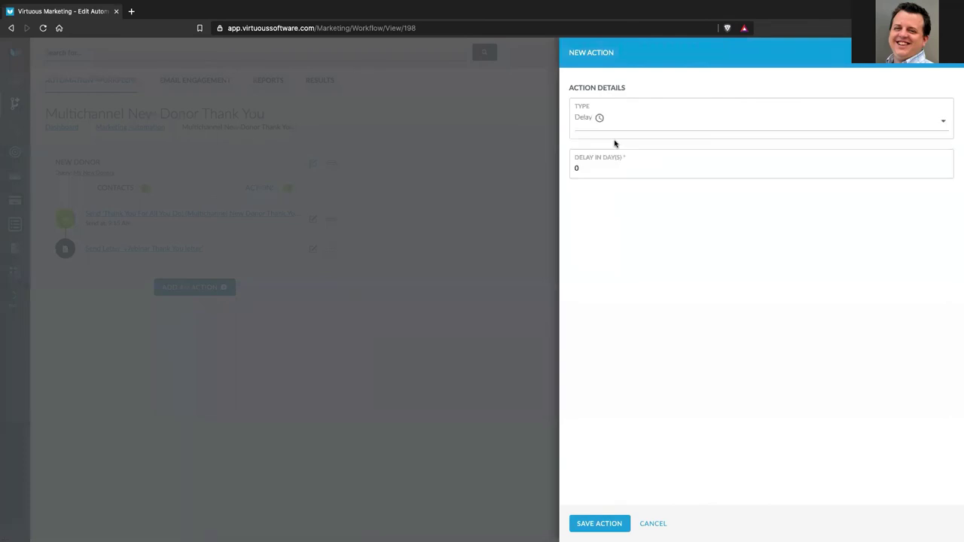
pyautogui.click(592, 169)
pyautogui.press('BackSpace')
pyautogui.write('3')
pyautogui.click(598, 522)
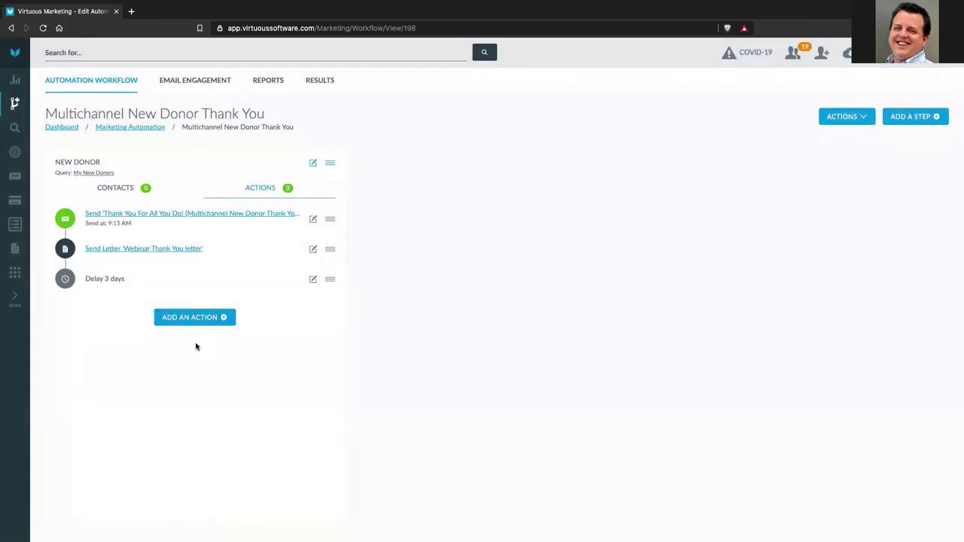
# - Add a task action titled New Donor Welcome Call, assigned to Fozzie Bear and due in 3 days
pyautogui.click(197, 317)
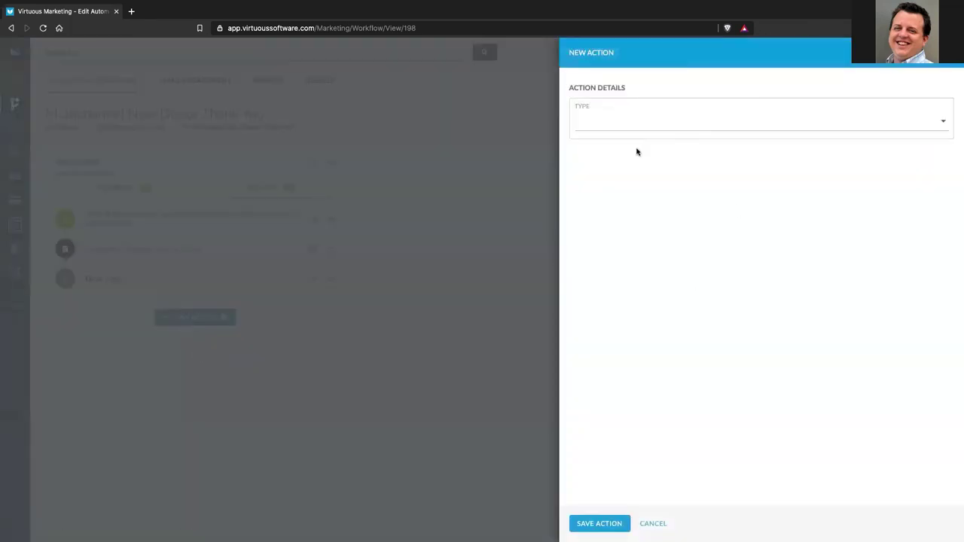
pyautogui.click(600, 123)
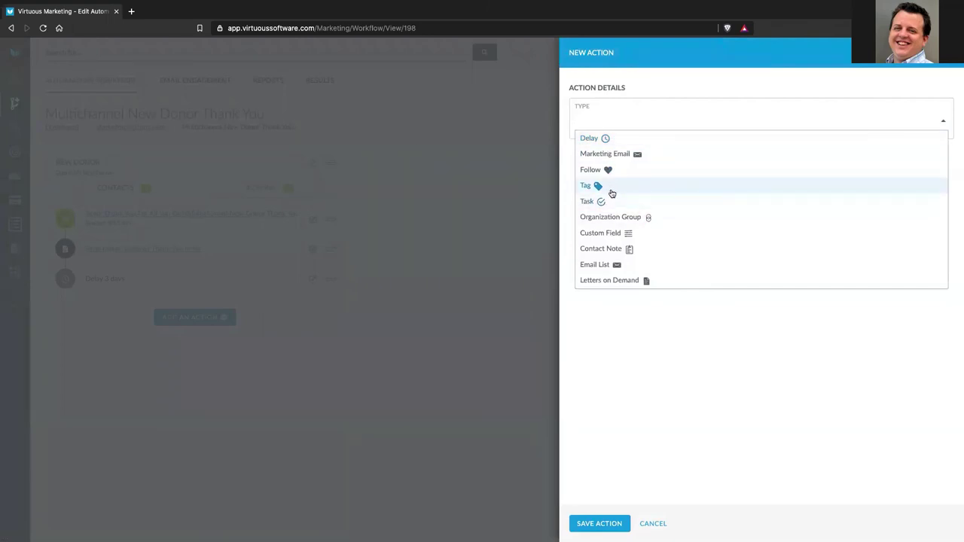
pyautogui.click(611, 201)
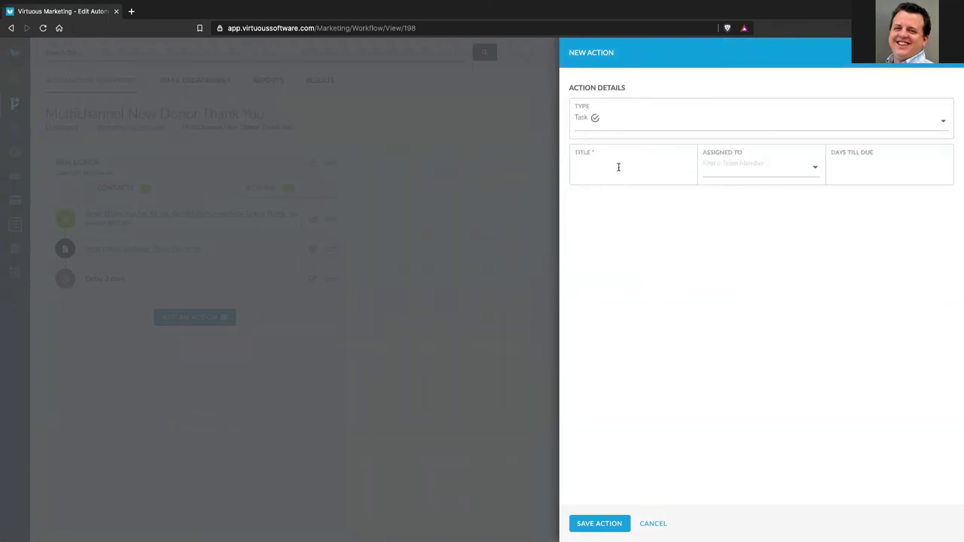
pyautogui.write('New Donor Welcome Call')
pyautogui.click(726, 173)
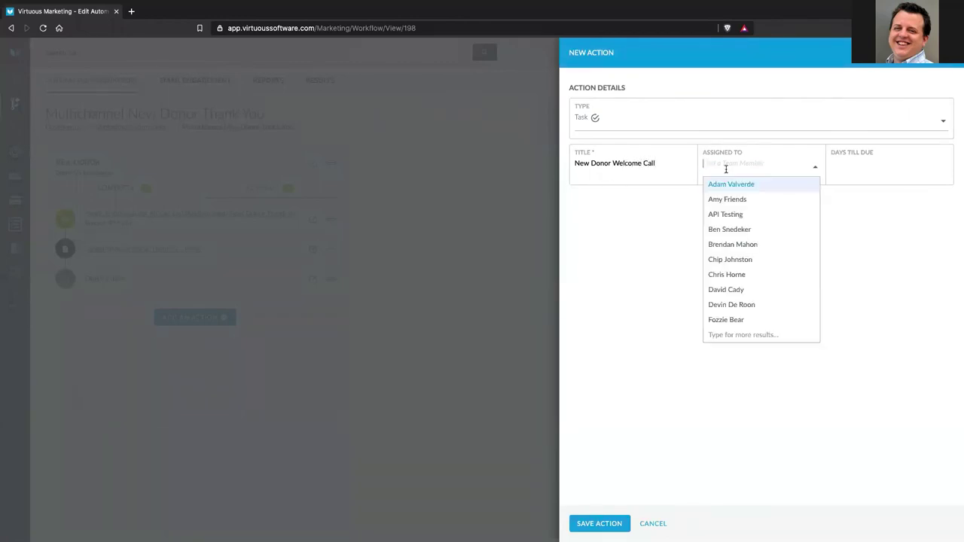
pyautogui.click(728, 320)
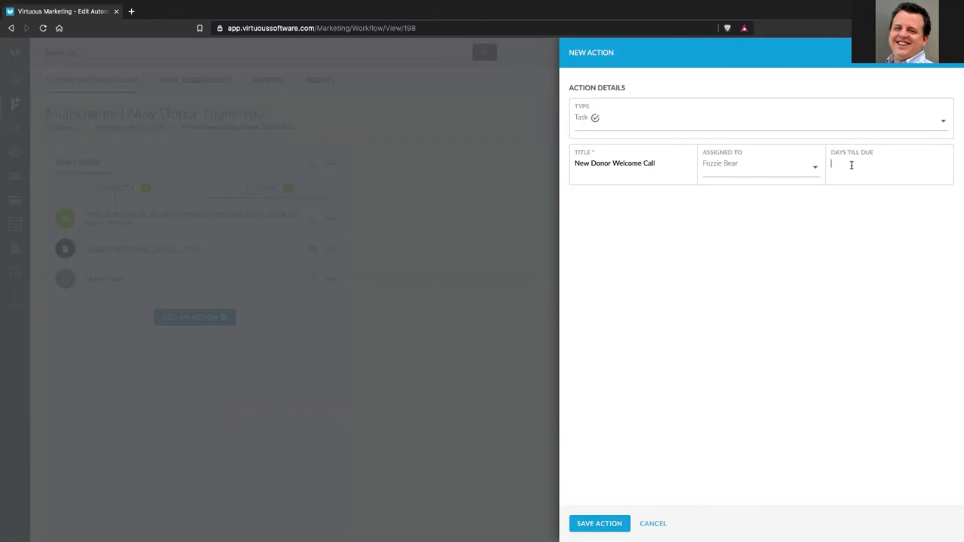
pyautogui.write('3')
pyautogui.click(610, 524)
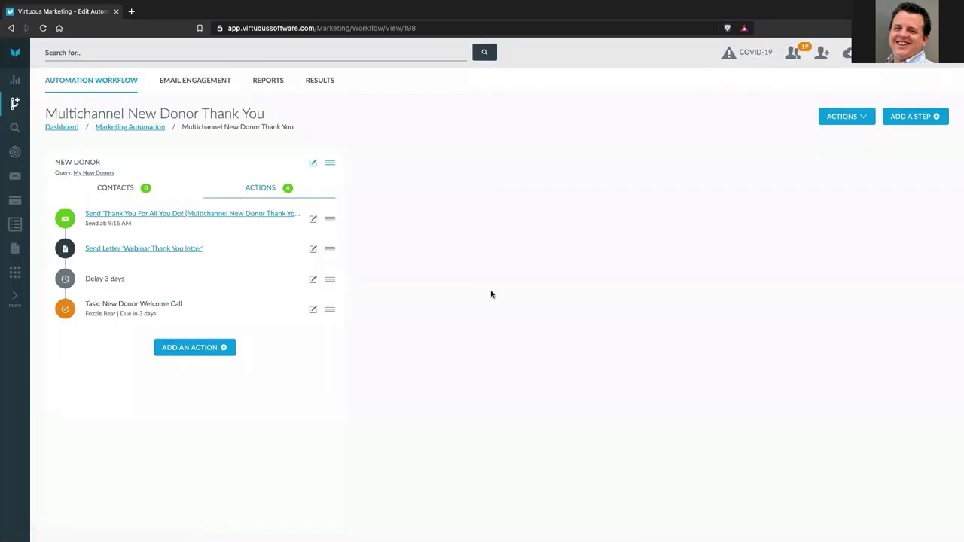
# - Add a delay action of 5 days following the welcome call task
pyautogui.click(212, 348)
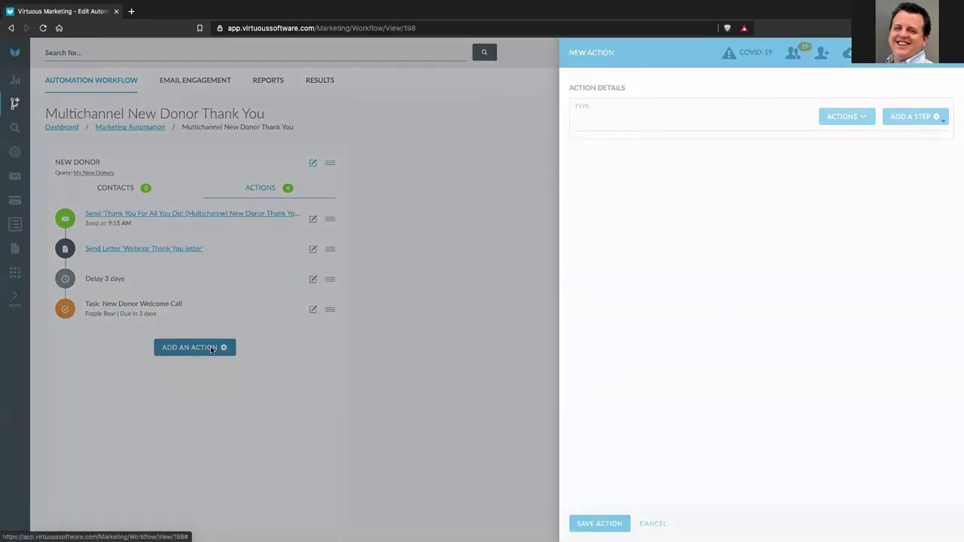
pyautogui.click(614, 126)
pyautogui.click(620, 143)
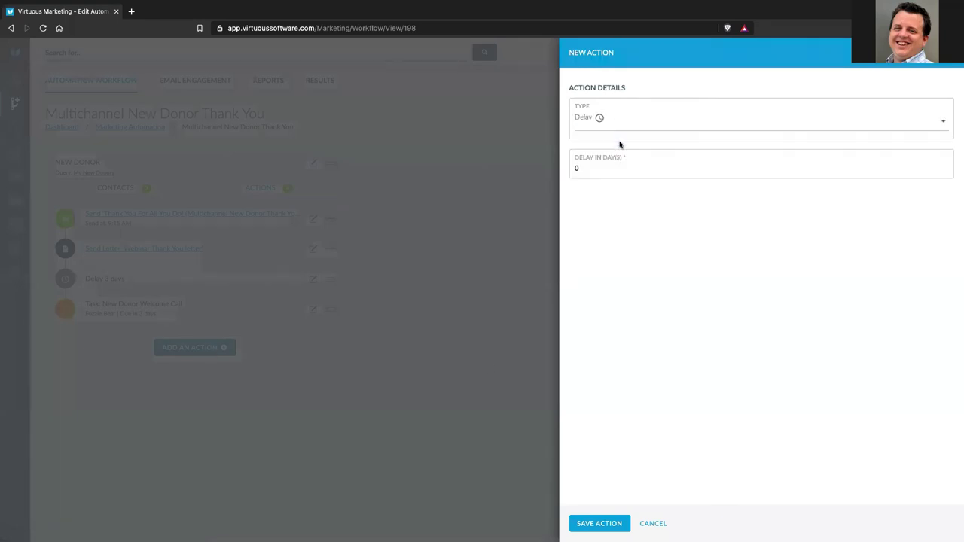
pyautogui.click(613, 168)
pyautogui.press('BackSpace')
pyautogui.write('5')
pyautogui.click(590, 525)
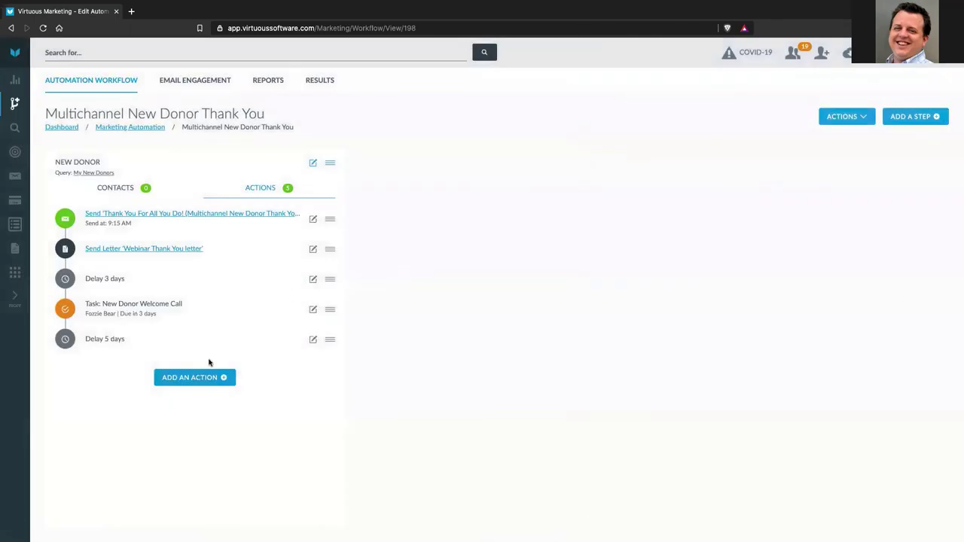
# - Start a new marketing email action and choose the draft Tell Us About You as its email
pyautogui.click(202, 380)
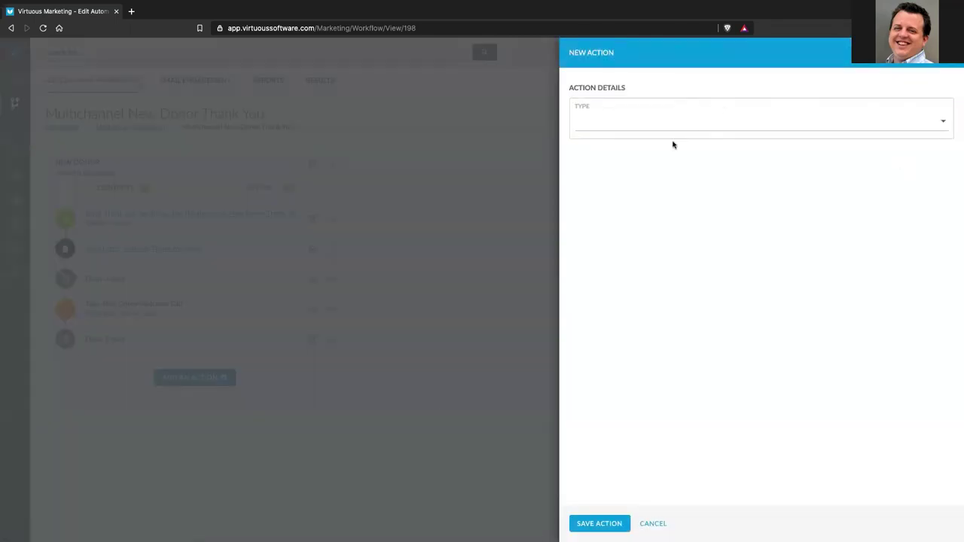
pyautogui.click(611, 123)
pyautogui.click(607, 153)
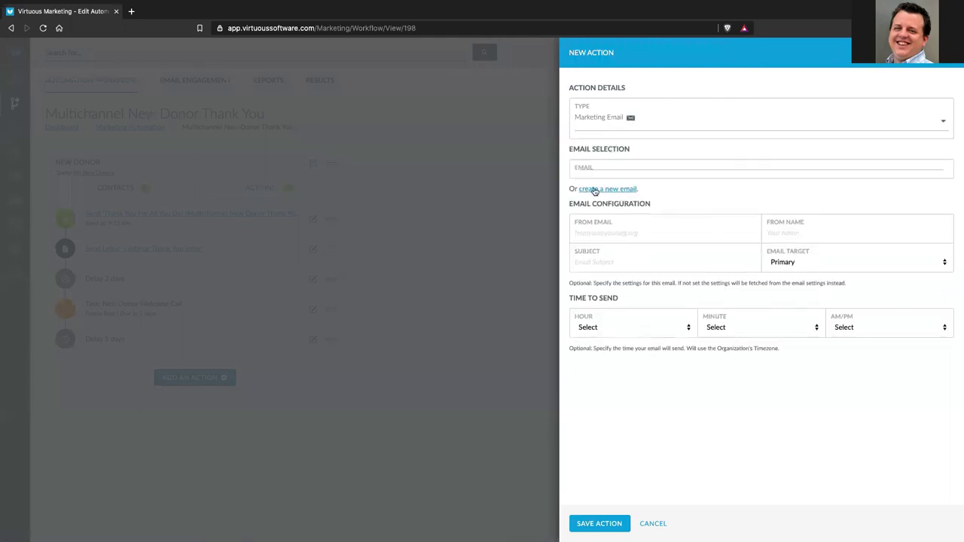
pyautogui.click(593, 179)
pyautogui.write('tell')
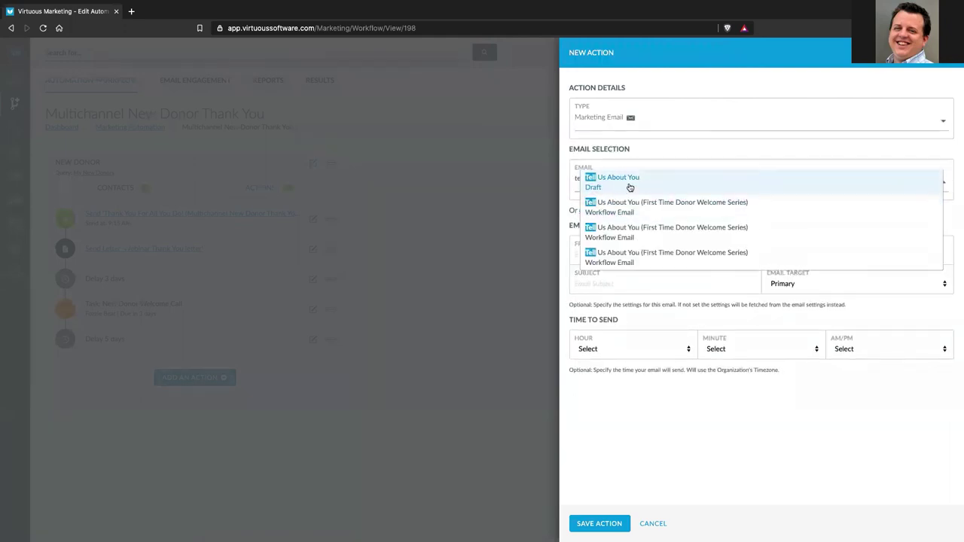
pyautogui.click(625, 185)
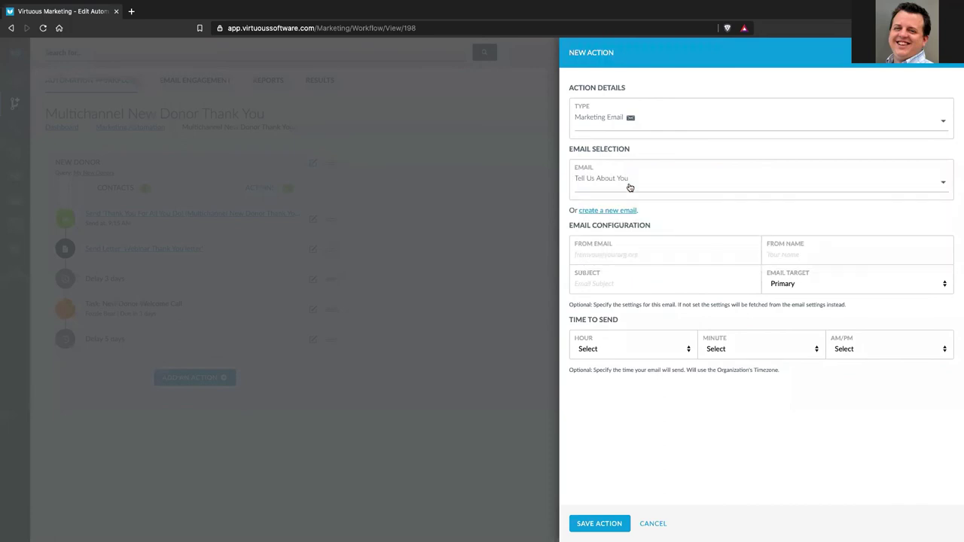
# - Set the Tell Us About You email's send time to 10:45 AM and save the action
pyautogui.click(620, 349)
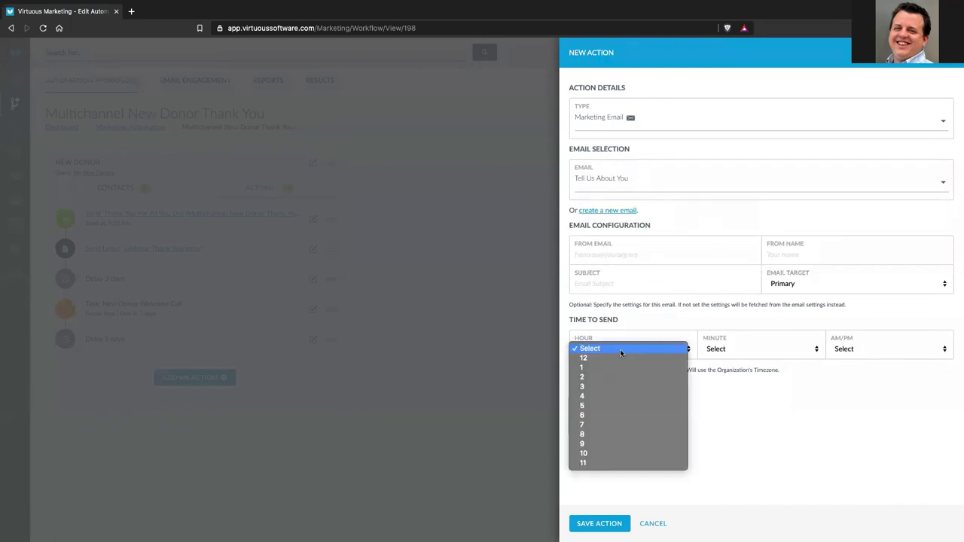
pyautogui.click(611, 453)
pyautogui.click(721, 350)
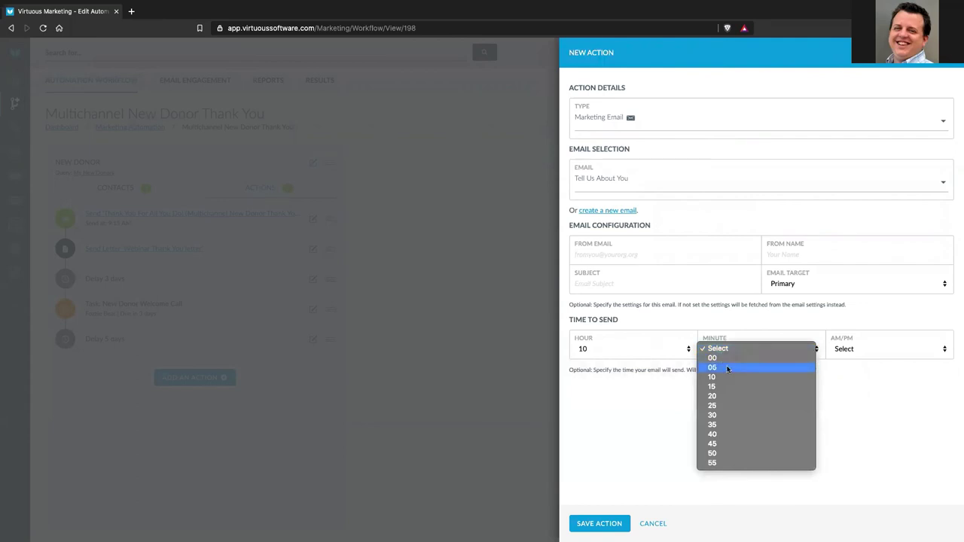
pyautogui.click(727, 443)
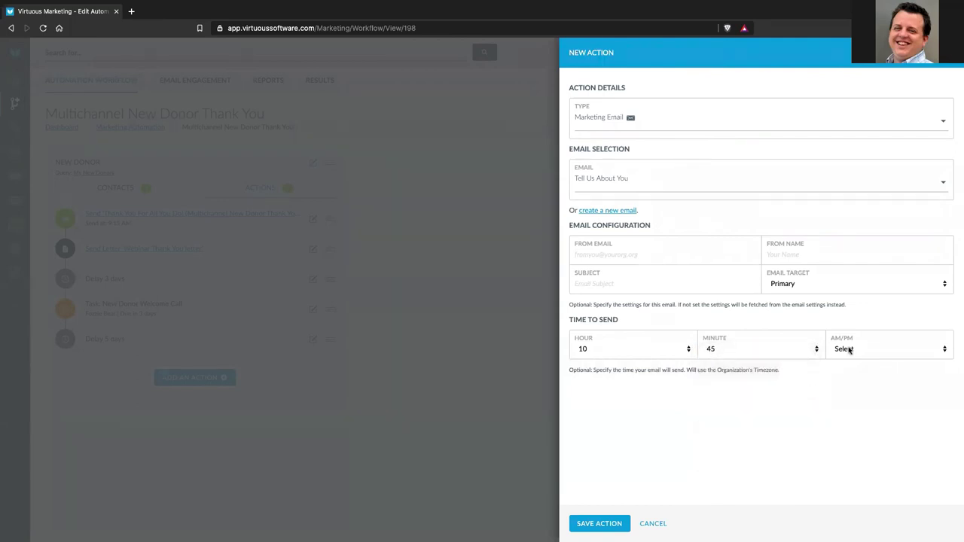
pyautogui.click(845, 349)
pyautogui.click(848, 358)
pyautogui.click(601, 524)
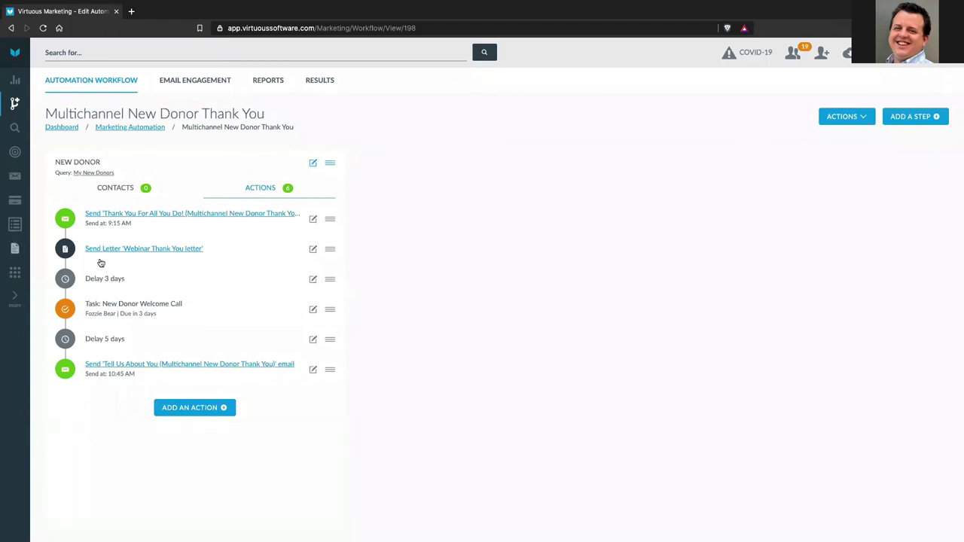
# - Create a Letters on Demand postcard named Happy Birthday Card from the Postcard (w/HTML on Front) template
pyautogui.click(194, 407)
pyautogui.click(15, 251)
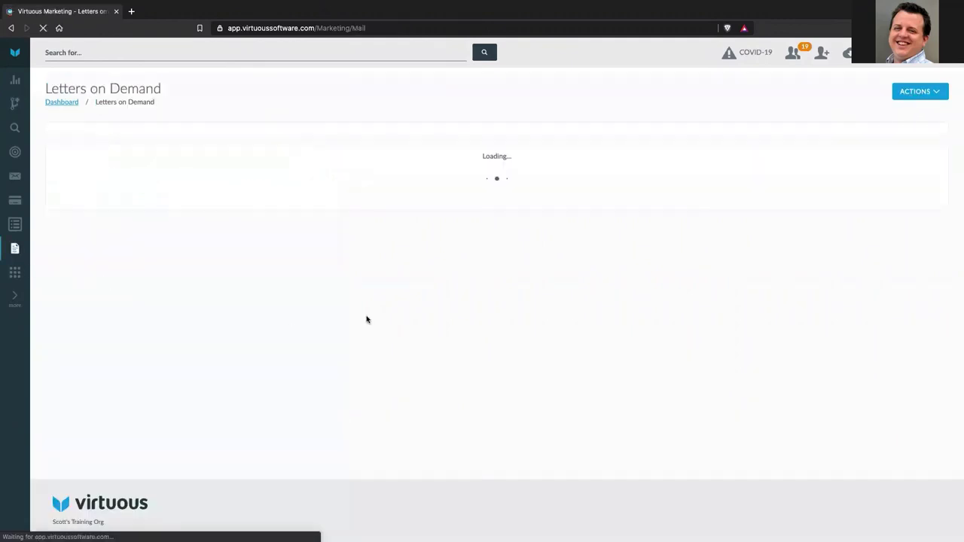
pyautogui.click(915, 92)
pyautogui.click(900, 133)
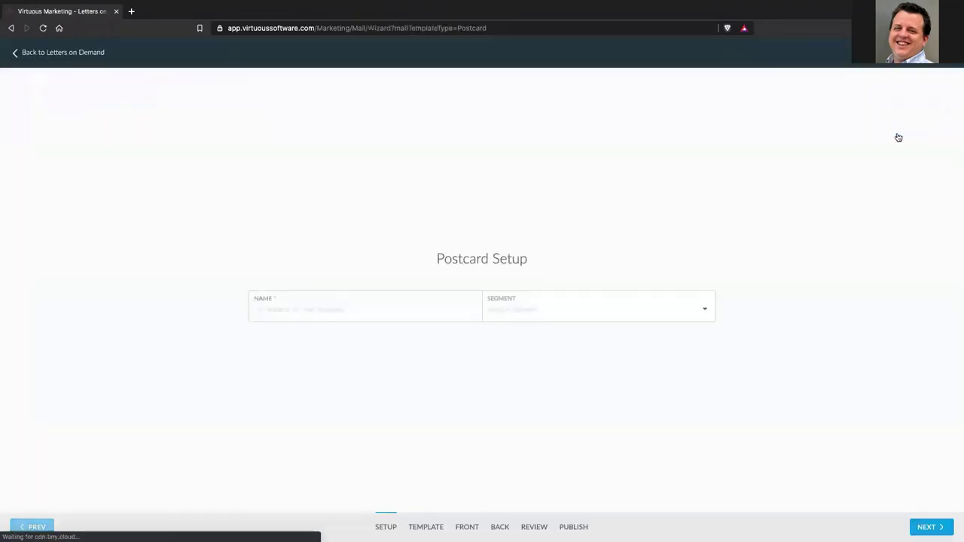
pyautogui.click(317, 307)
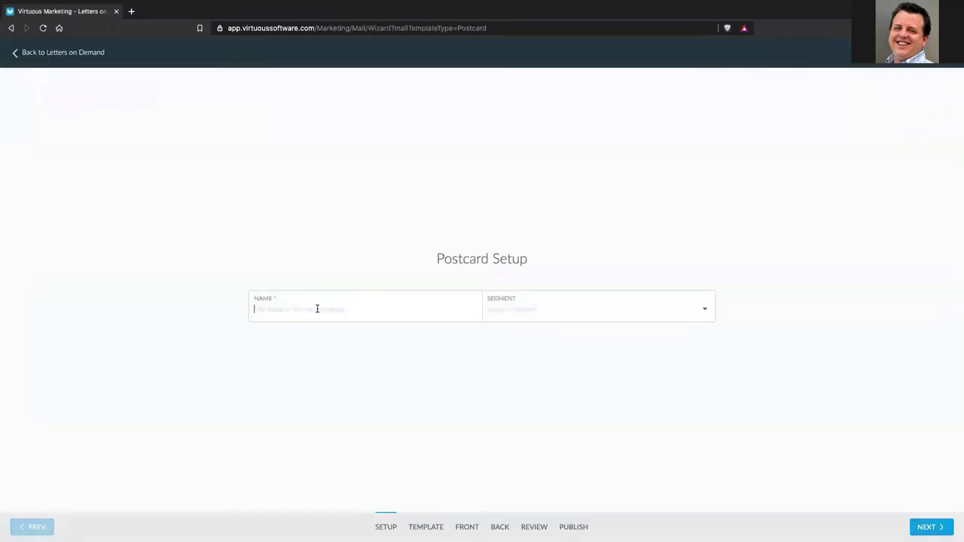
pyautogui.write('Happy Bir')
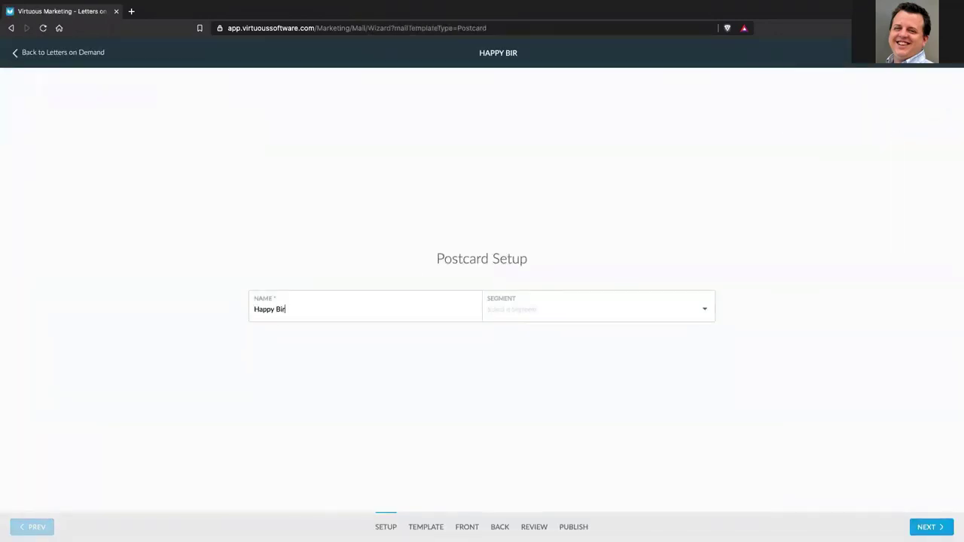
pyautogui.write('thday Card')
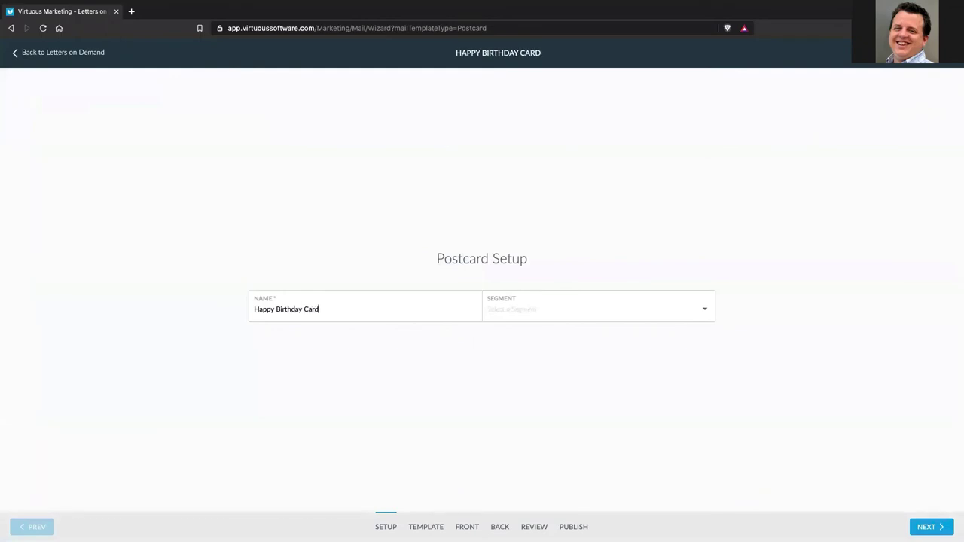
pyautogui.click(927, 529)
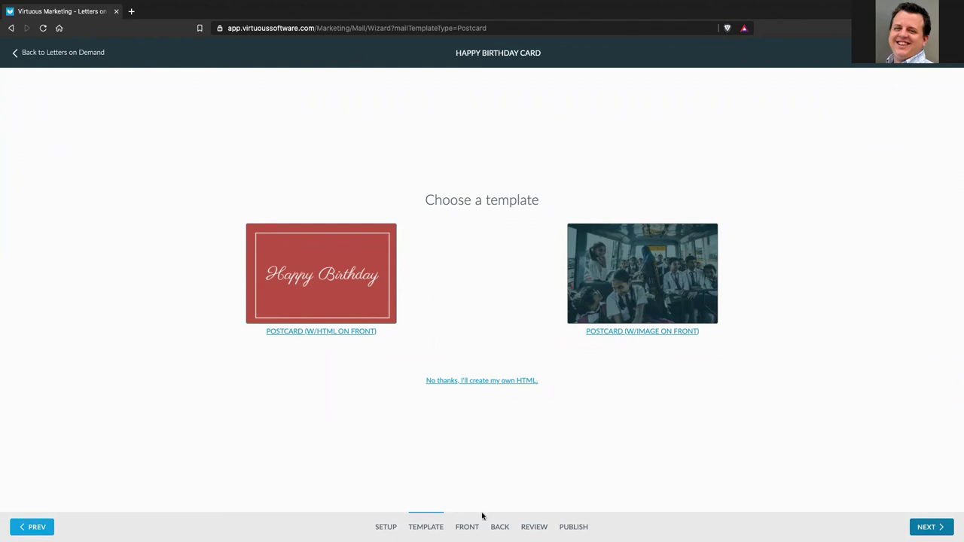
pyautogui.click(317, 277)
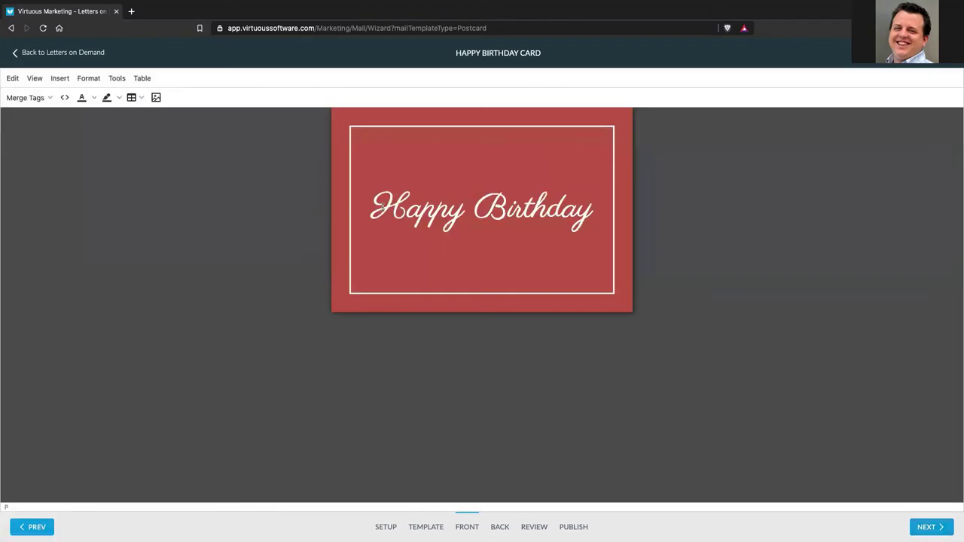
# - Change the font of the Happy Birthday text on the postcard front to Helvetica, after trying Tahoma
pyautogui.moveTo(374, 209); pyautogui.dragTo(588, 210)
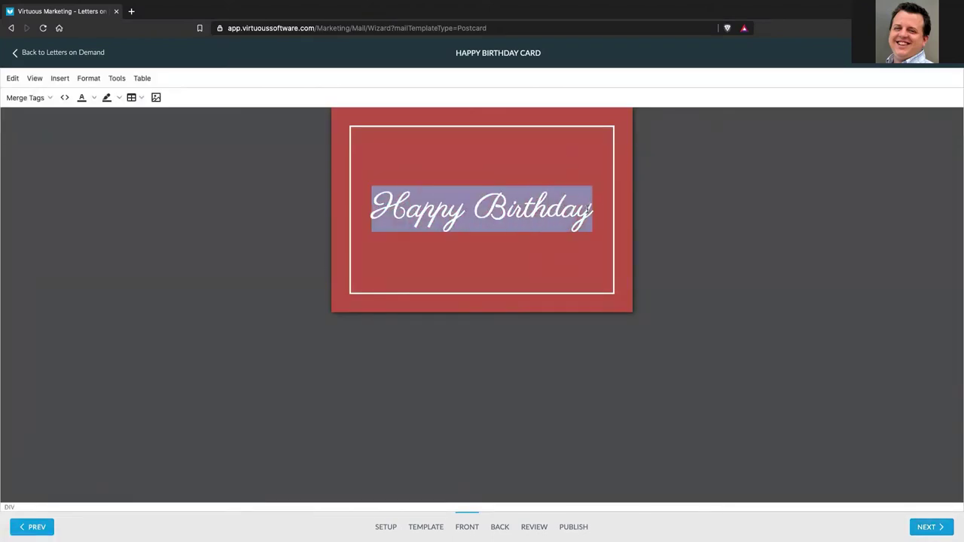
pyautogui.click(88, 79)
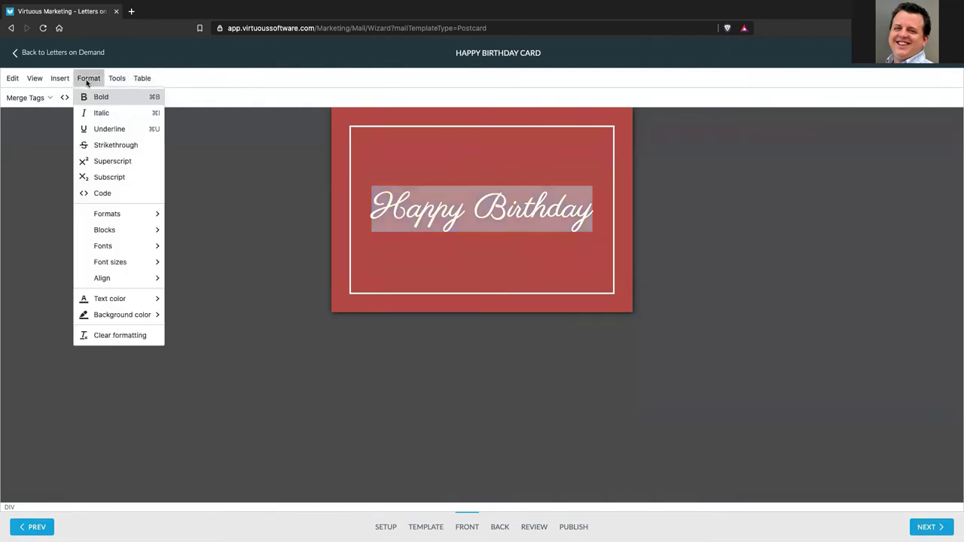
pyautogui.moveTo(109, 247)
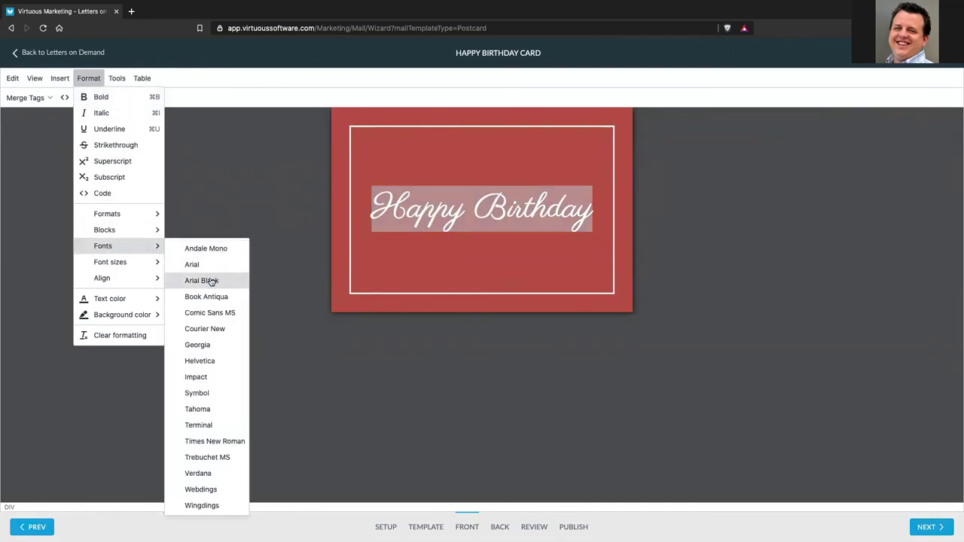
pyautogui.click(198, 409)
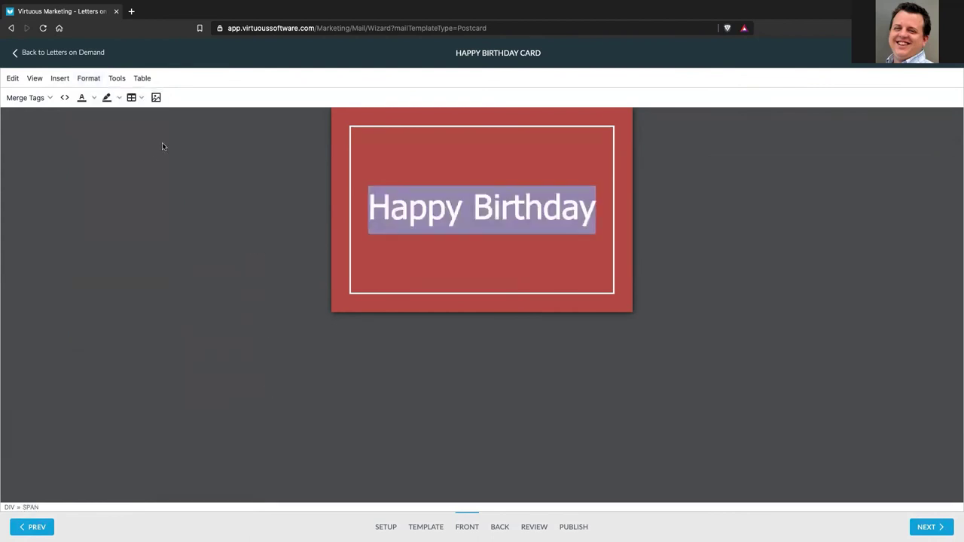
pyautogui.click(88, 79)
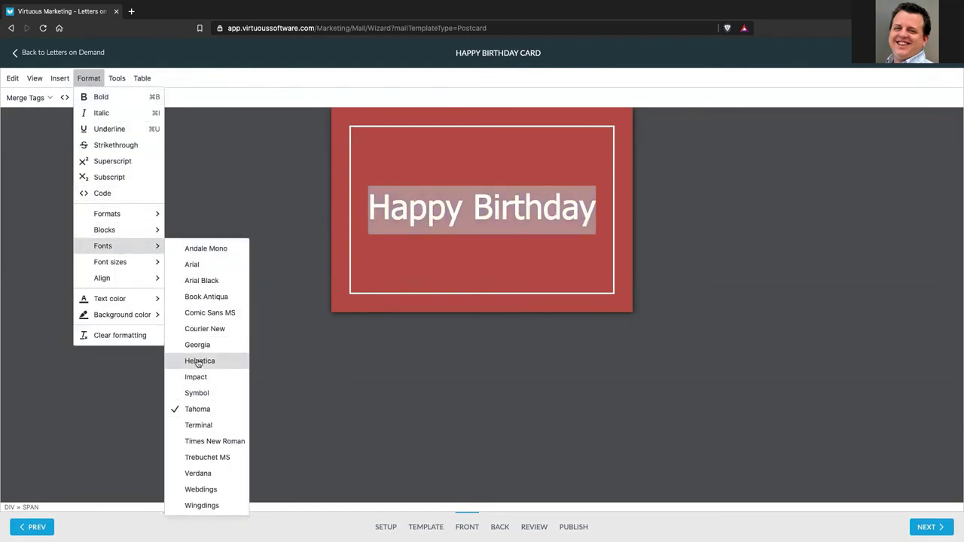
pyautogui.click(196, 362)
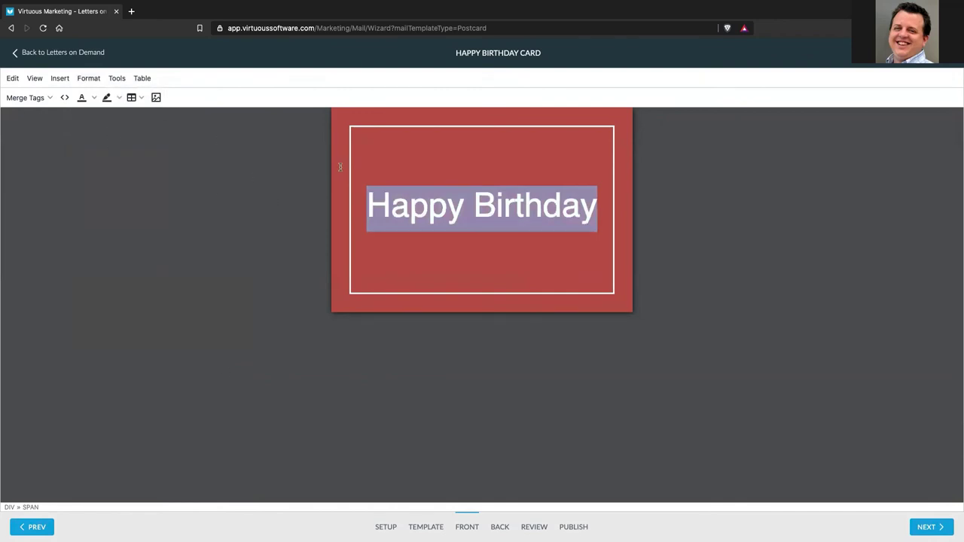
# - Set the background color of the framed inner section on the postcard front to light blue
pyautogui.click(386, 164)
pyautogui.moveTo(388, 159)
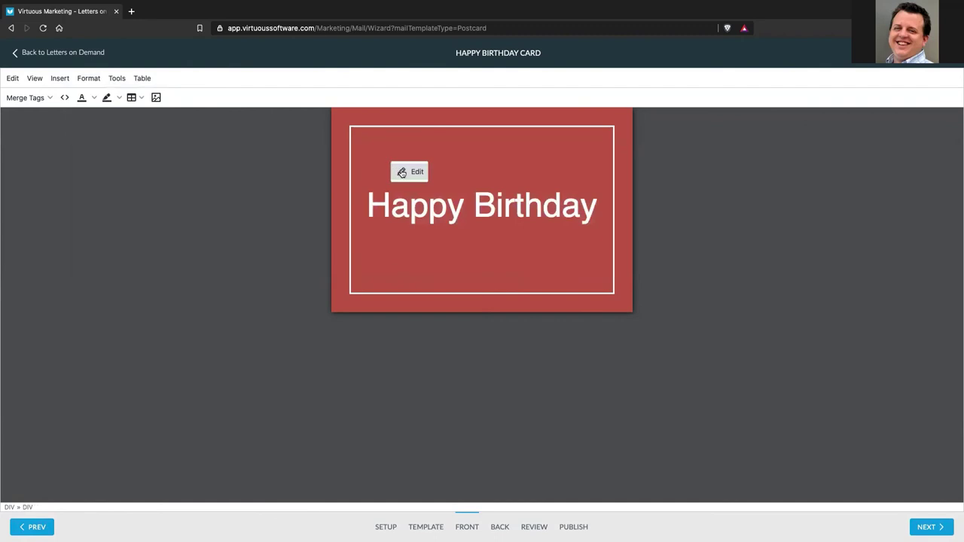
pyautogui.click(408, 171)
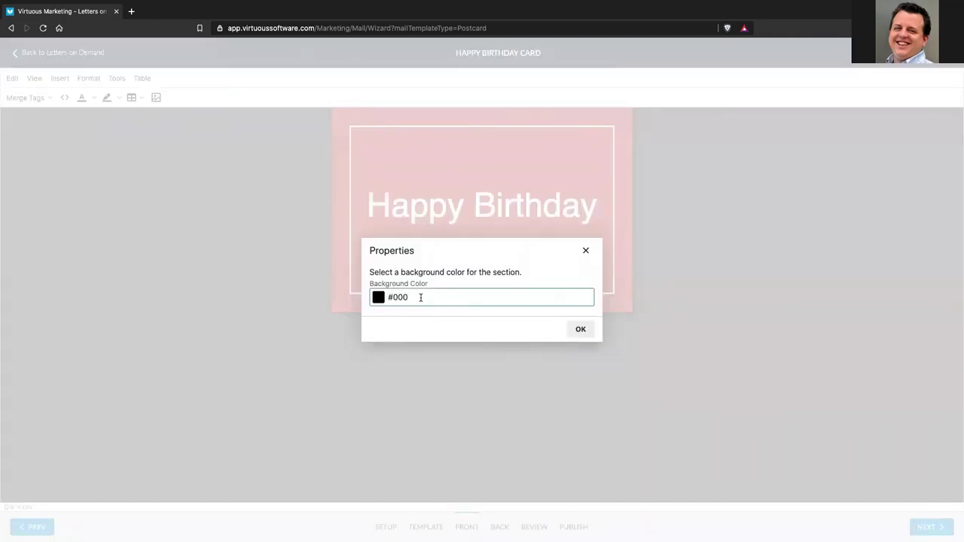
pyautogui.click(379, 298)
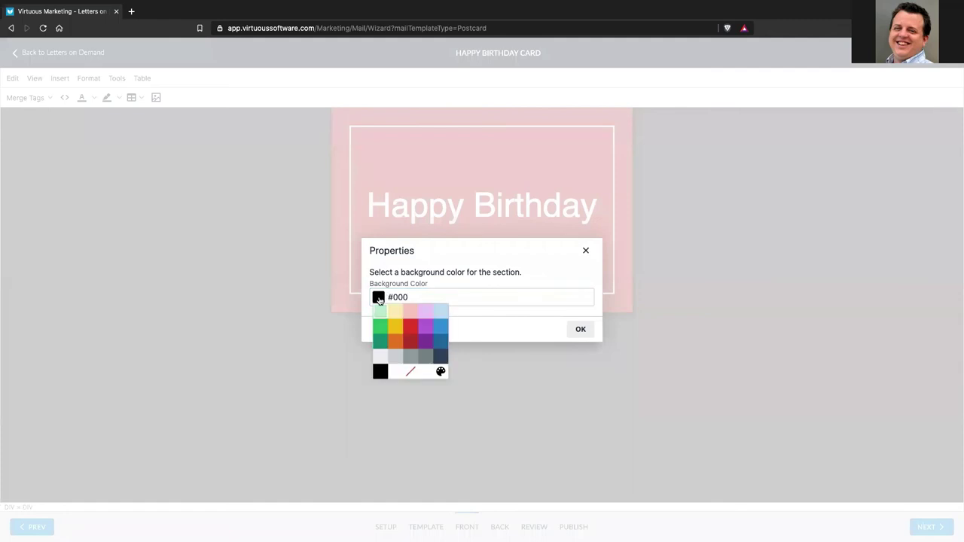
pyautogui.click(441, 327)
pyautogui.click(579, 330)
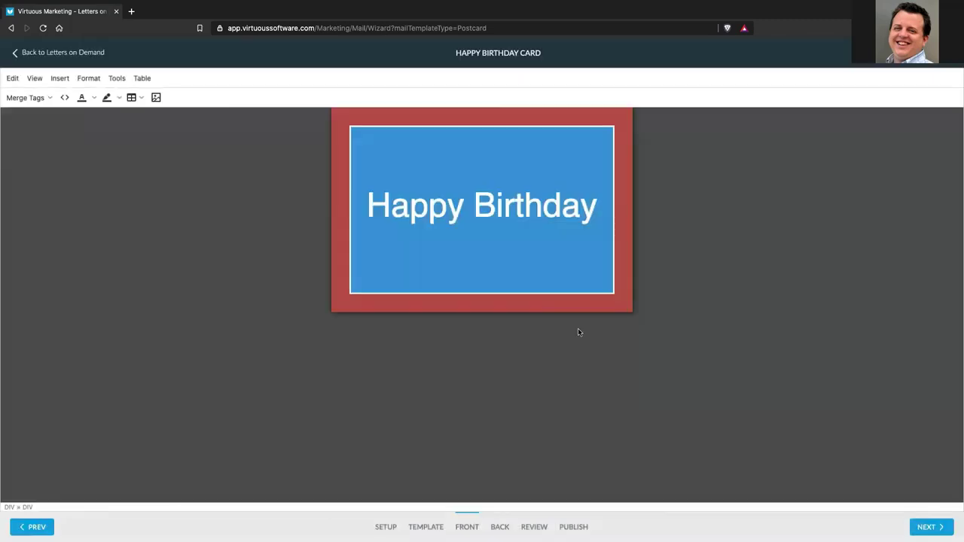
# - Set the background color of the outer border section on the postcard front to dark blue
pyautogui.click(382, 130)
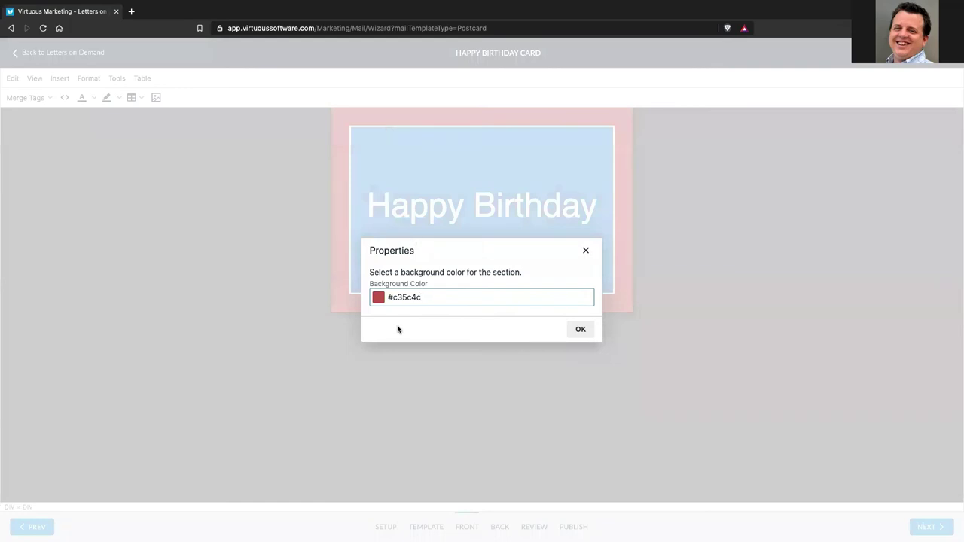
pyautogui.click(378, 298)
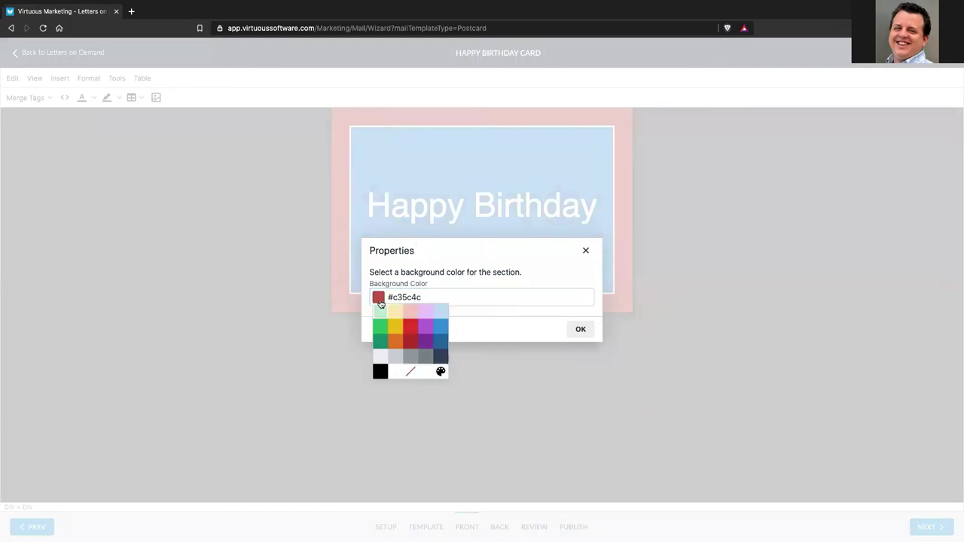
pyautogui.click(441, 341)
pyautogui.click(581, 330)
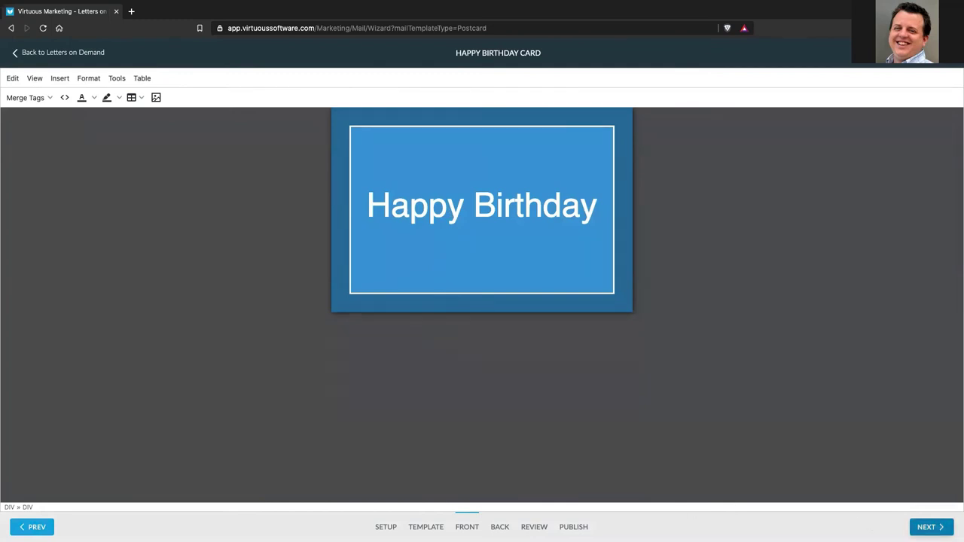
# - Continue to the postcard back and change its Happy Birthday heading font to Helvetica
pyautogui.click(931, 526)
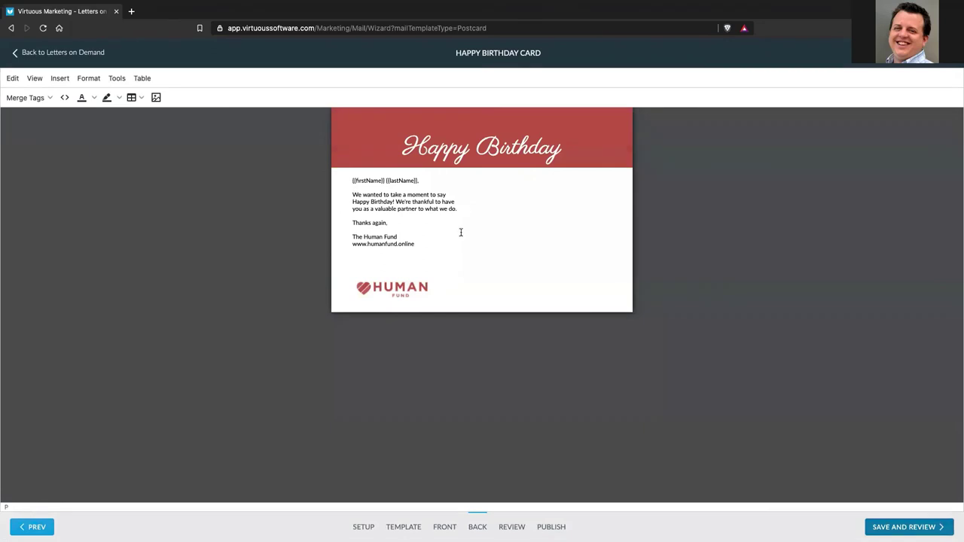
pyautogui.click(426, 143)
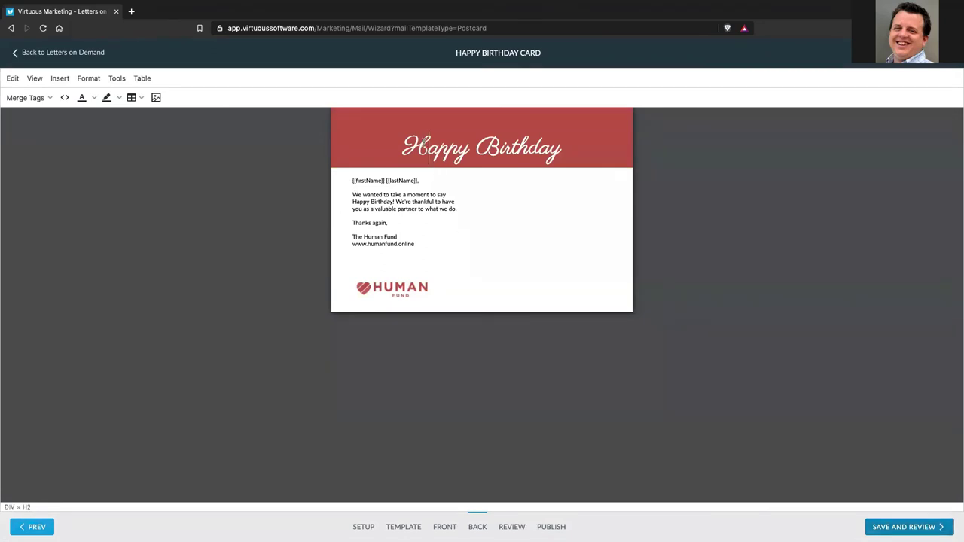
pyautogui.moveTo(403, 140); pyautogui.dragTo(563, 147)
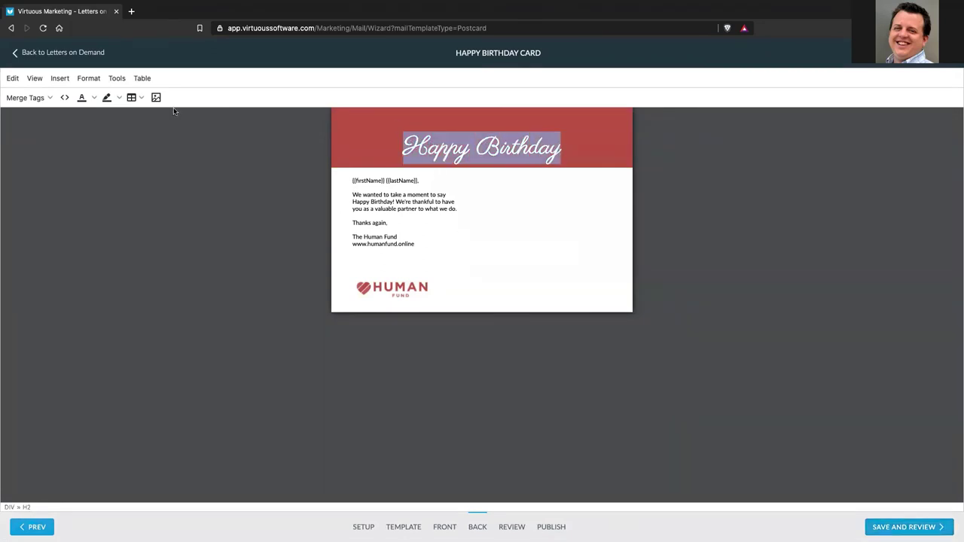
pyautogui.click(96, 83)
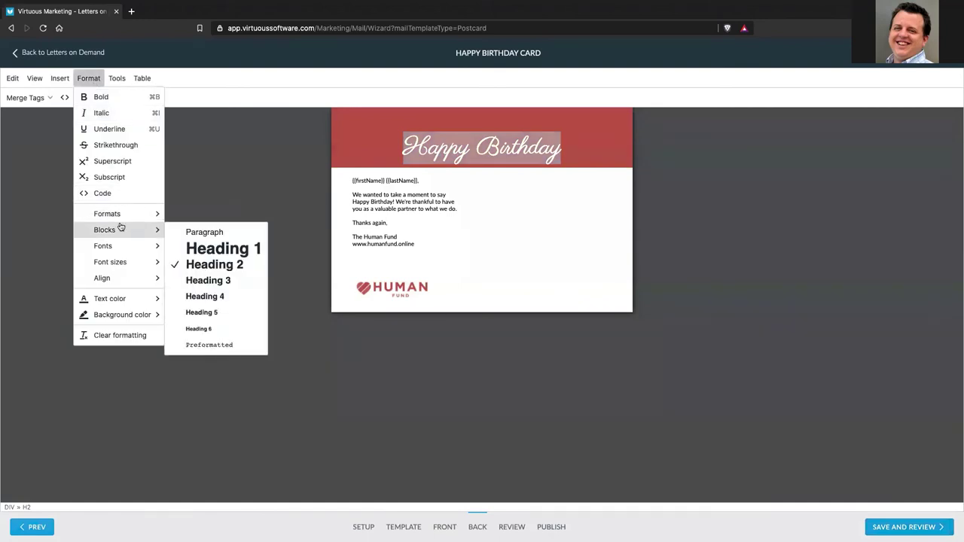
pyautogui.moveTo(119, 245)
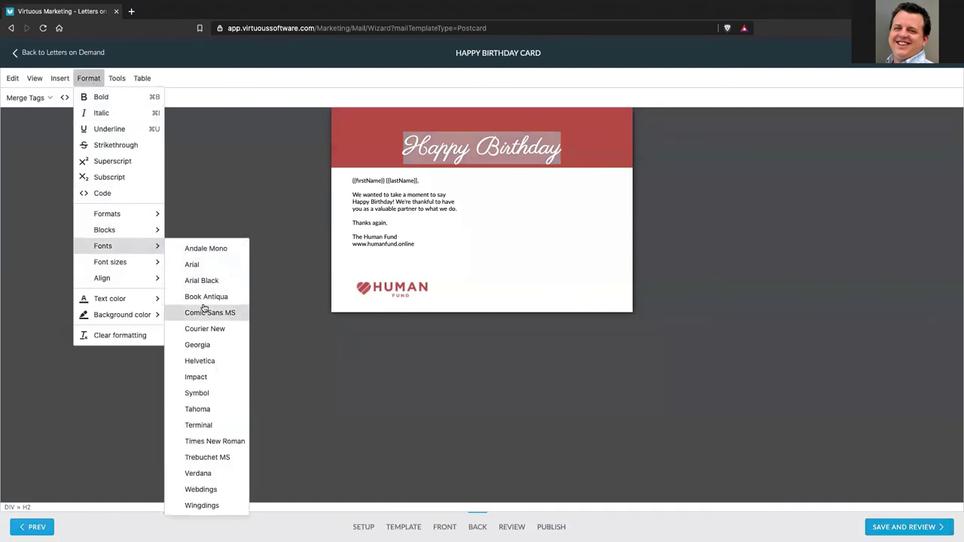
pyautogui.click(212, 363)
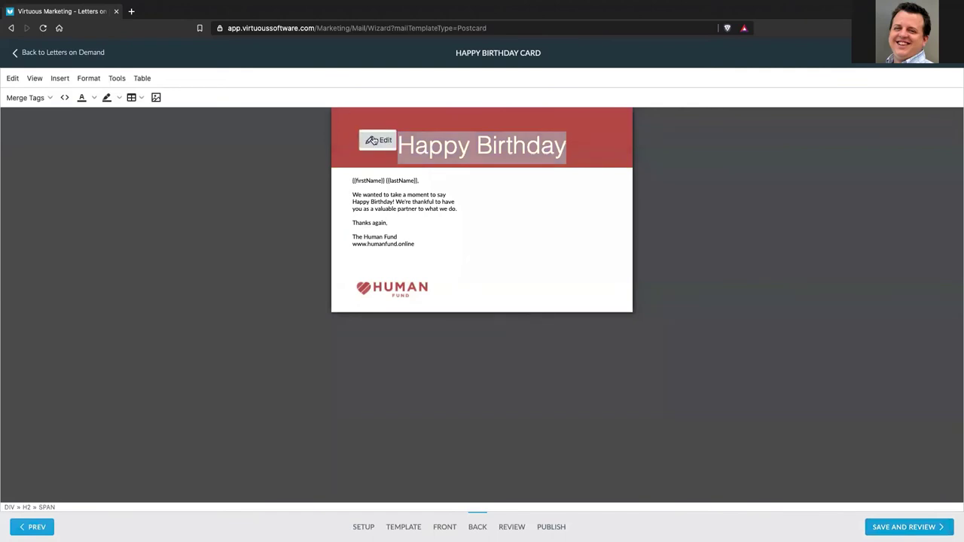
# - Set the header background color on the postcard back to #3598DB, then select the logo image below the message
pyautogui.click(374, 140)
pyautogui.click(378, 299)
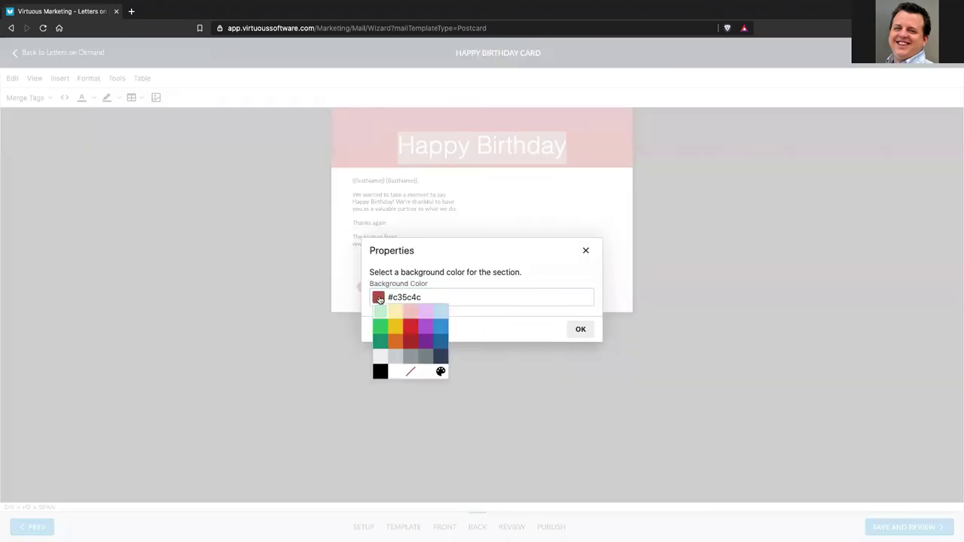
pyautogui.click(441, 329)
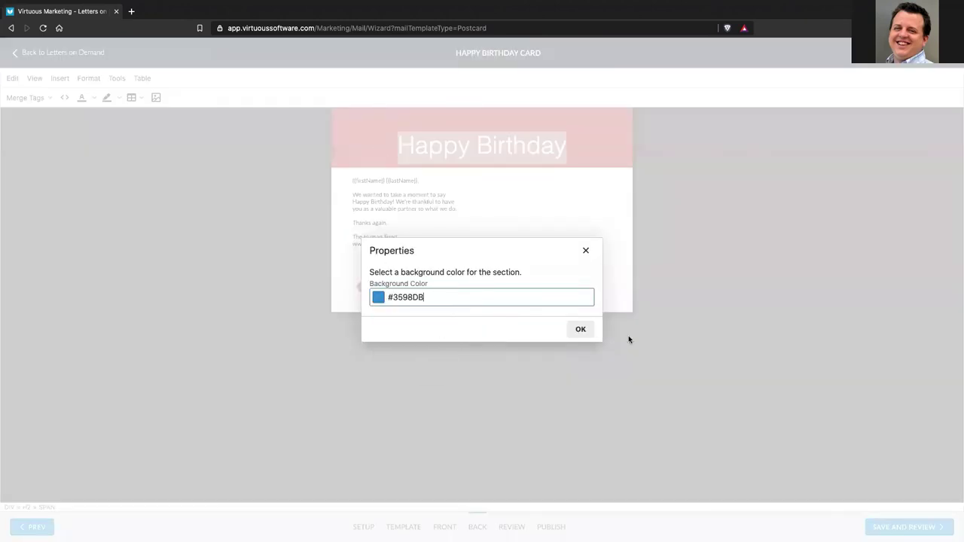
pyautogui.click(579, 329)
pyautogui.click(397, 290)
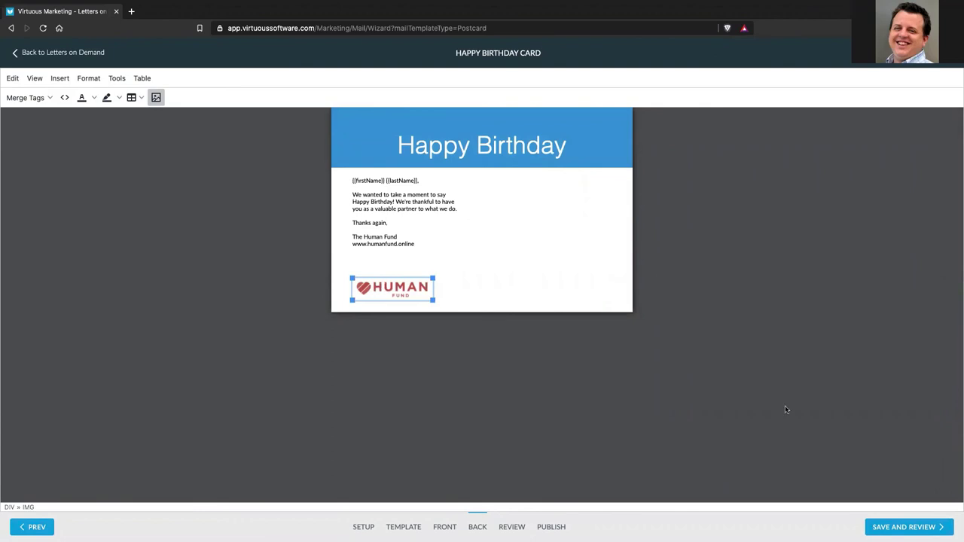
# - Save the postcard design and review the front and back in the PDF preview
pyautogui.click(896, 528)
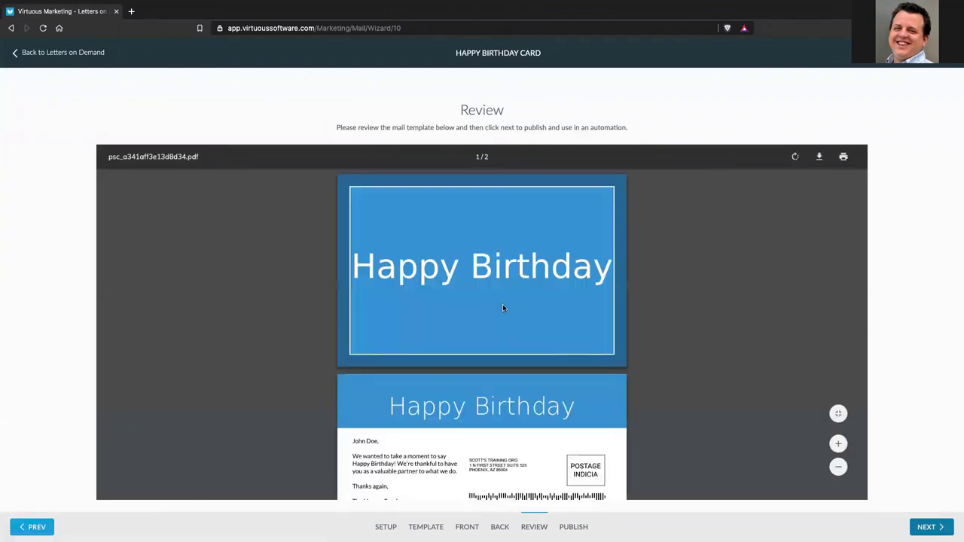
pyautogui.scroll(-2, 579, 407)
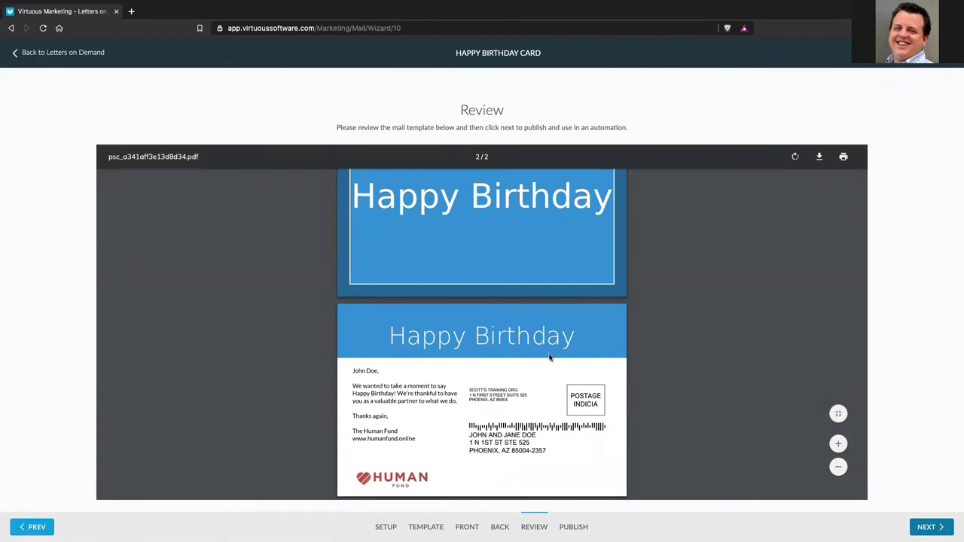
pyautogui.scroll(2, 550, 357)
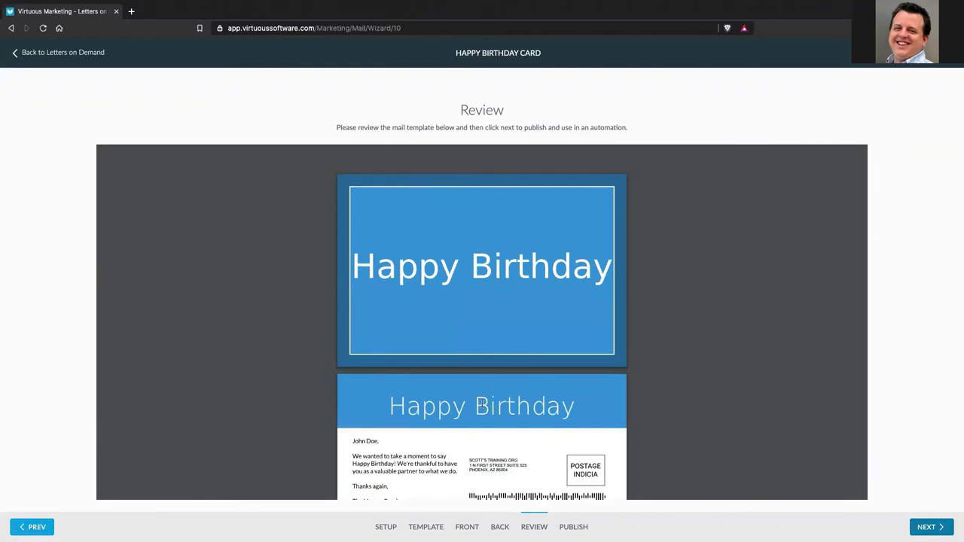
# - Publish the postcard template and return to the Letters on Demand list
pyautogui.click(928, 527)
pyautogui.click(482, 309)
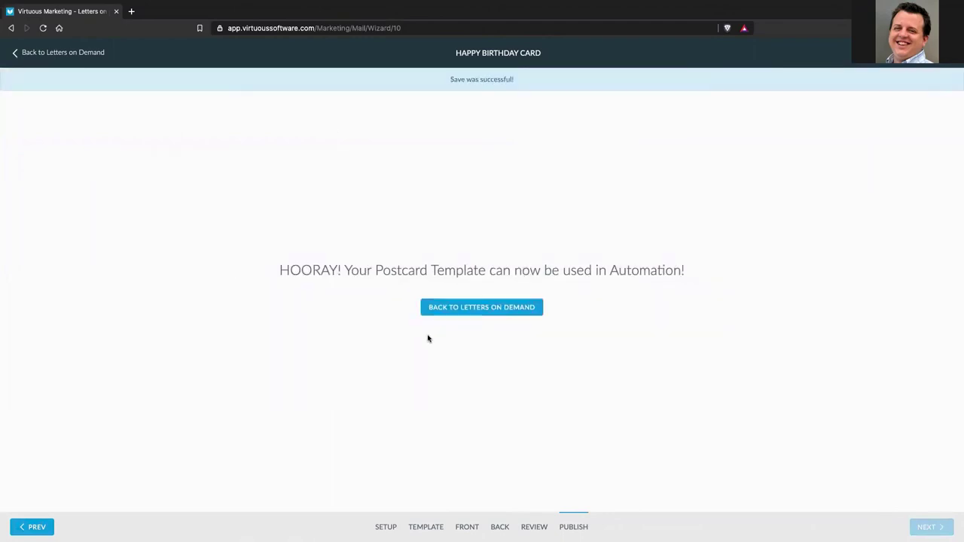
pyautogui.click(459, 310)
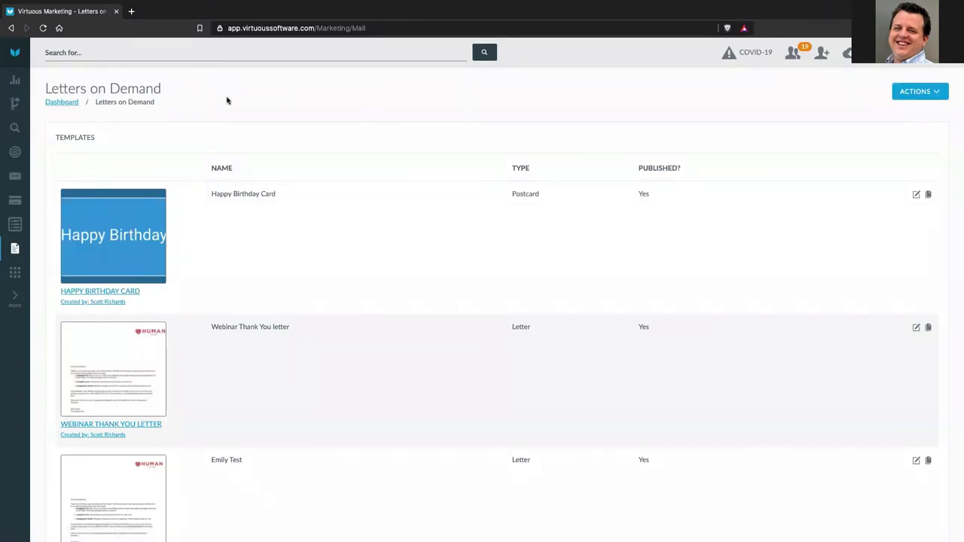
# - Start a new query of type Individual in the Query Tool
pyautogui.click(15, 130)
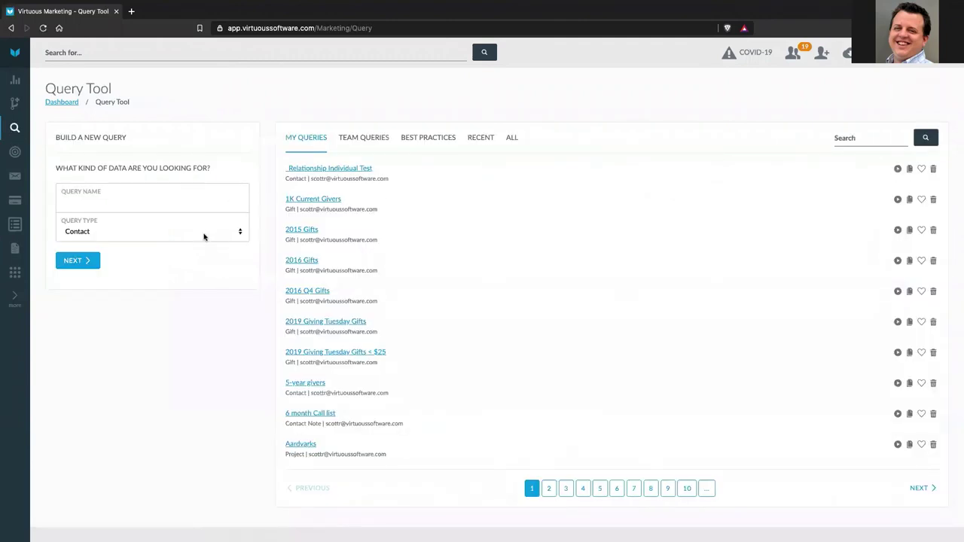
pyautogui.click(204, 231)
pyautogui.click(180, 251)
pyautogui.click(79, 260)
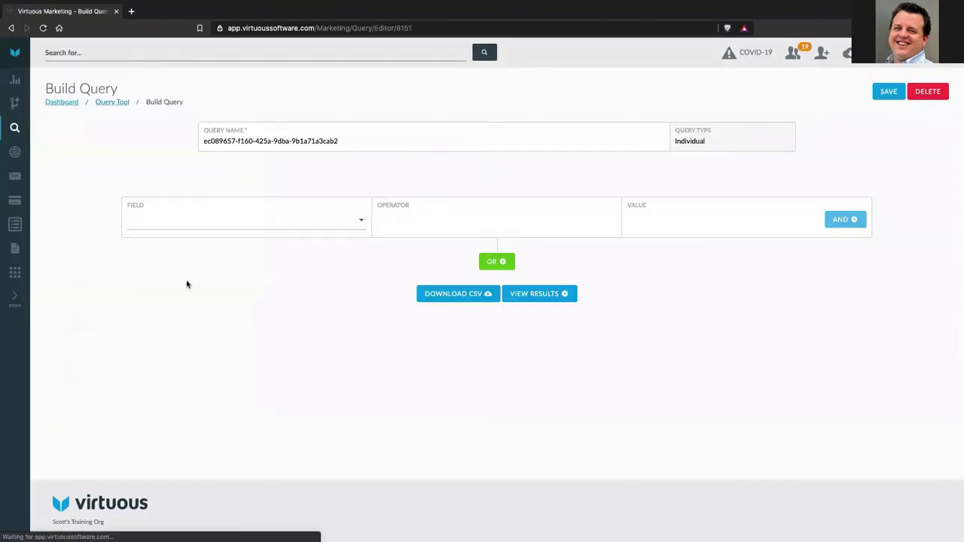
# - Add a condition to the Individual query so that Birthday Matches Today
pyautogui.click(185, 224)
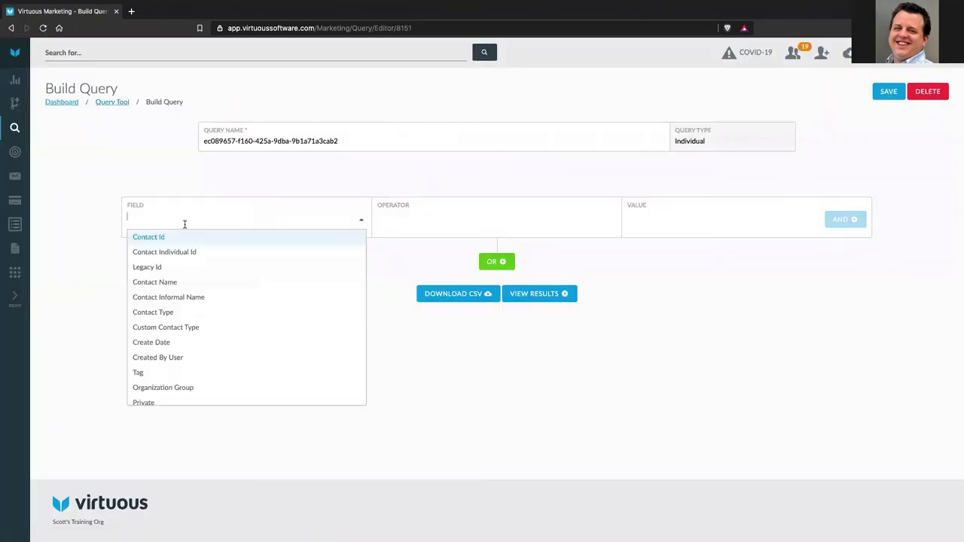
pyautogui.write('birth')
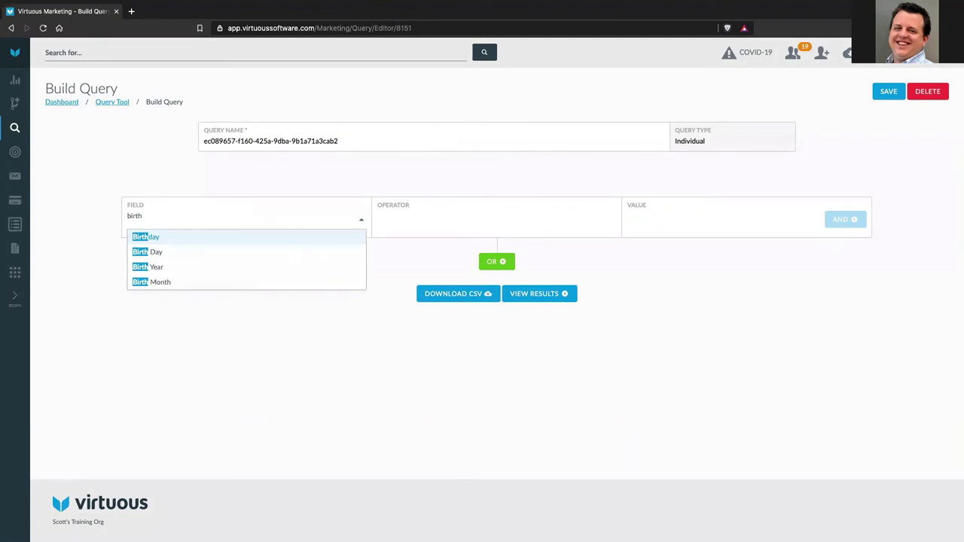
pyautogui.click(155, 238)
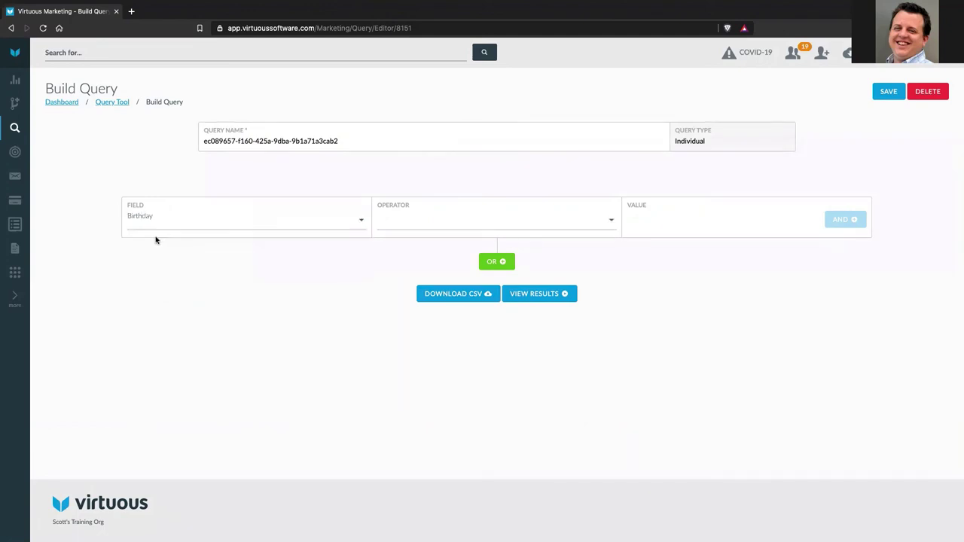
pyautogui.click(405, 225)
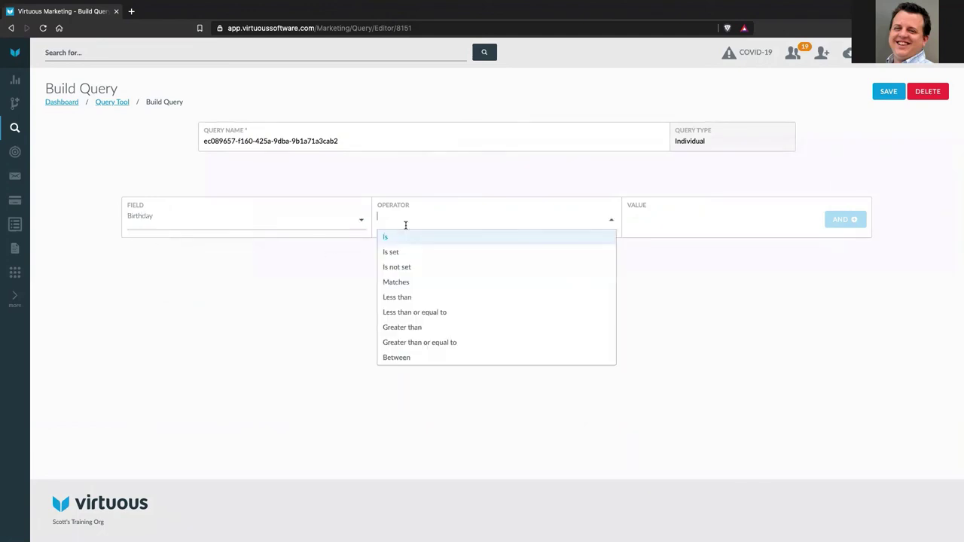
pyautogui.click(397, 285)
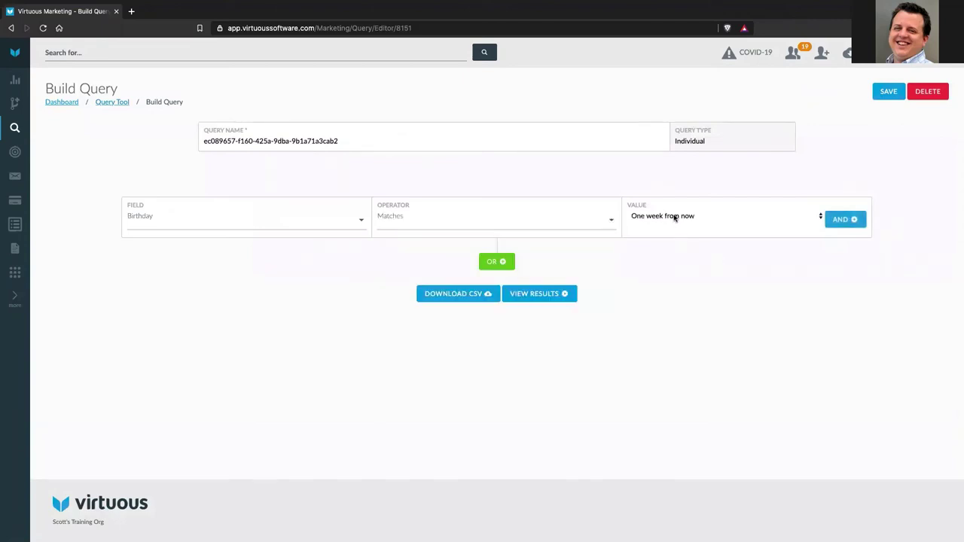
pyautogui.click(675, 218)
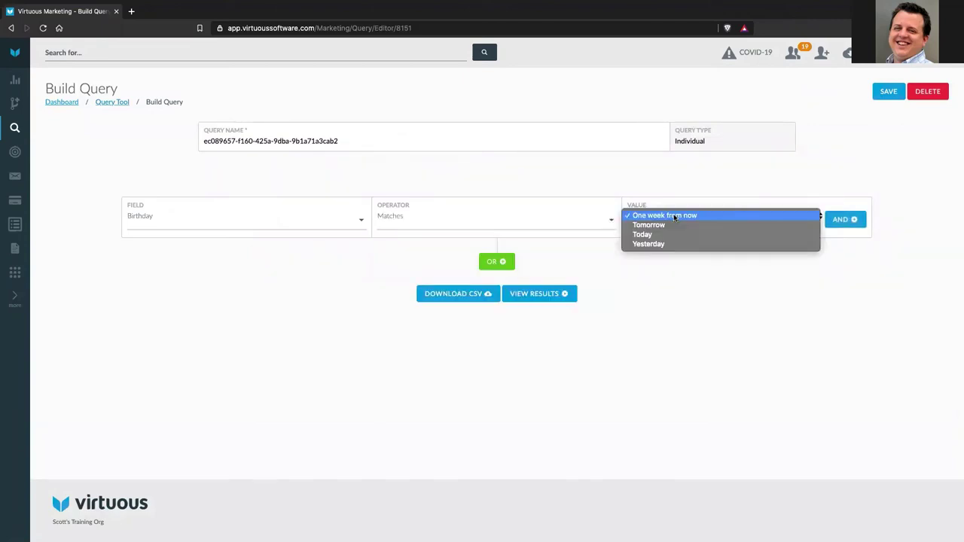
pyautogui.click(661, 256)
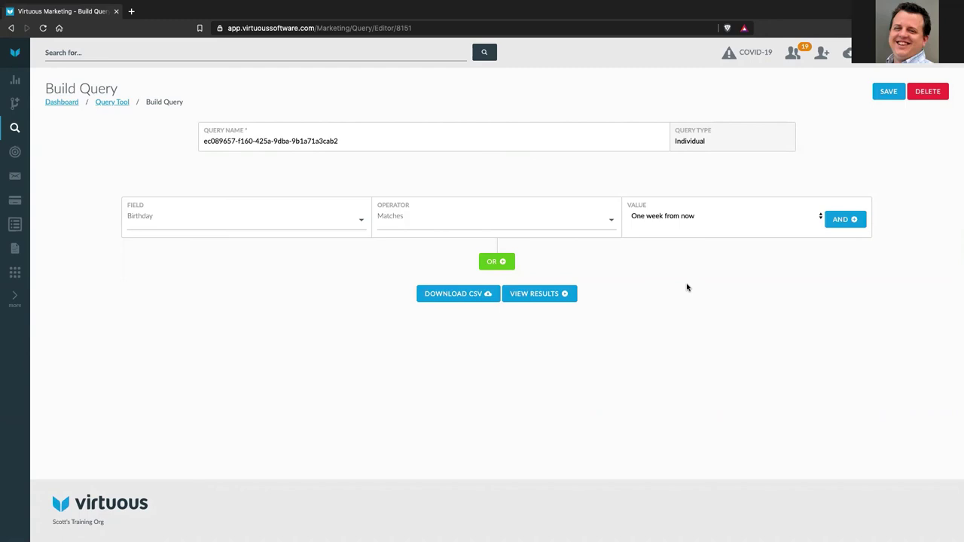
pyautogui.click(660, 216)
pyautogui.click(659, 238)
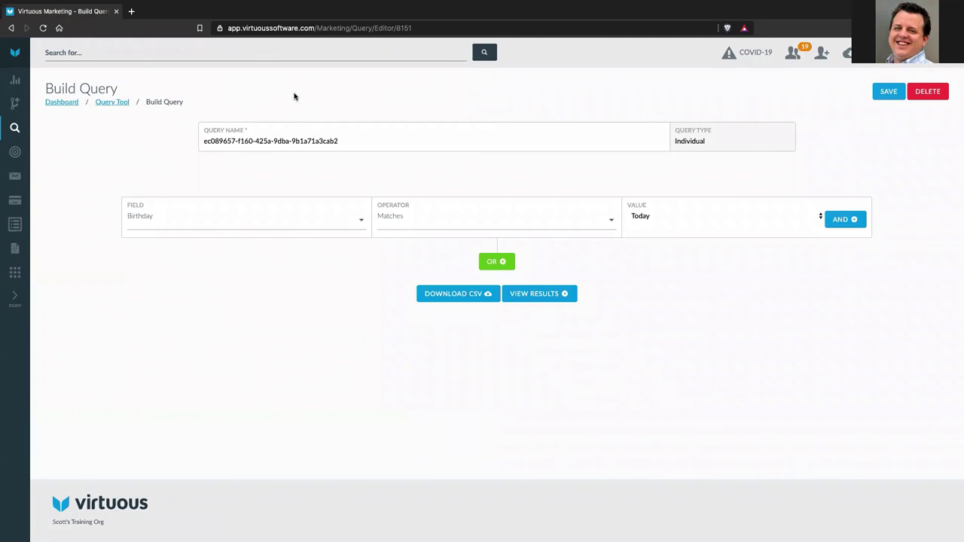
# - Start a new unnamed query of type Contact and add the condition Tag Is any of Lapsed Donor
pyautogui.click(110, 105)
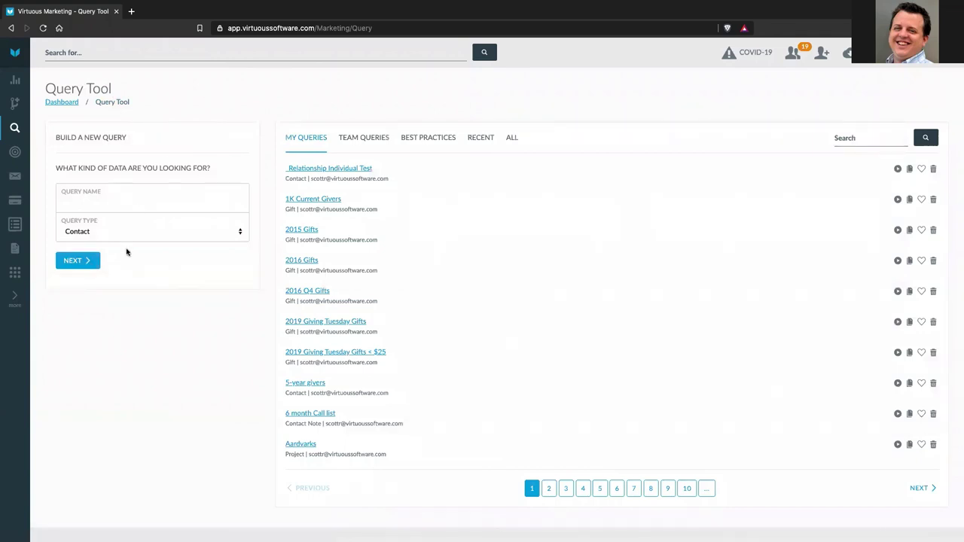
pyautogui.click(80, 262)
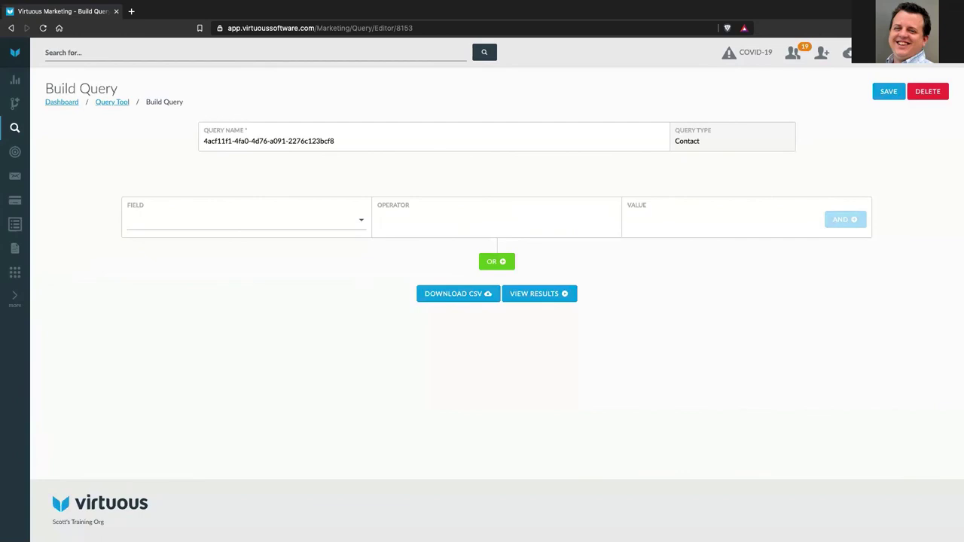
pyautogui.click(250, 220)
pyautogui.write('tag')
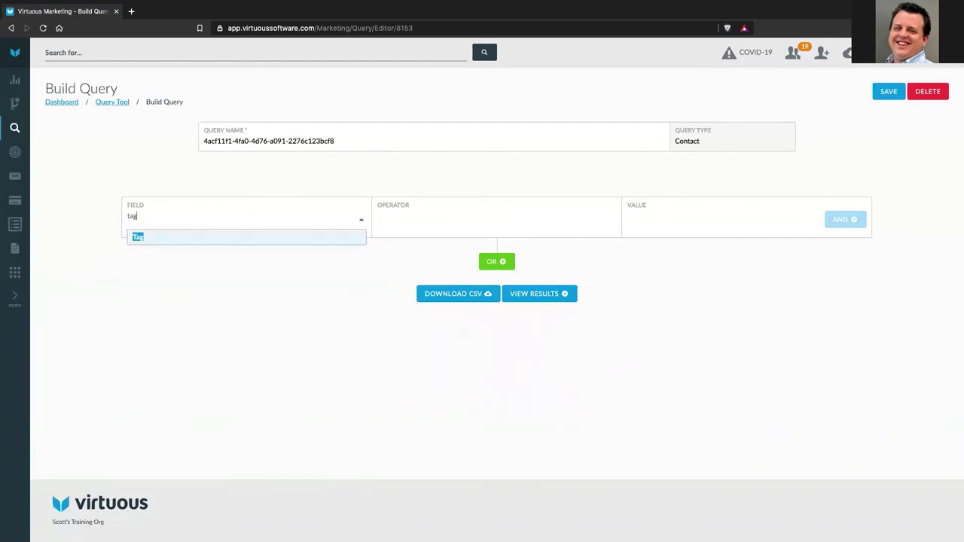
pyautogui.click(221, 246)
pyautogui.click(426, 230)
pyautogui.click(407, 239)
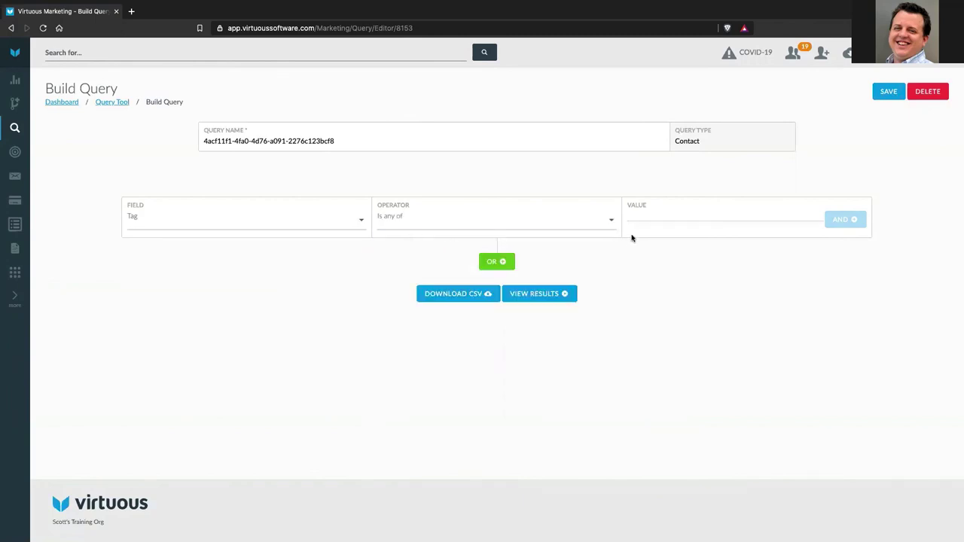
pyautogui.click(643, 216)
pyautogui.write('lapse')
pyautogui.click(650, 230)
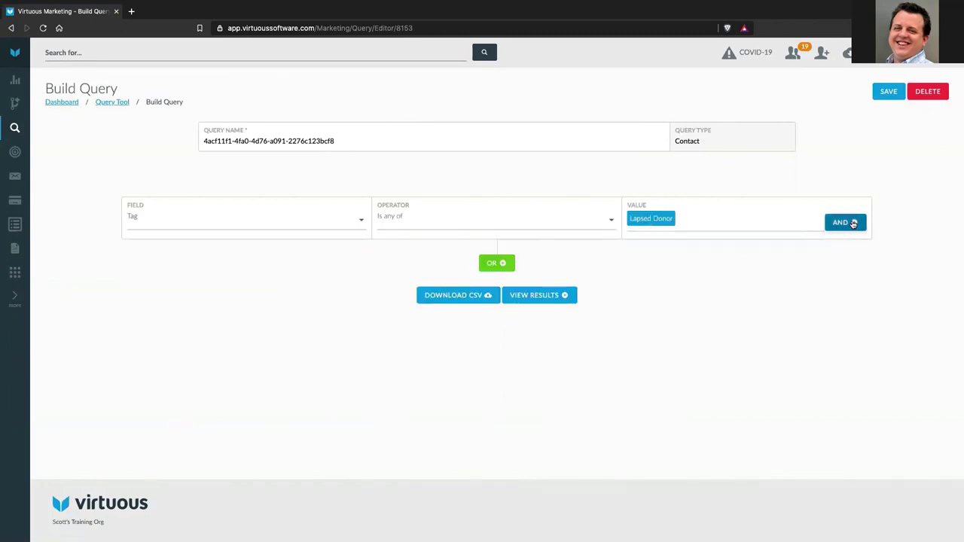
pyautogui.click(844, 220)
# - Add a second condition to the Contact query: Last Gift Date After Last Sunday
pyautogui.click(312, 260)
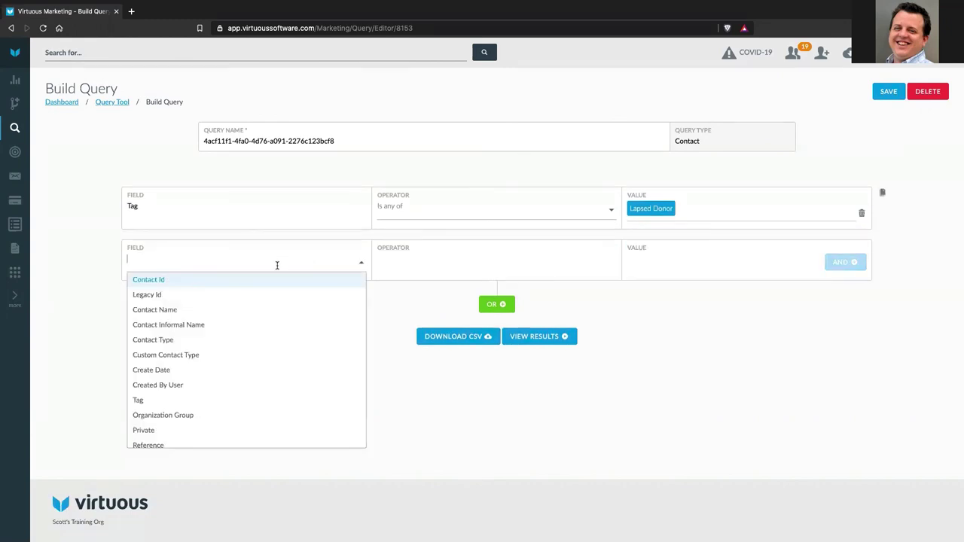
pyautogui.write('last')
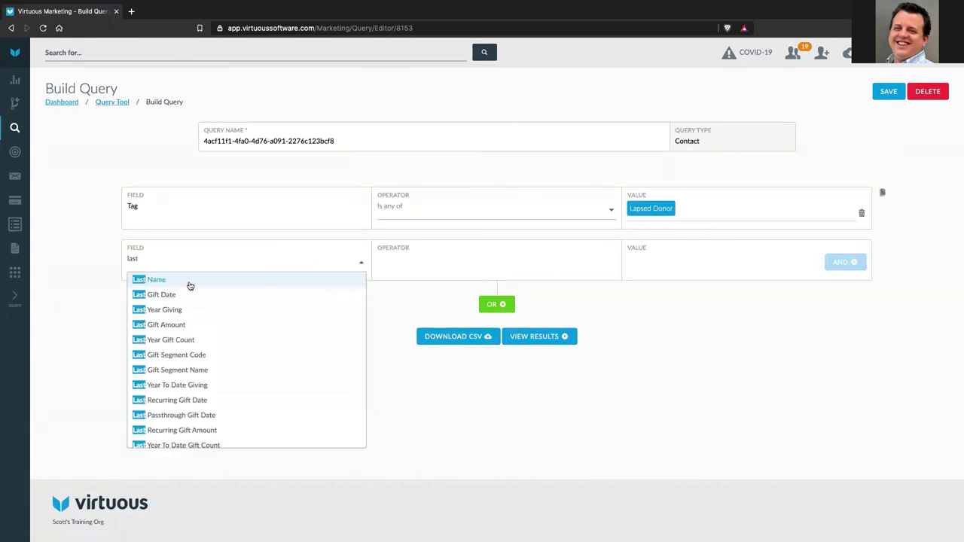
pyautogui.click(190, 280)
pyautogui.click(415, 267)
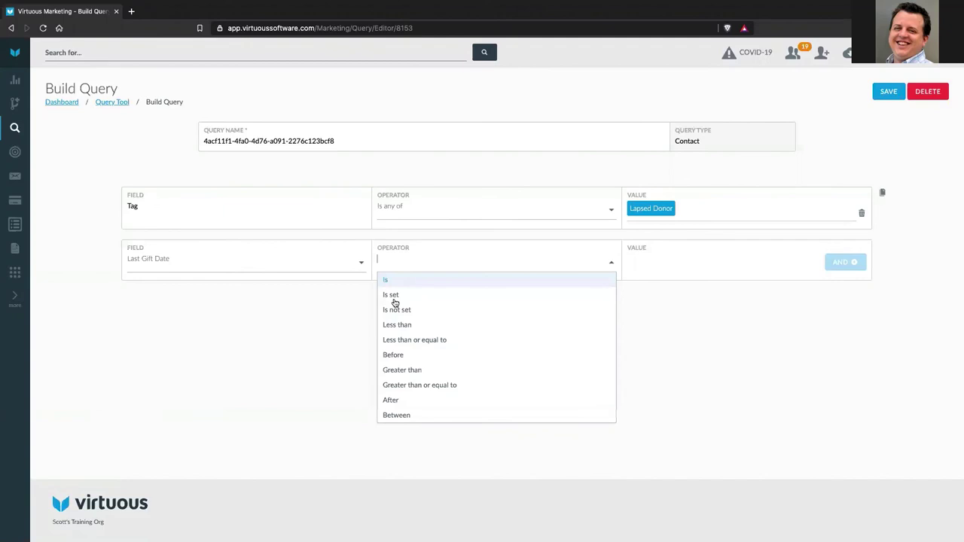
pyautogui.click(399, 400)
pyautogui.click(645, 260)
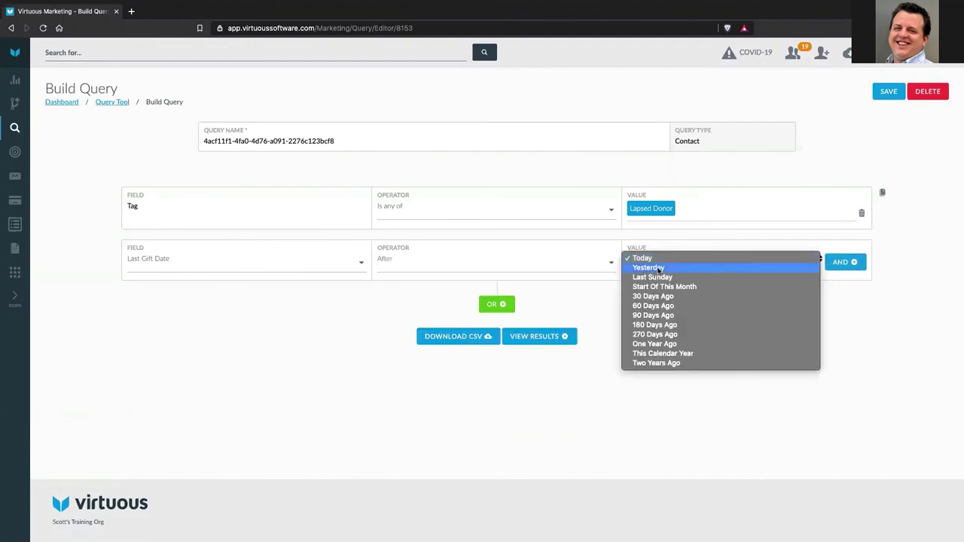
pyautogui.click(655, 278)
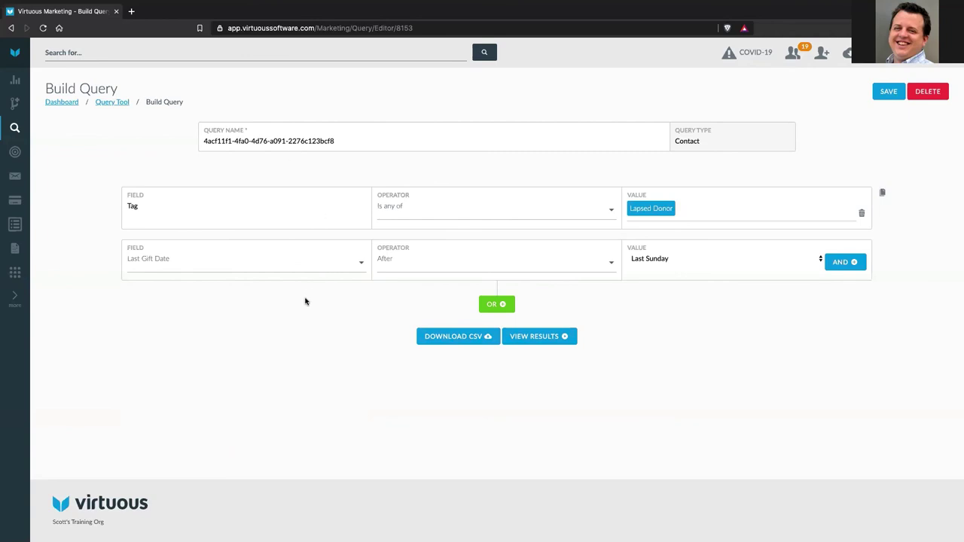
pyautogui.click(838, 264)
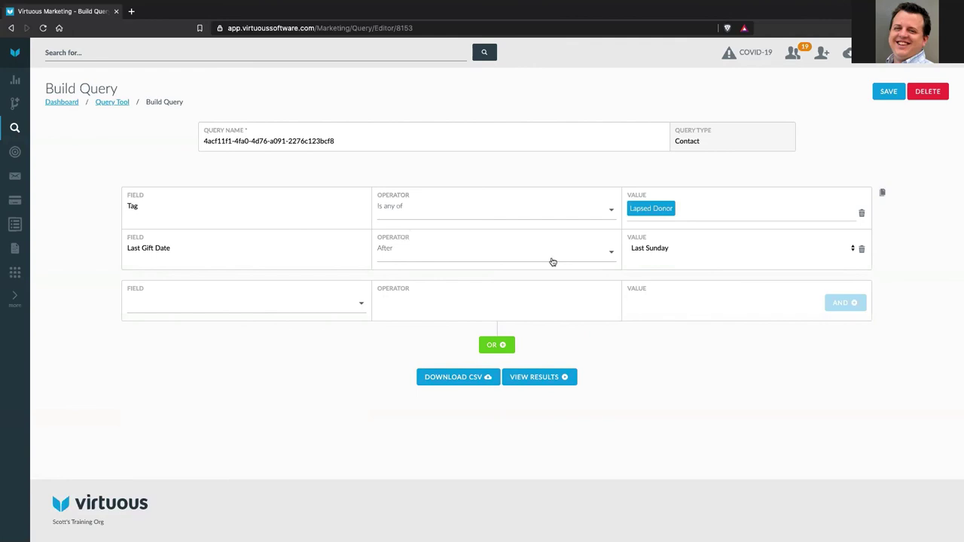
# - Delete the Tag condition from the query and set the Last Gift Date value to 30 Days Ago
pyautogui.click(862, 216)
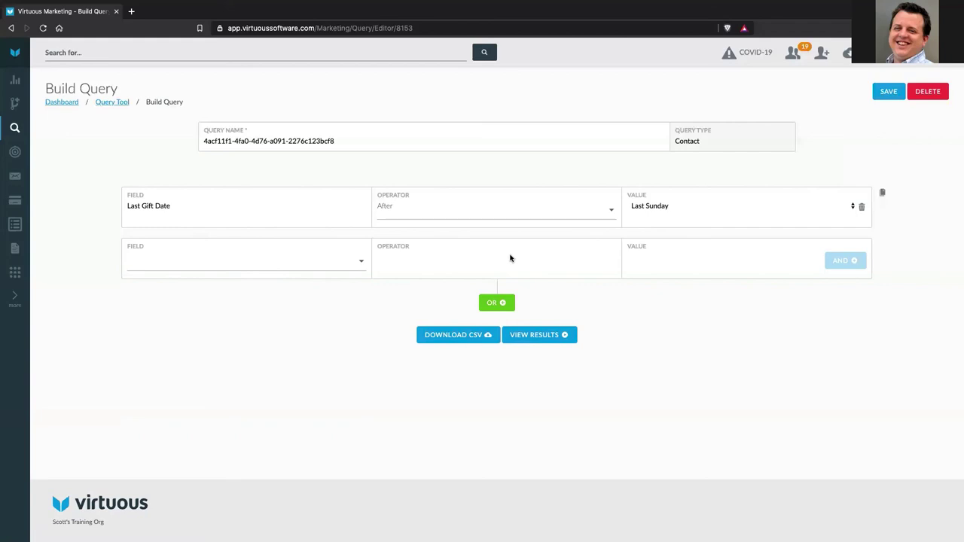
pyautogui.click(668, 207)
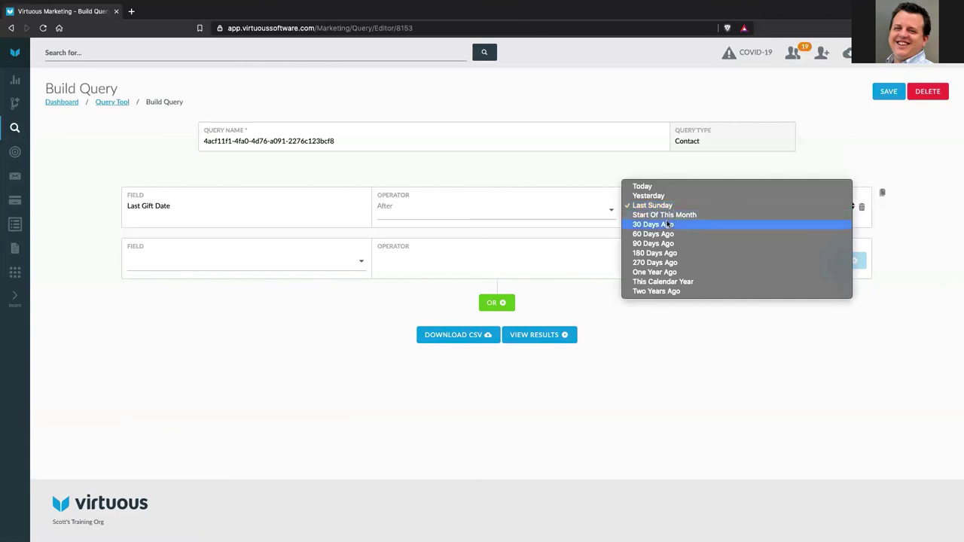
pyautogui.click(666, 225)
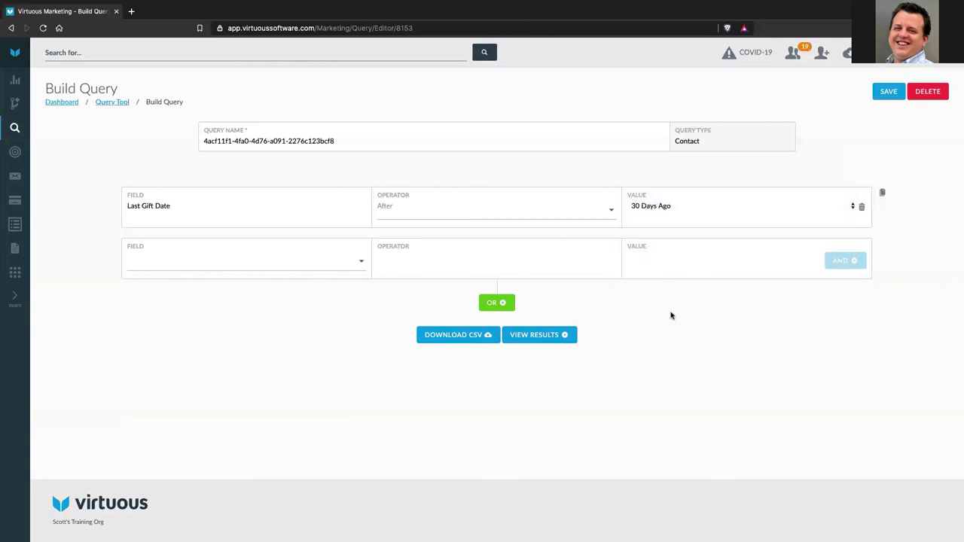
# - Add the condition Rolling Year Plus Passthrough Gift Count Is 1 to the Contact query
pyautogui.click(257, 265)
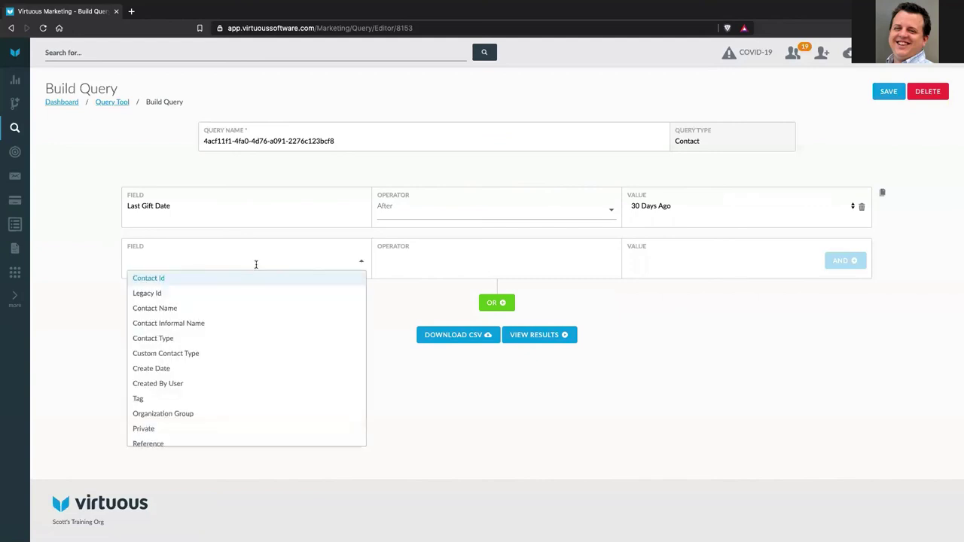
pyautogui.write('Rolling')
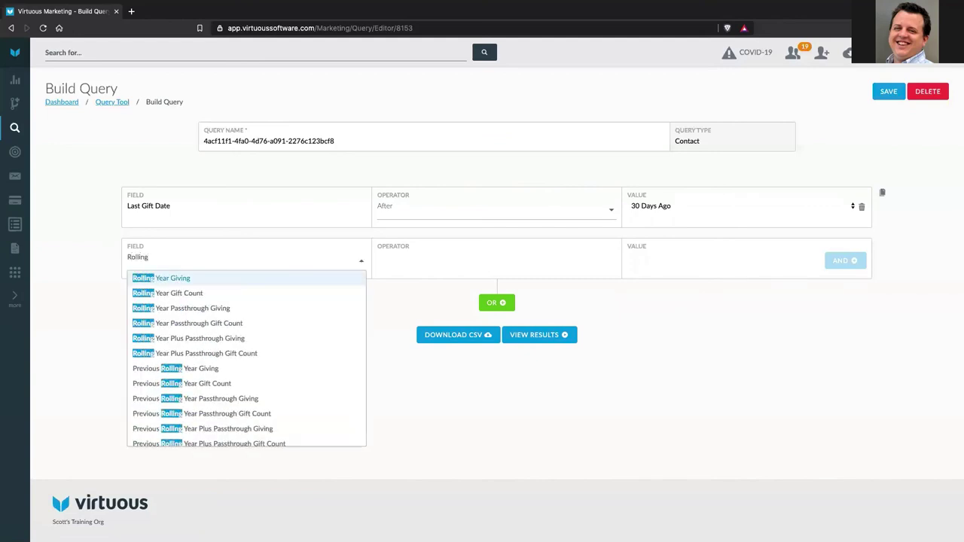
pyautogui.write(' year pl')
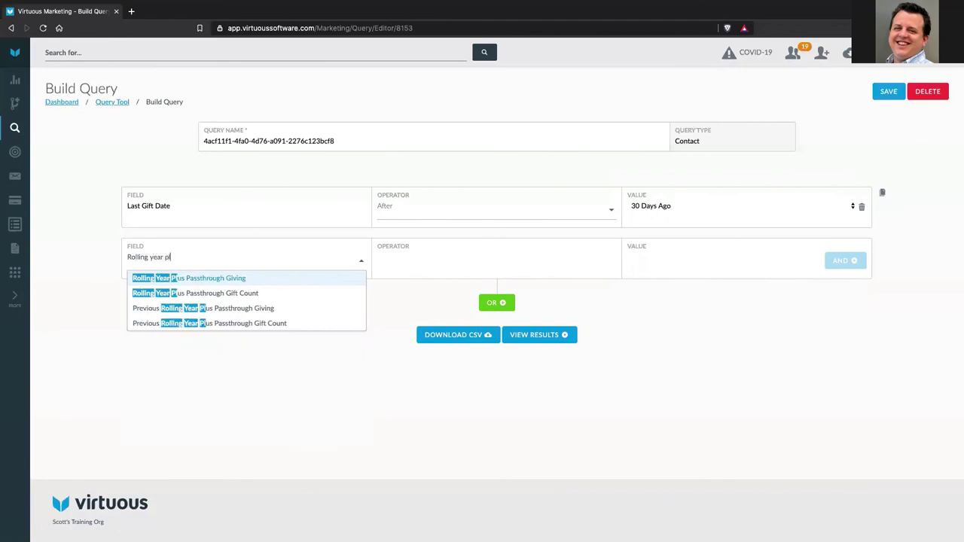
pyautogui.write('us')
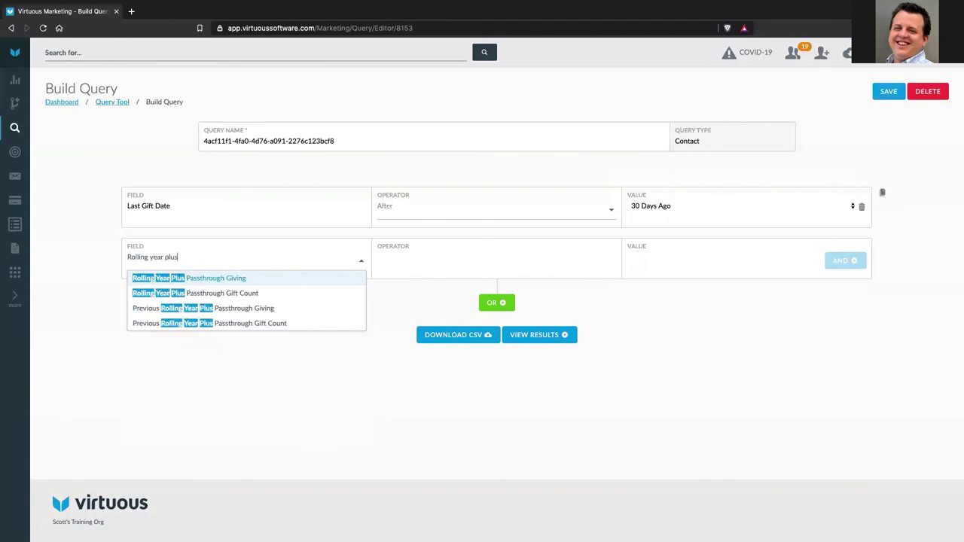
pyautogui.click(255, 299)
pyautogui.click(404, 267)
pyautogui.click(399, 280)
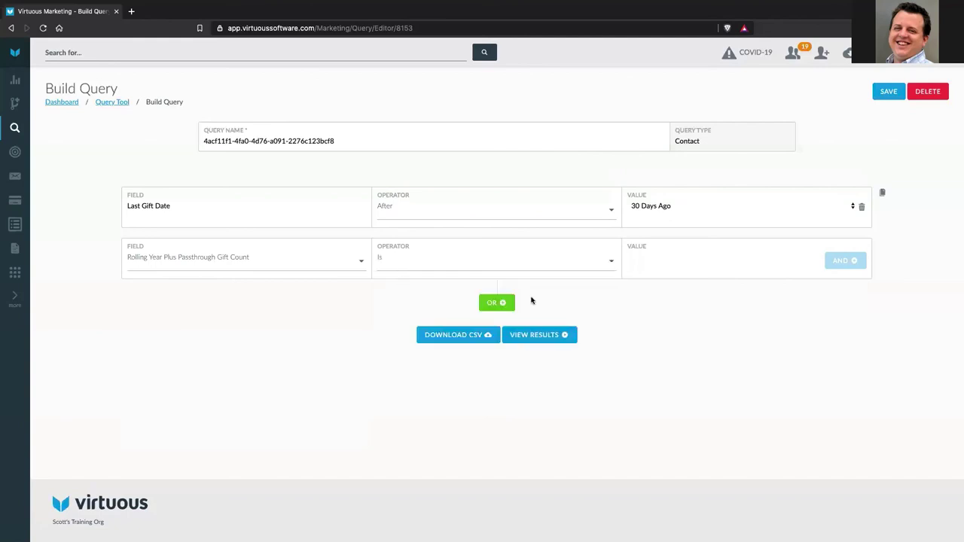
pyautogui.click(635, 259)
pyautogui.write('1')
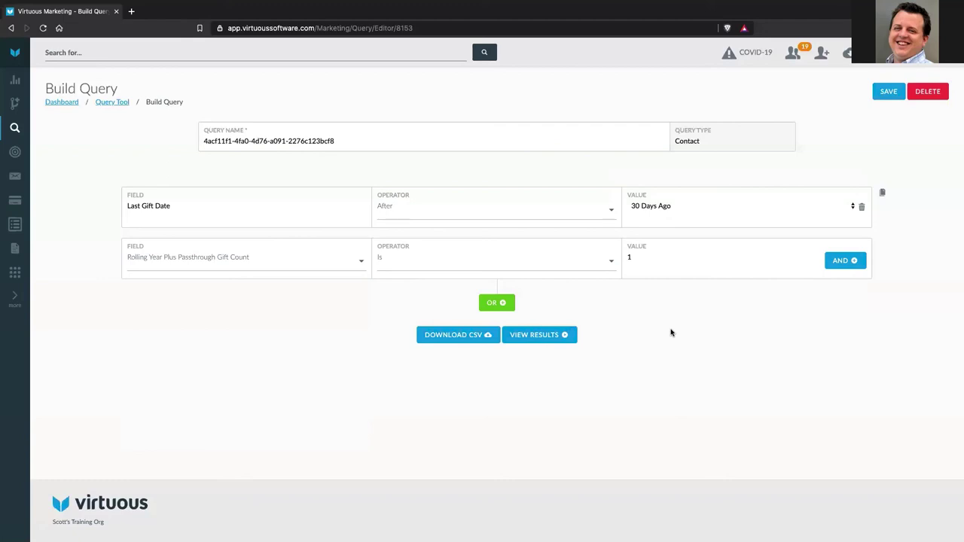
pyautogui.click(844, 260)
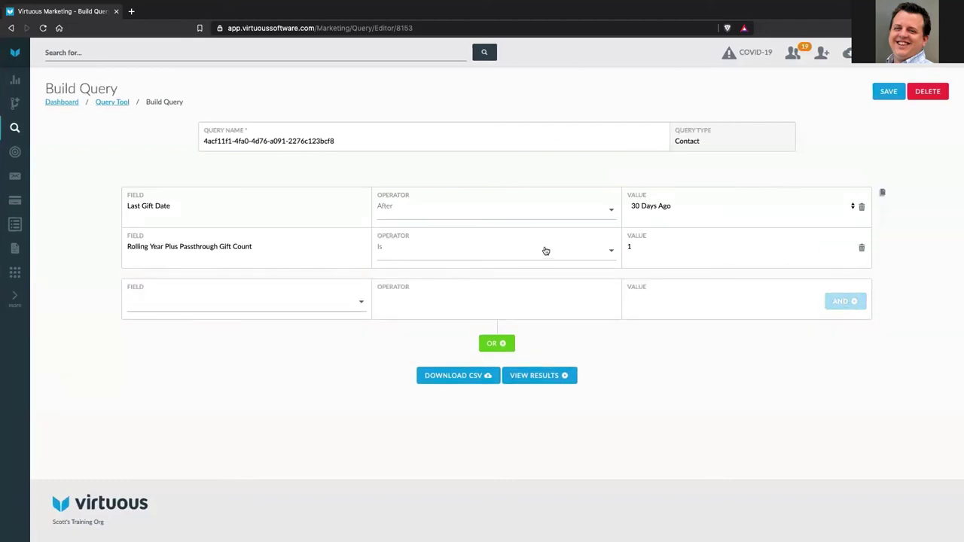
# - Choose Previous Rolling Year Plus Passthrough Gift Count as the field of the third query condition
pyautogui.click(269, 300)
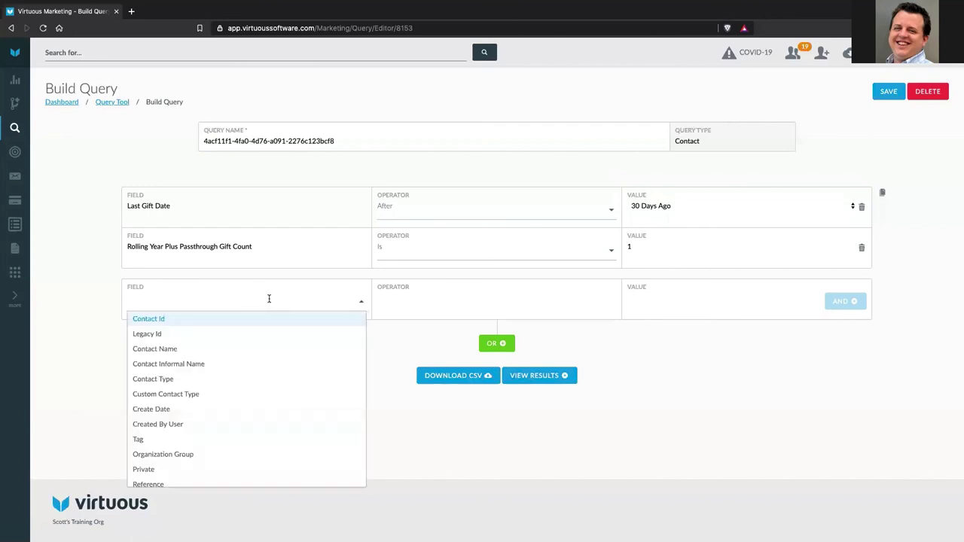
pyautogui.write('Previous')
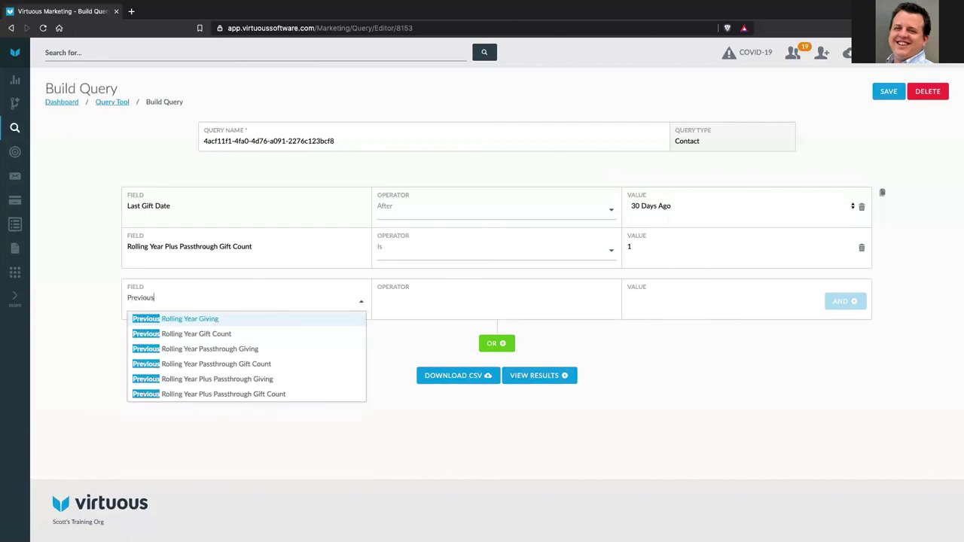
pyautogui.click(262, 395)
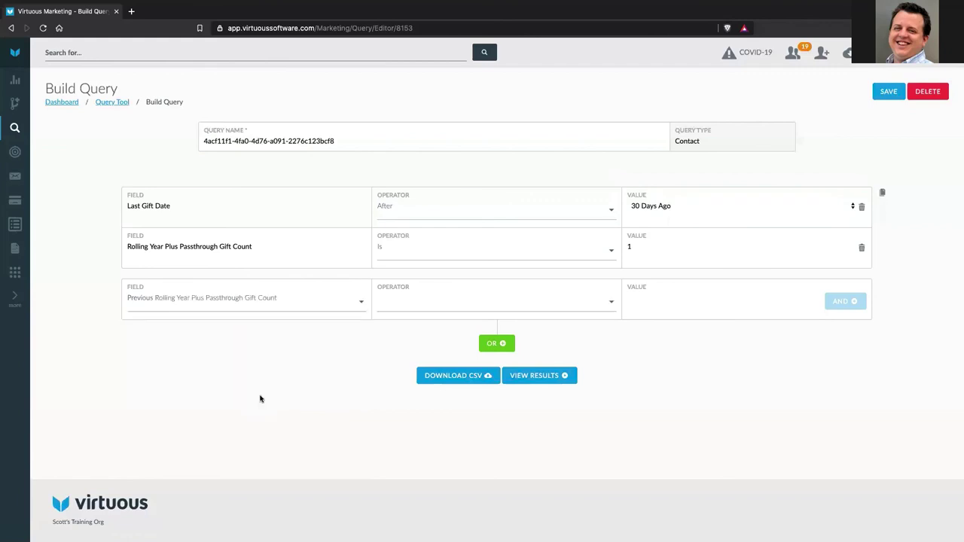